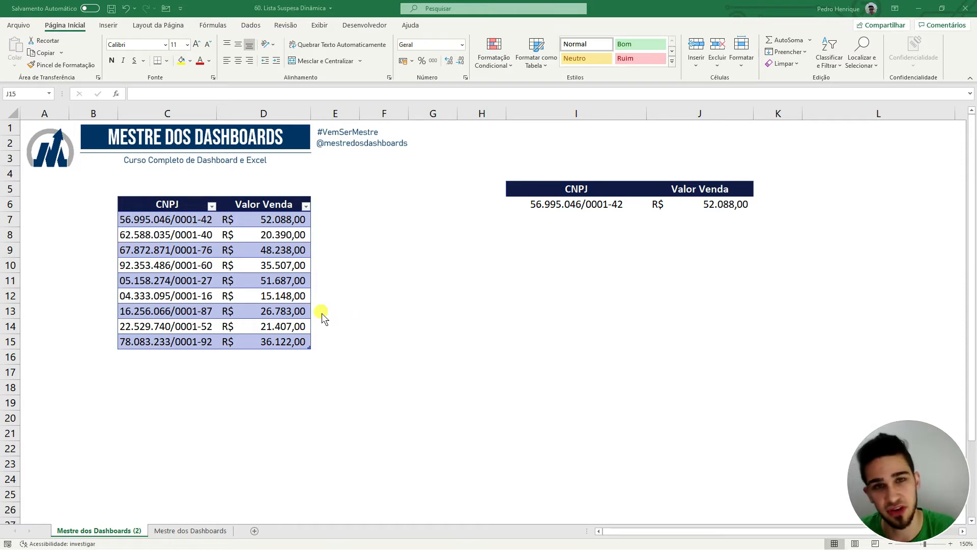
# Select the CNPJ and Valor Venda column values in the sales table, then deselect them.
pyautogui.click(168, 204)
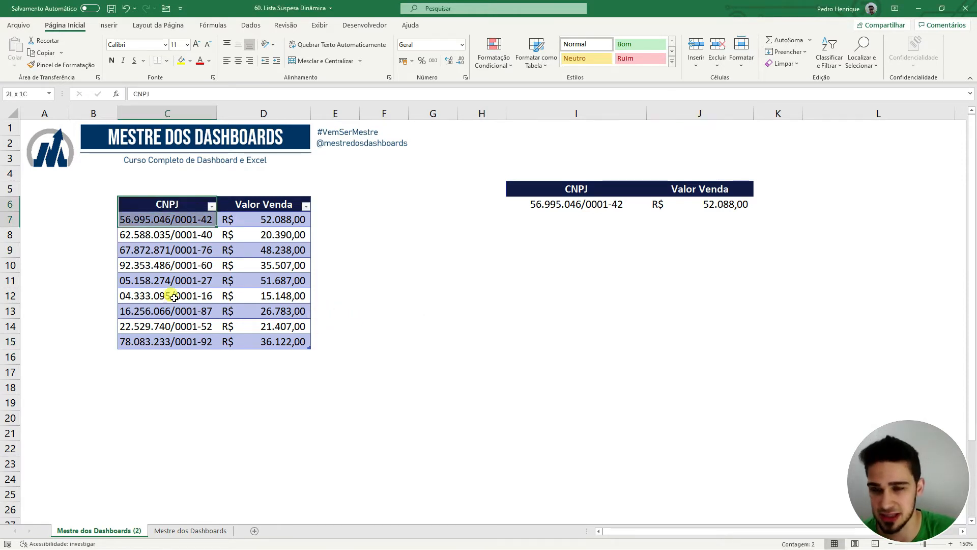
pyautogui.moveTo(174, 242); pyautogui.dragTo(171, 343)
pyautogui.moveTo(264, 208); pyautogui.dragTo(256, 337)
pyautogui.click(501, 326)
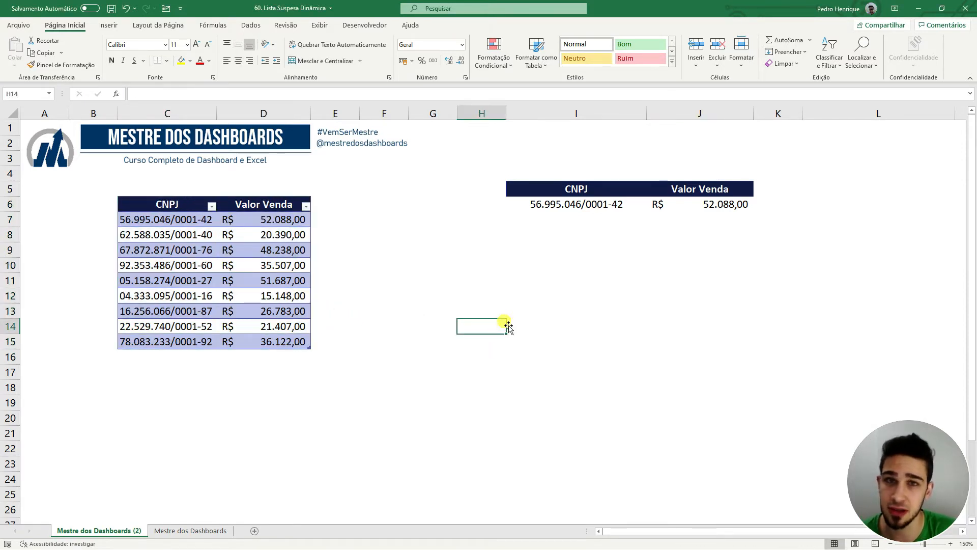
pyautogui.click(592, 210)
pyautogui.click(651, 206)
pyautogui.click(631, 228)
pyautogui.click(651, 205)
pyautogui.click(586, 268)
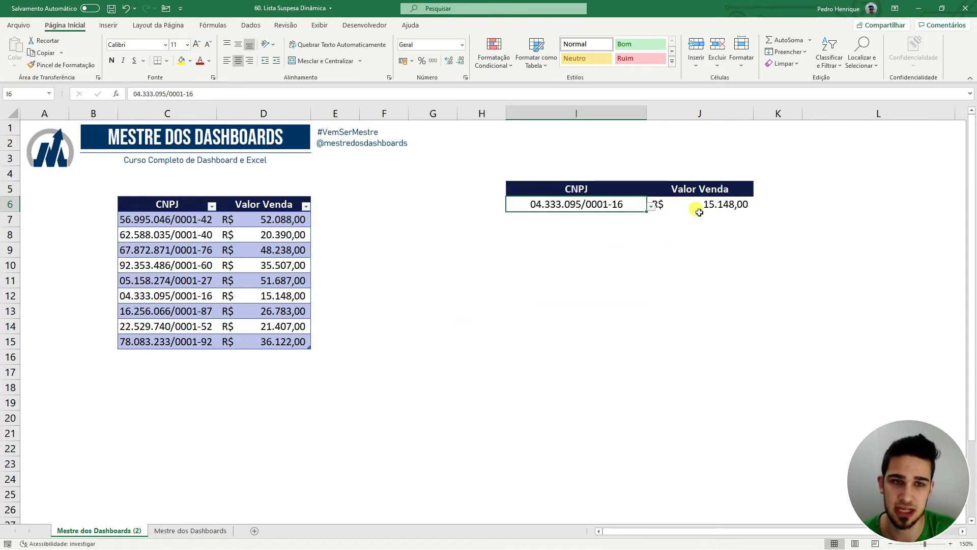
pyautogui.click(696, 210)
pyautogui.click(666, 261)
pyautogui.click(613, 206)
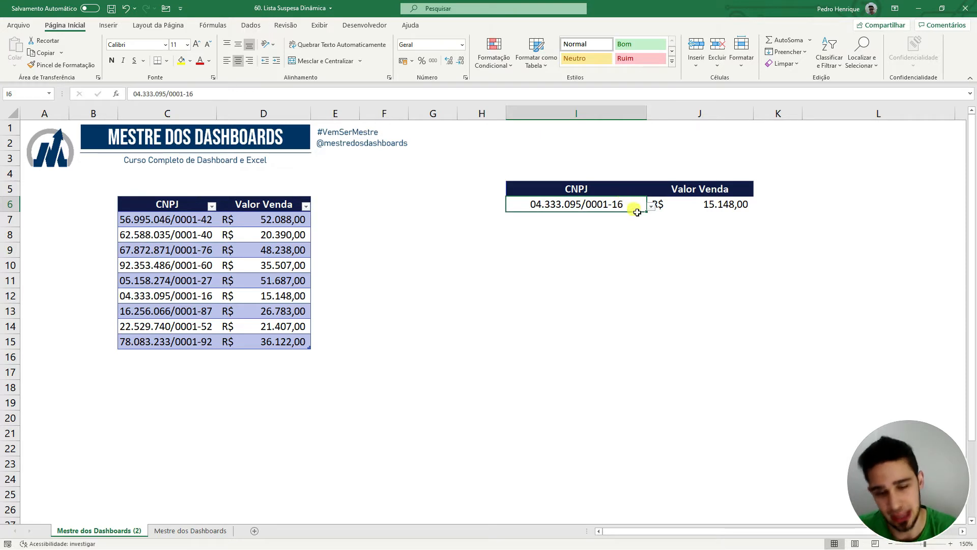
pyautogui.click(651, 206)
pyautogui.click(616, 280)
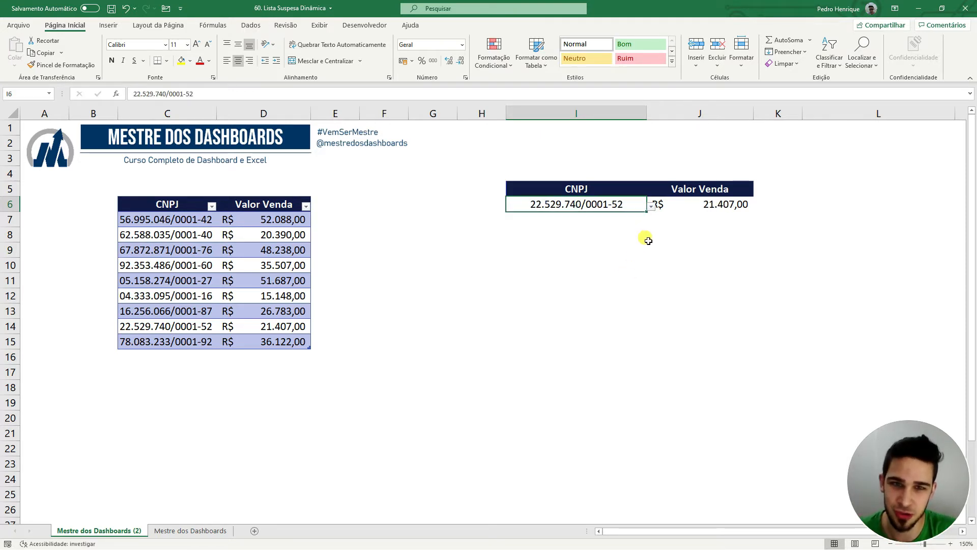
pyautogui.click(654, 206)
pyautogui.click(641, 206)
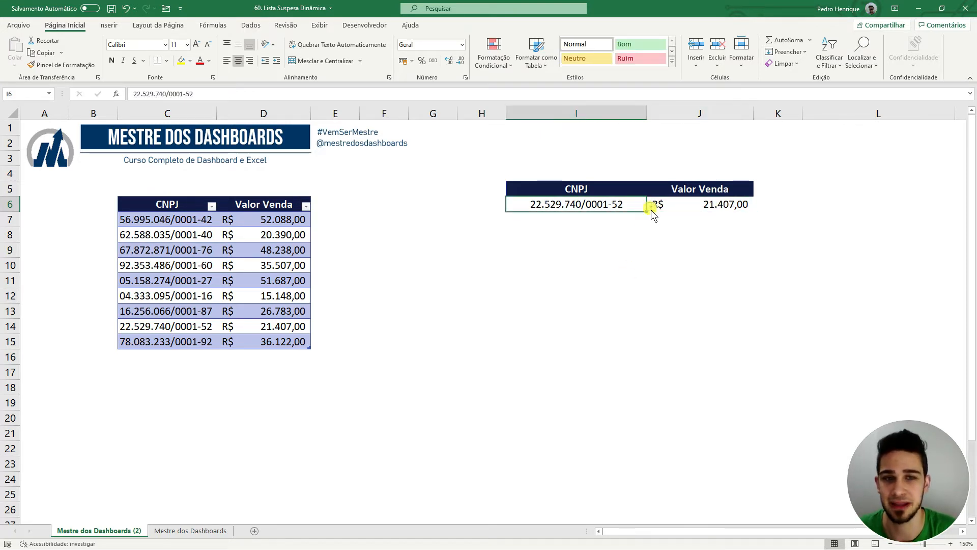
pyautogui.click(651, 206)
pyautogui.click(630, 233)
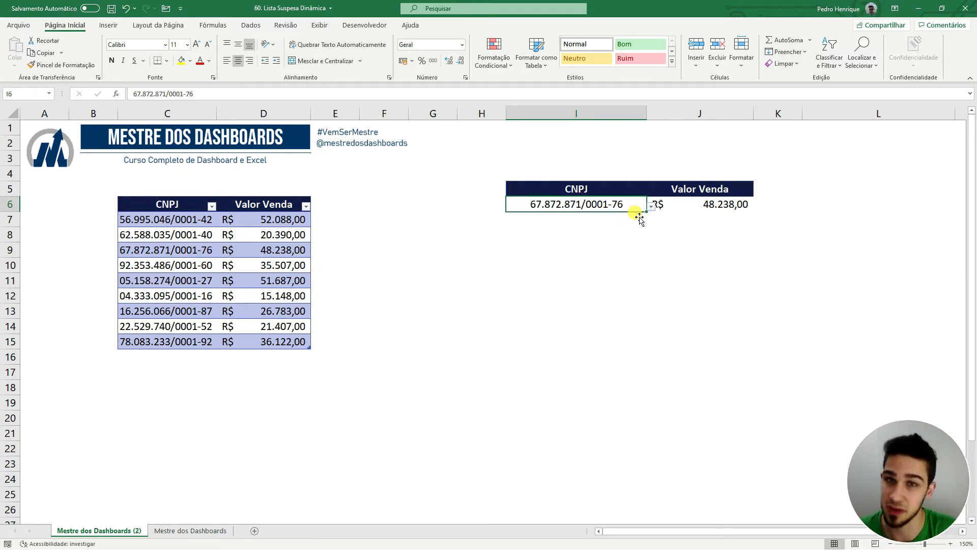
pyautogui.click(640, 249)
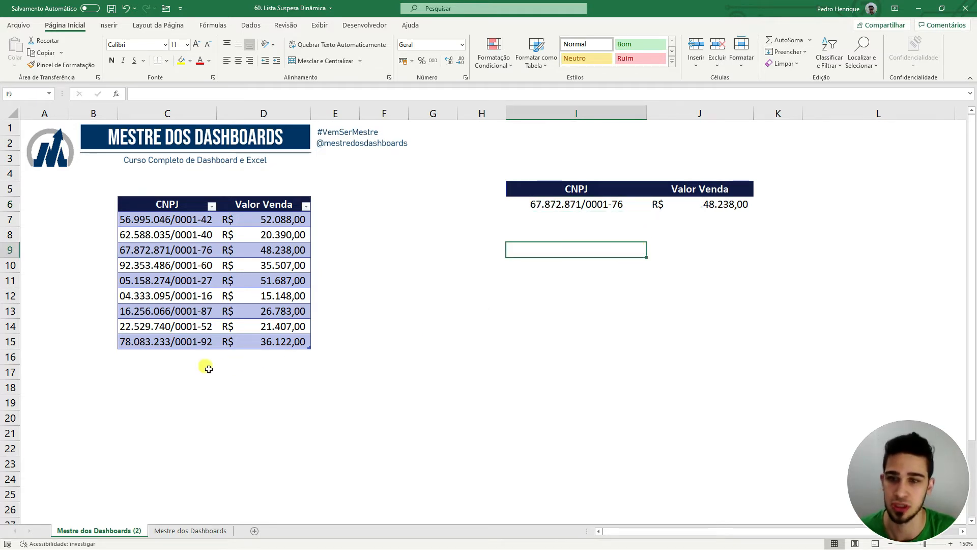
# Add a new row 16 with CNPJ1 and a sale value of 15.000.
pyautogui.click(187, 362)
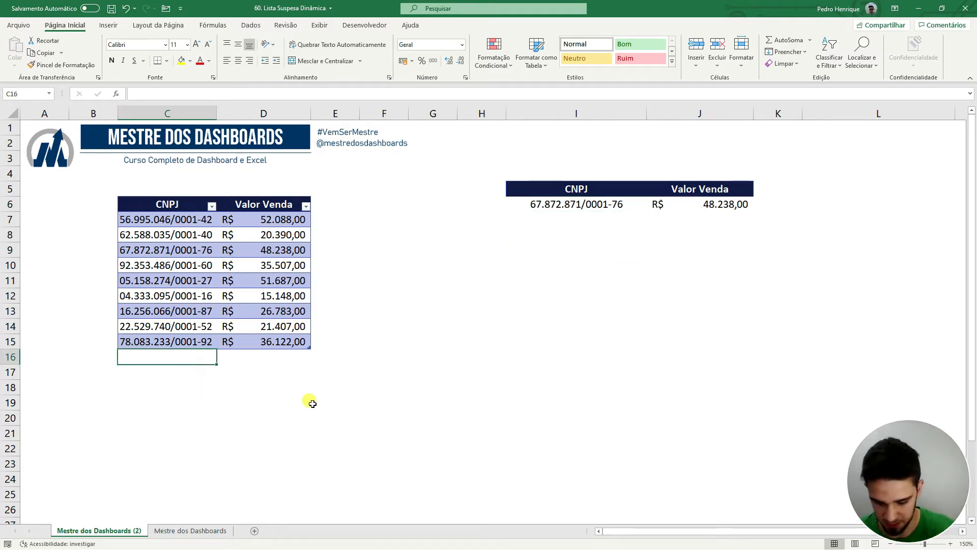
pyautogui.write('CNPJ1')
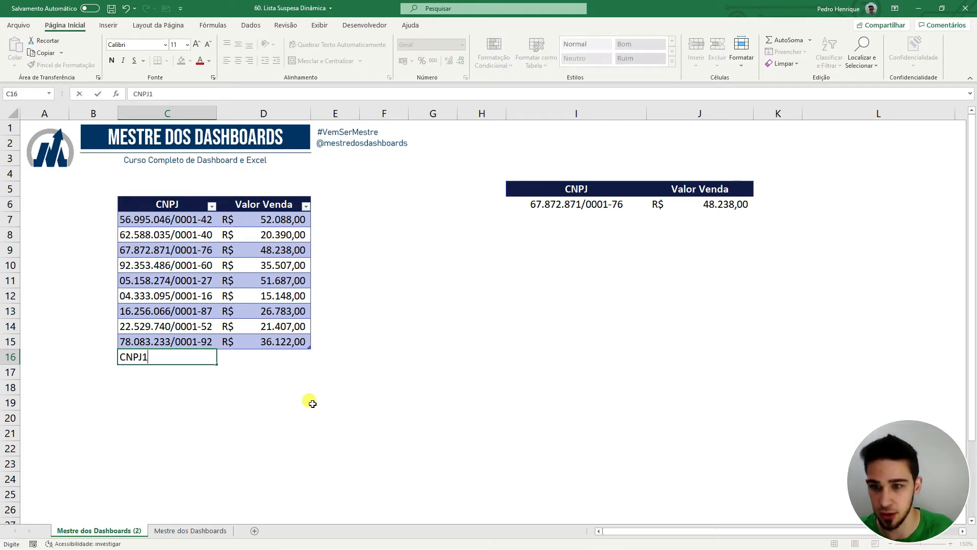
pyautogui.hotkey('ctrl', 'Return')
pyautogui.press('Tab')
pyautogui.write('1')
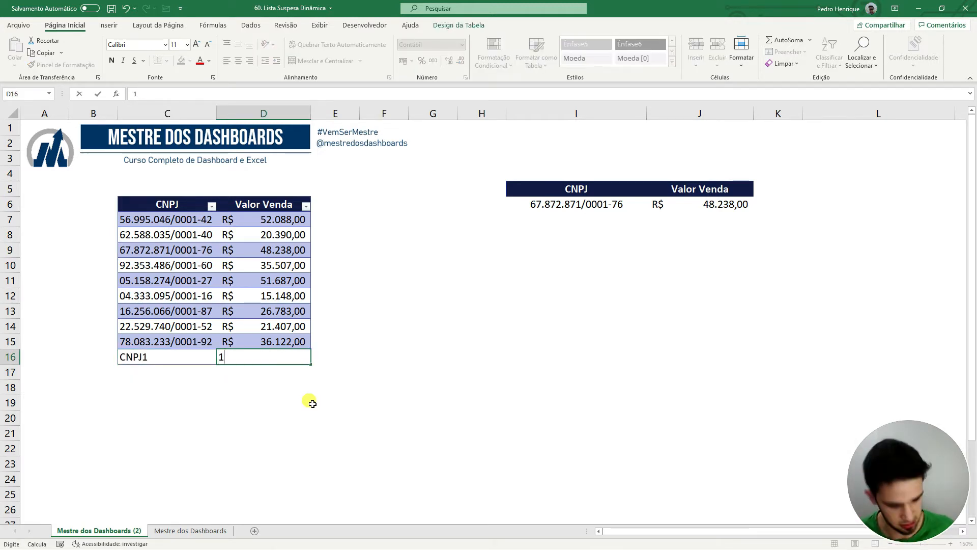
pyautogui.write('5.000')
pyautogui.press('Return')
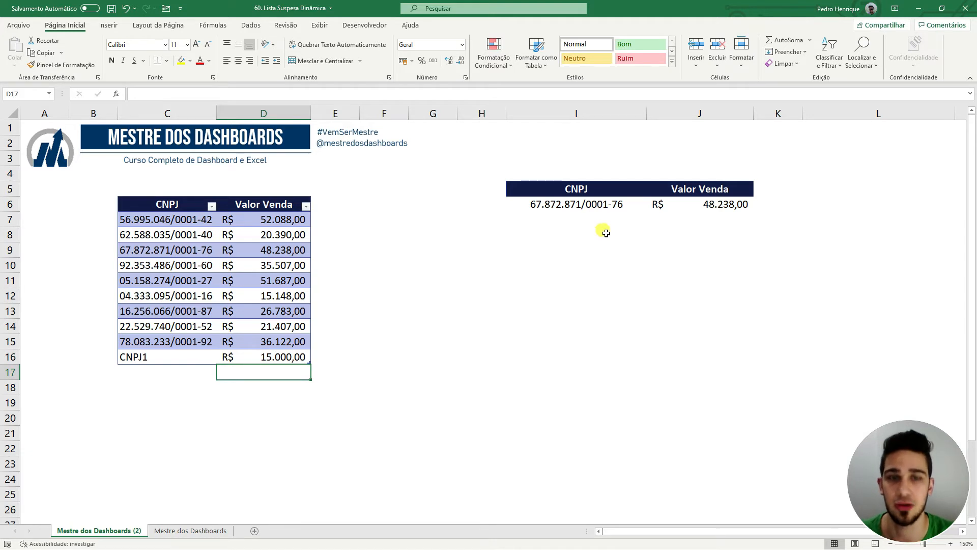
# Choose CNPJ1 in I6's dropdown and check the J6 lookup formula.
pyautogui.click(628, 204)
pyautogui.click(651, 206)
pyautogui.moveTo(649, 273)
pyautogui.mouseDown()
pyautogui.moveTo(650, 264)
pyautogui.moveTo(640, 284)
pyautogui.mouseUp()
pyautogui.click(557, 288)
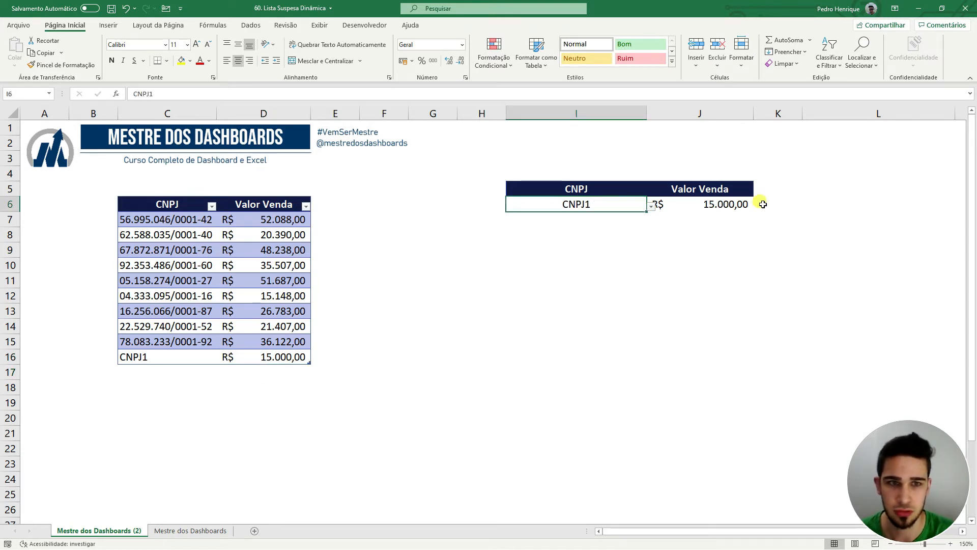
pyautogui.click(746, 205)
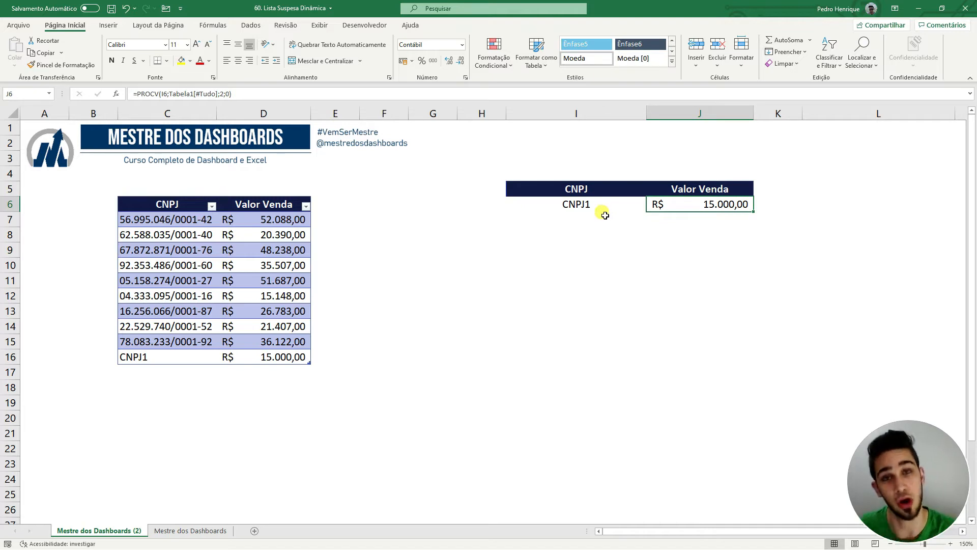
pyautogui.click(185, 377)
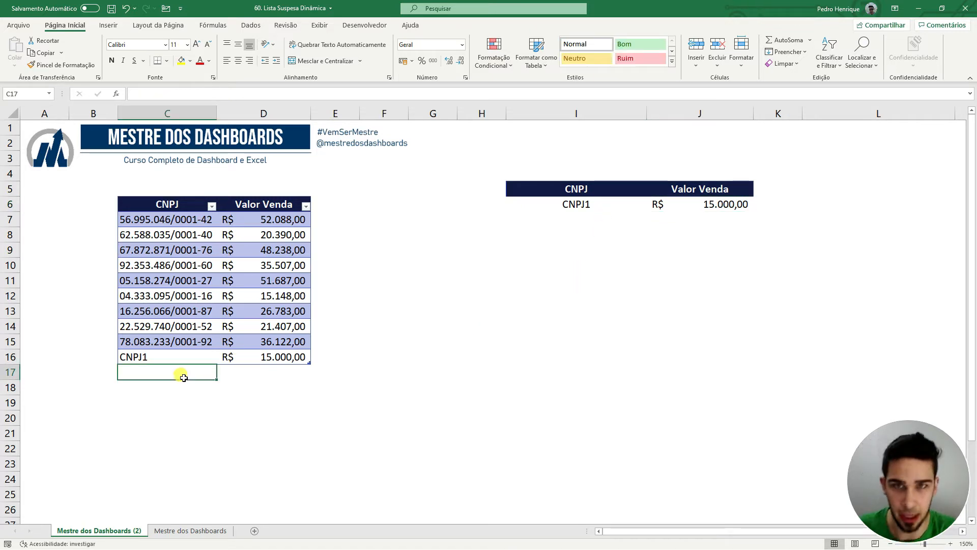
pyautogui.click(196, 281)
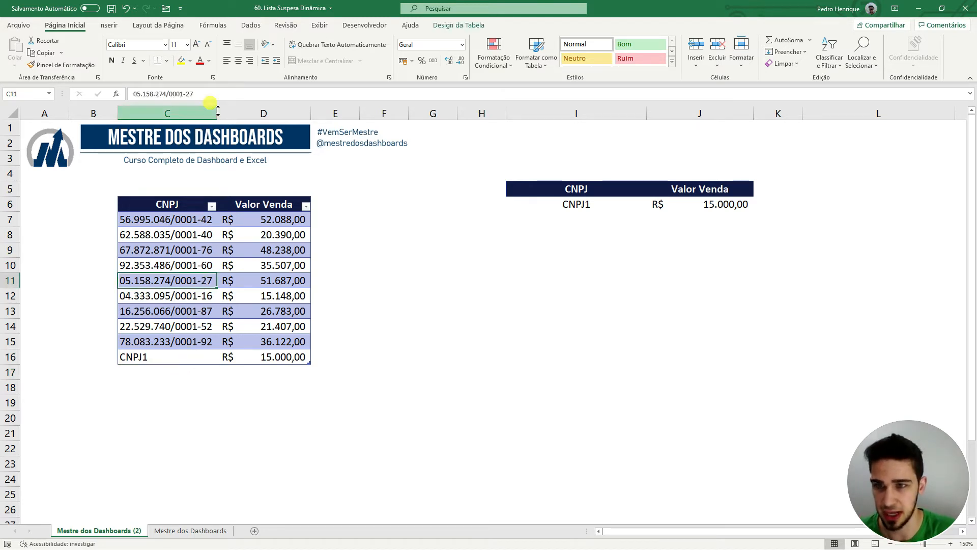
pyautogui.moveTo(207, 95); pyautogui.dragTo(97, 87)
pyautogui.hotkey('ctrl', 'c')
pyautogui.press('Escape')
pyautogui.doubleClick(166, 373)
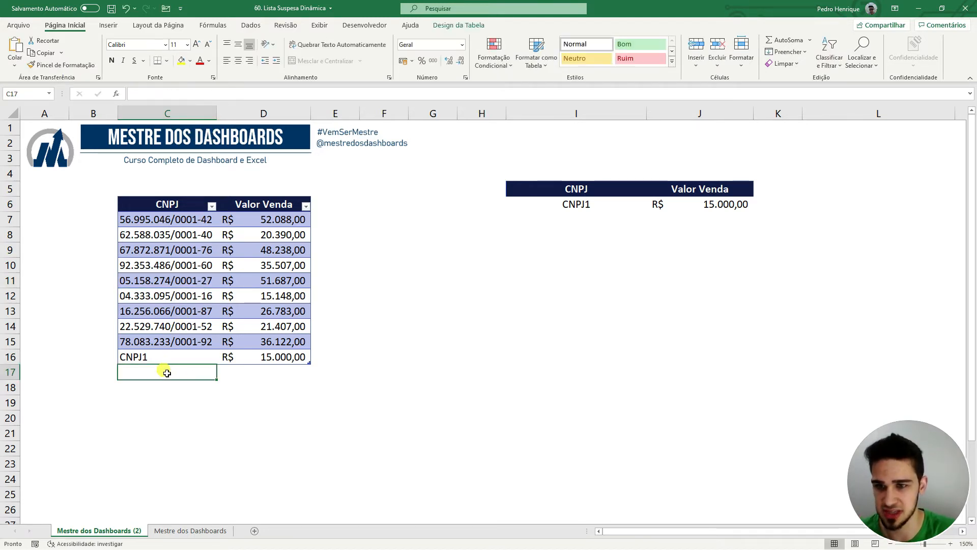
pyautogui.hotkey('ctrl', 'v')
pyautogui.click(273, 376)
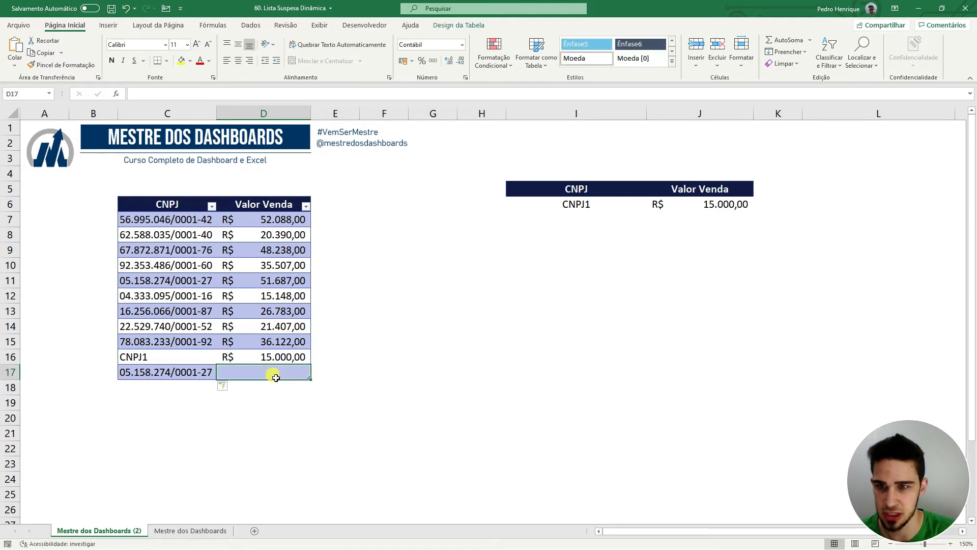
pyautogui.write('65000')
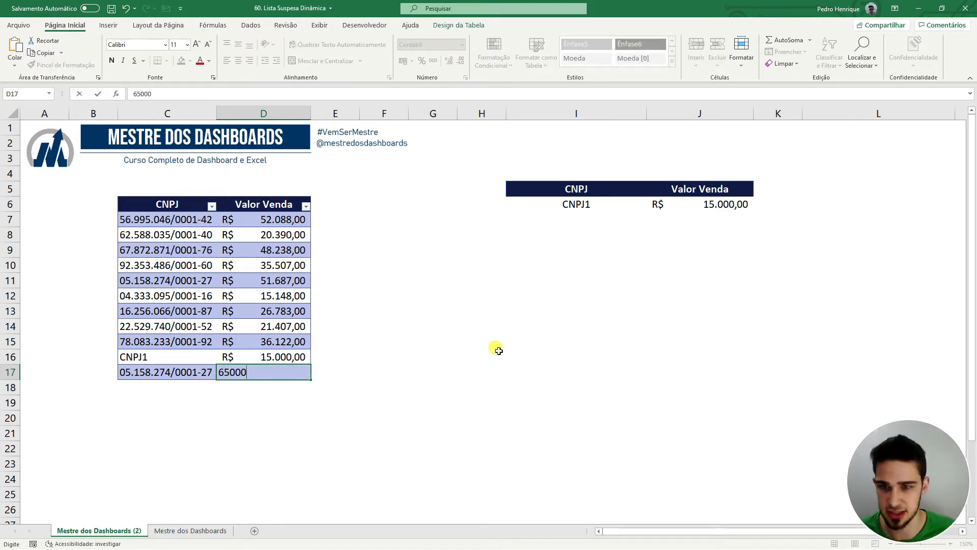
pyautogui.press('Return')
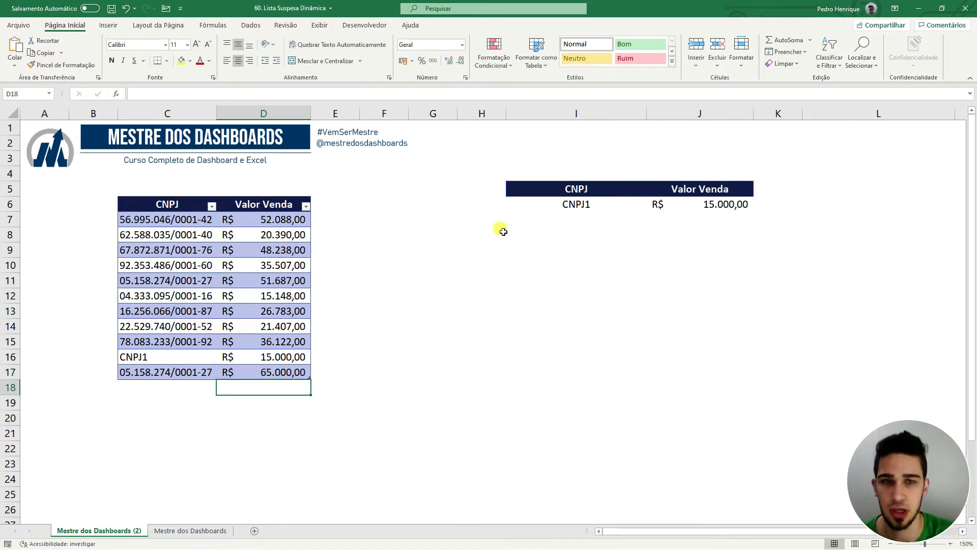
pyautogui.click(601, 204)
# Scroll through I6's CNPJ list and close it without changing the value.
pyautogui.click(651, 206)
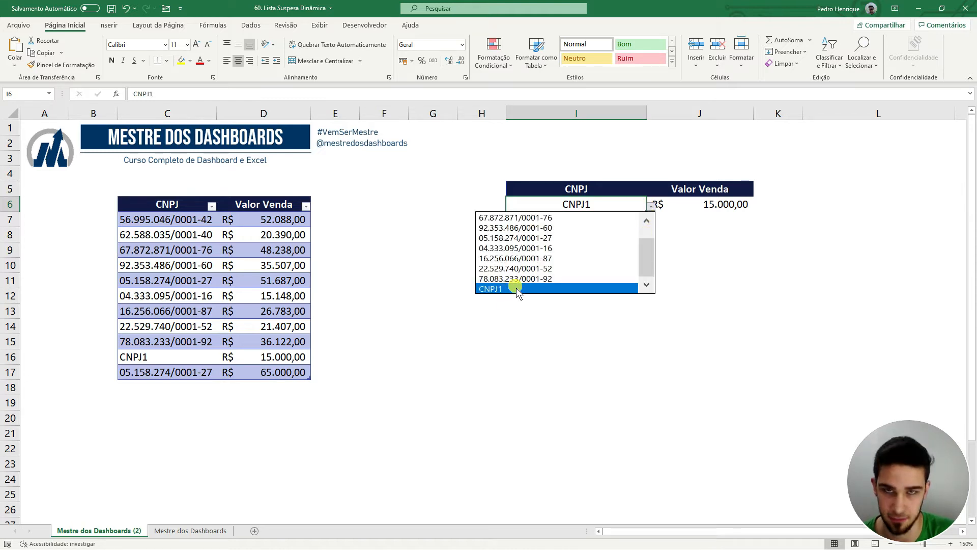
pyautogui.moveTo(647, 257); pyautogui.dragTo(647, 247)
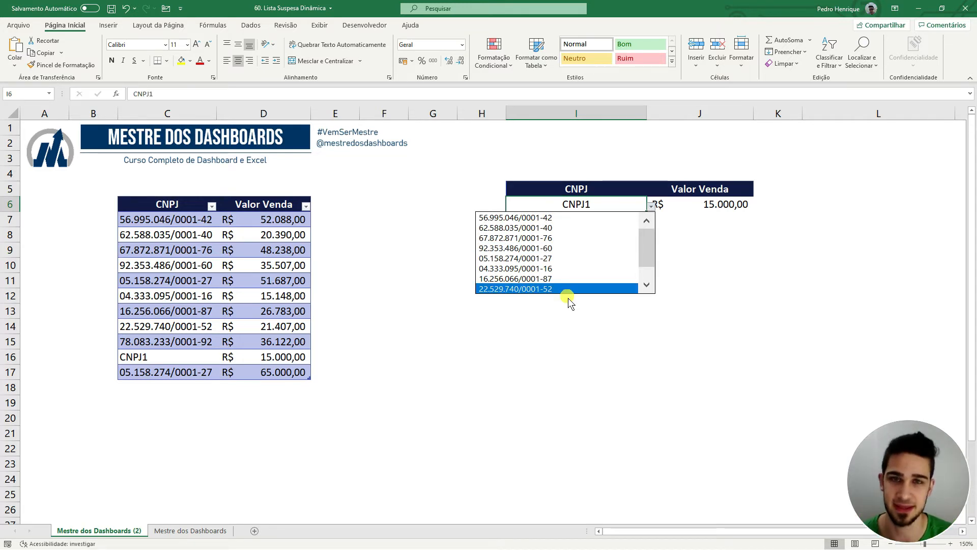
pyautogui.moveTo(648, 247); pyautogui.dragTo(648, 257)
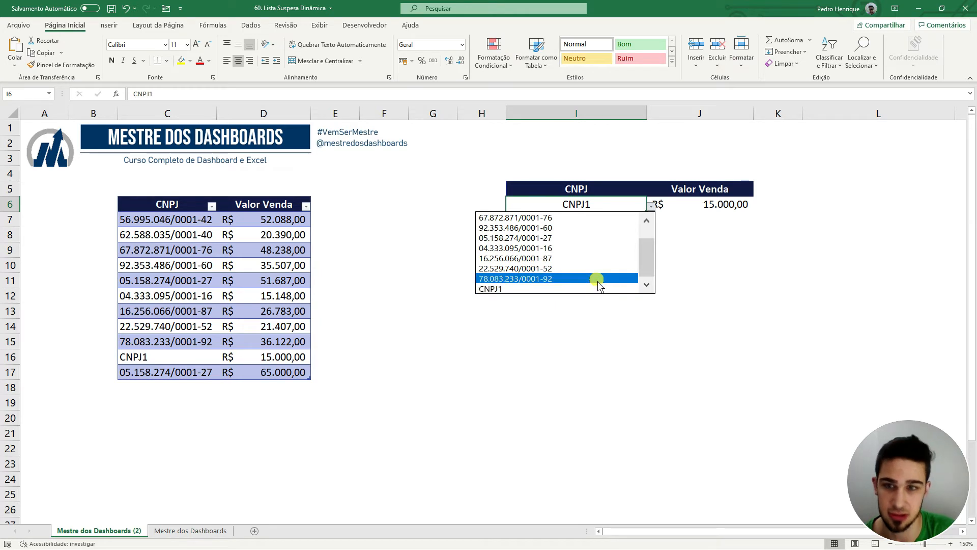
pyautogui.click(320, 307)
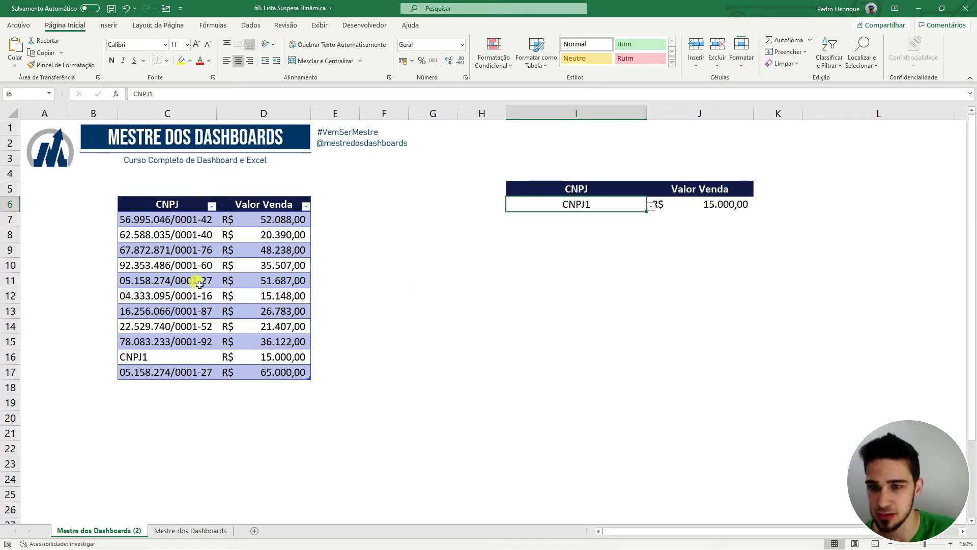
# Fill C11:D11 and C17:D17 with yellow.
pyautogui.moveTo(198, 281); pyautogui.dragTo(262, 279)
pyautogui.click(182, 60)
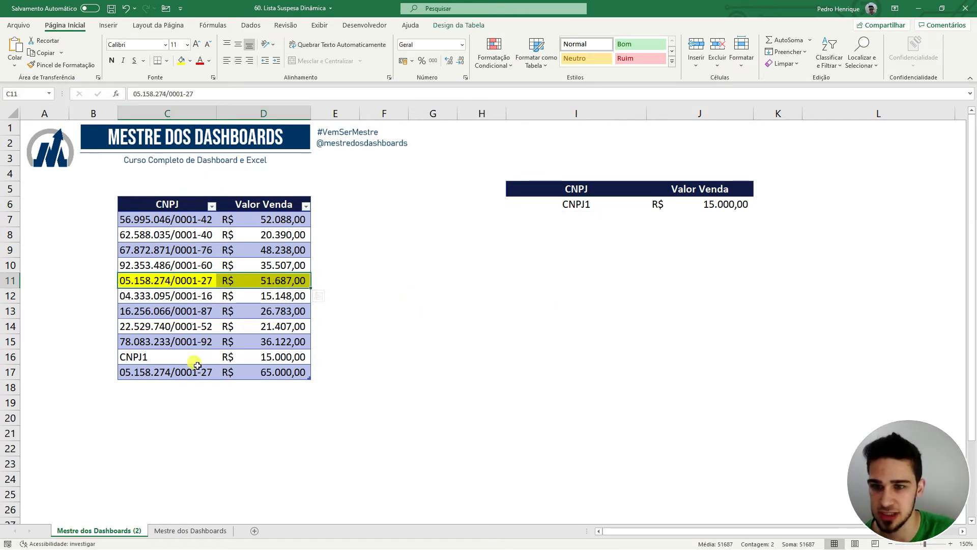
pyautogui.moveTo(201, 371); pyautogui.dragTo(279, 364)
pyautogui.click(181, 60)
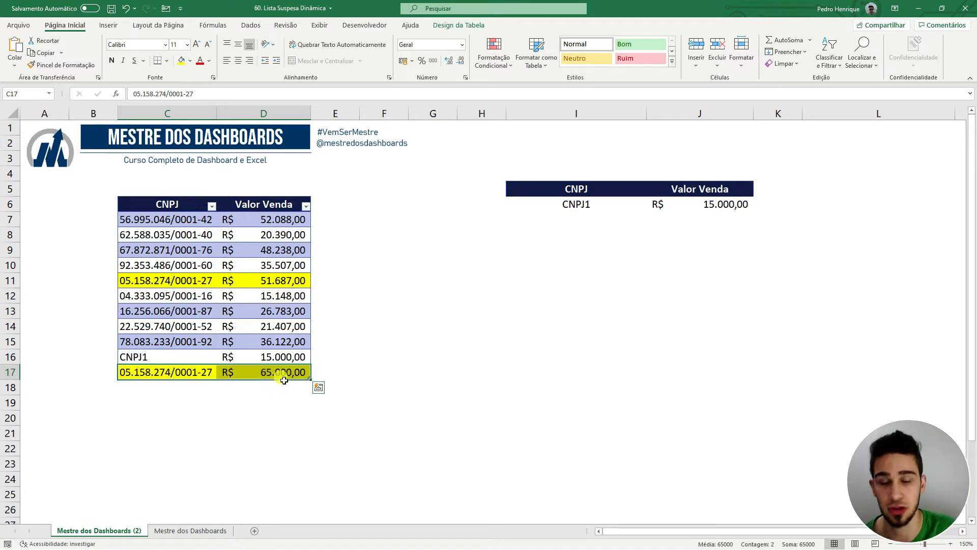
pyautogui.click(452, 279)
# Reopen I6's CNPJ list to check for the duplicate, then close it.
pyautogui.click(629, 207)
pyautogui.click(651, 205)
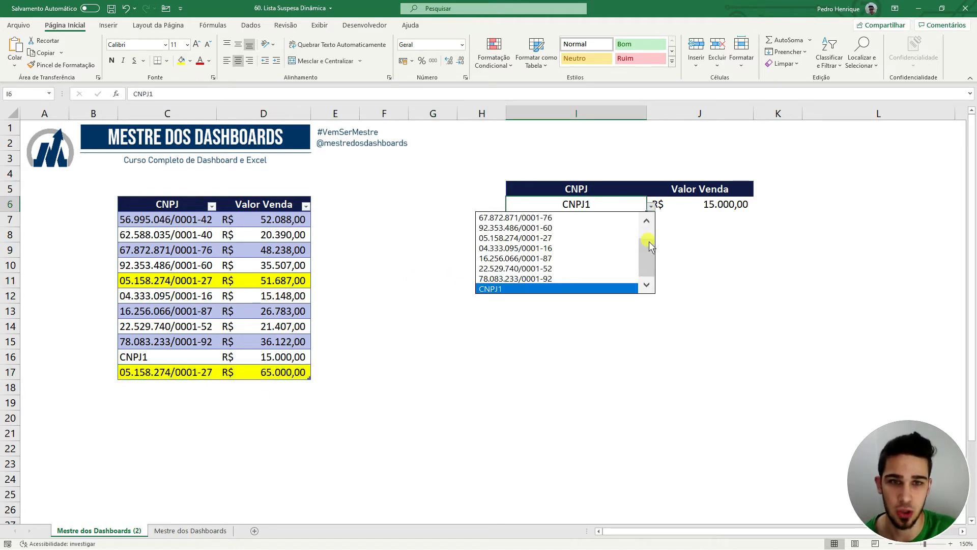
pyautogui.moveTo(649, 220)
pyautogui.mouseDown()
pyautogui.moveTo(644, 261)
pyautogui.moveTo(635, 222)
pyautogui.mouseUp()
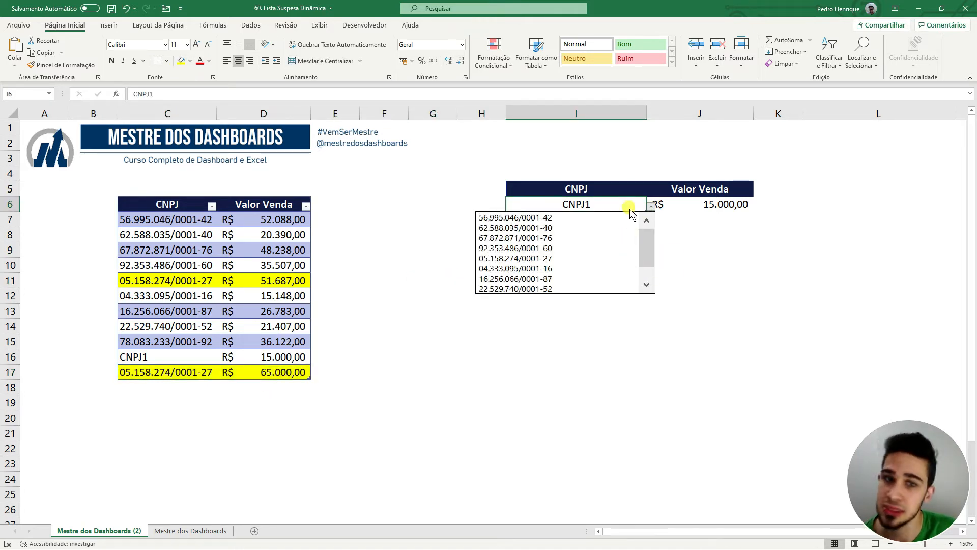
pyautogui.press('Escape')
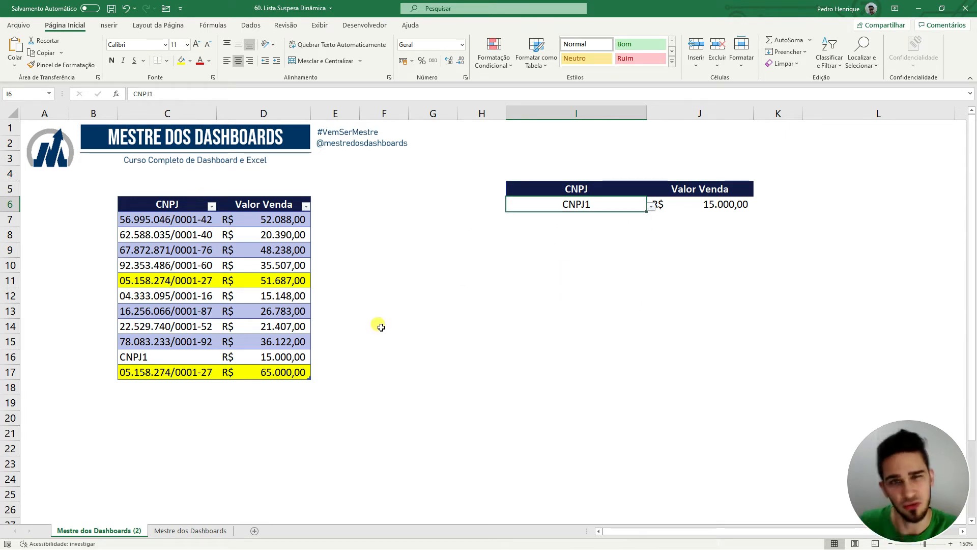
pyautogui.click(190, 531)
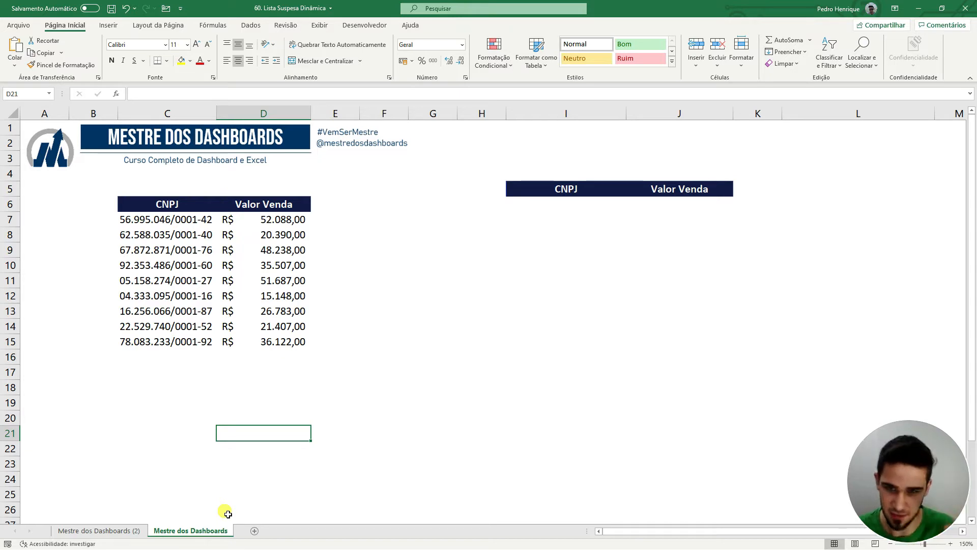
# Select cell I6 under the CNPJ header and switch to the Dados ribbon.
pyautogui.click(350, 343)
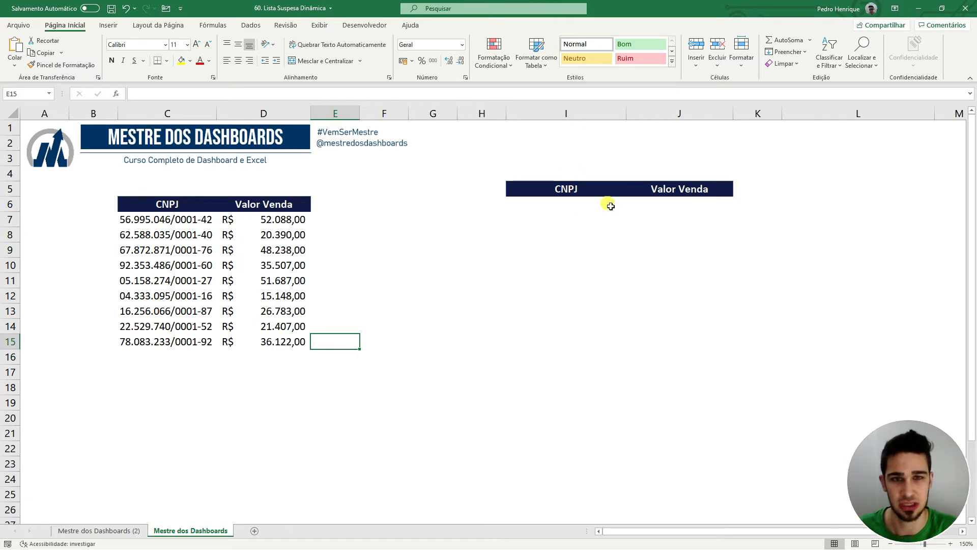
pyautogui.click(569, 202)
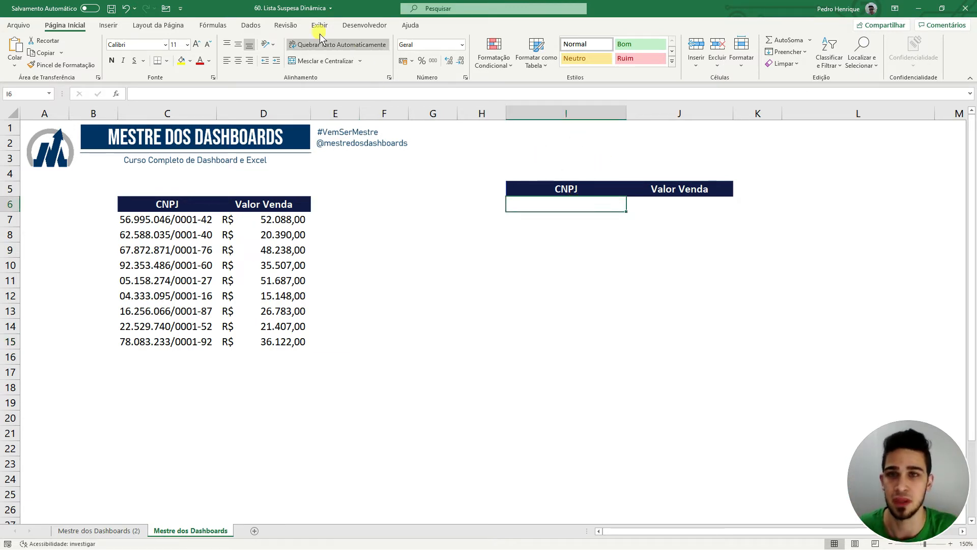
pyautogui.click(252, 27)
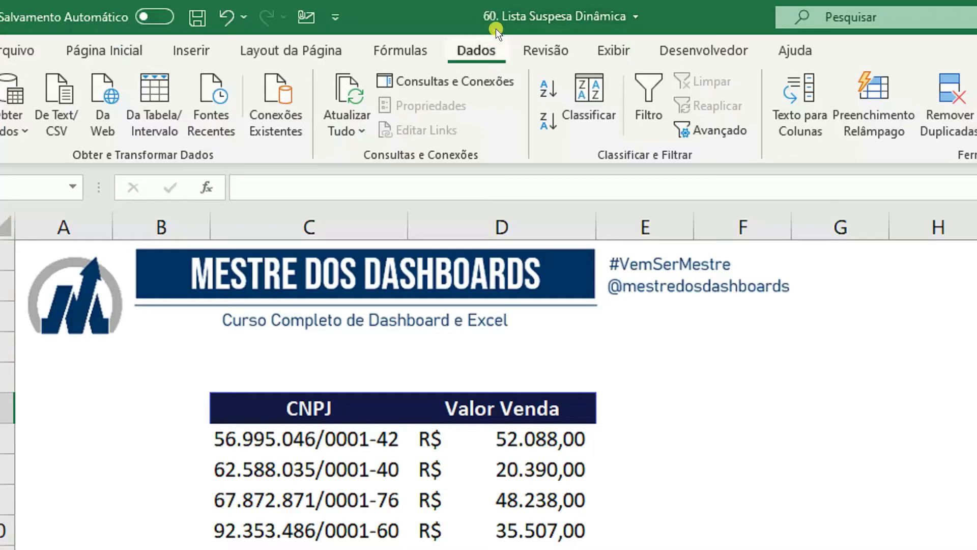
# Give I6 list validation with source =$C$7:$C$15, then open its new dropdown.
pyautogui.click(693, 99)
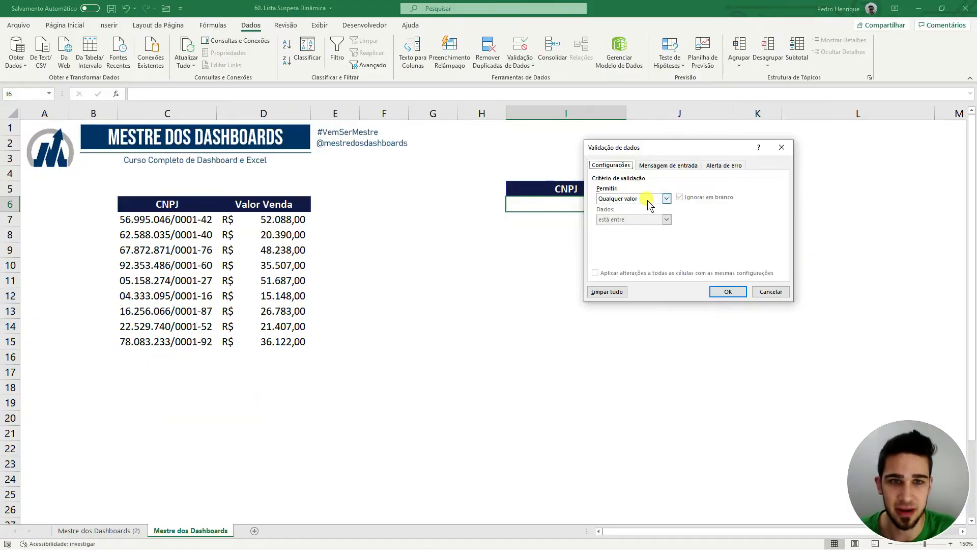
pyautogui.click(937, 401)
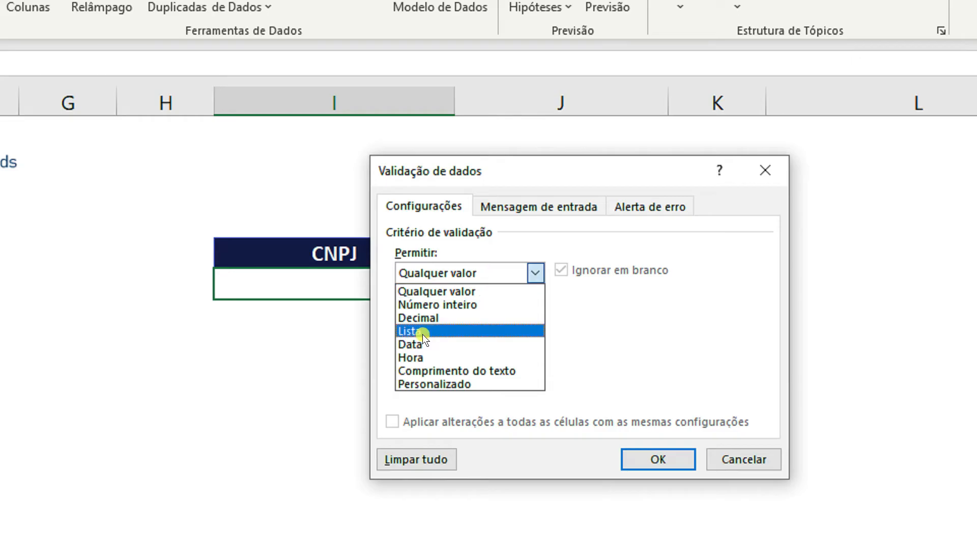
pyautogui.click(606, 228)
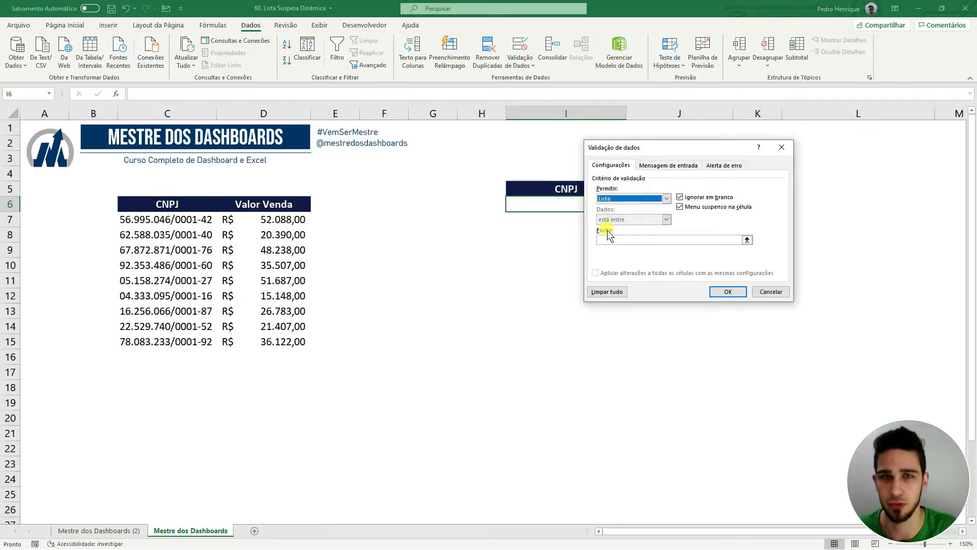
pyautogui.click(649, 240)
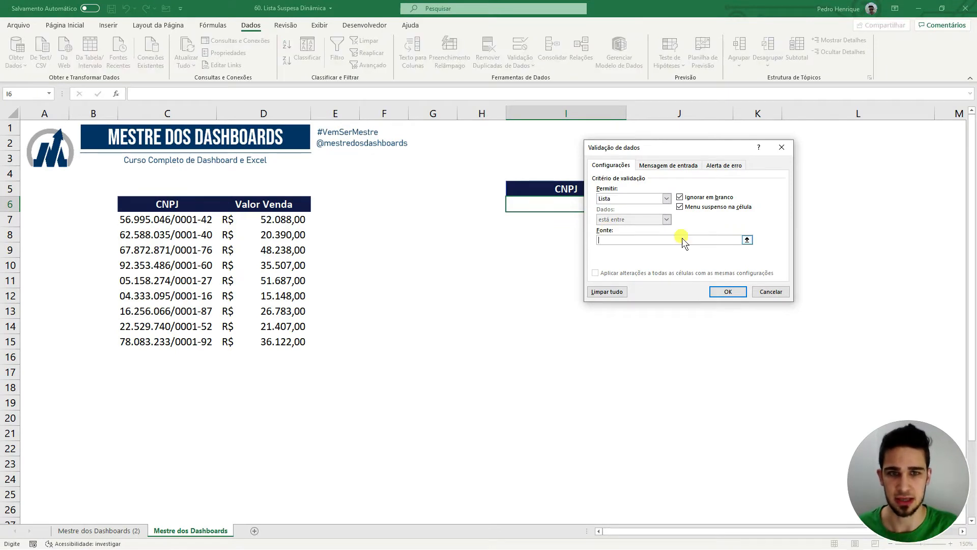
pyautogui.click(747, 240)
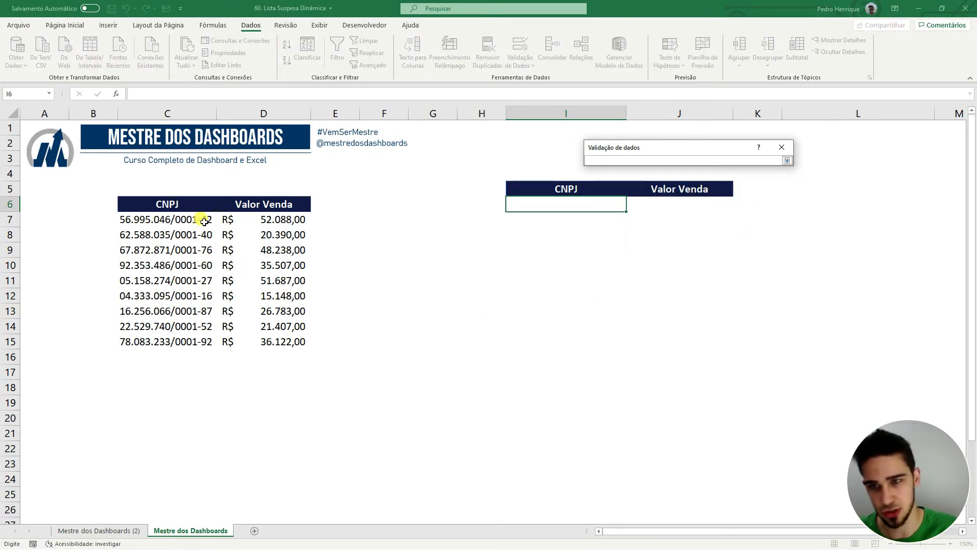
pyautogui.moveTo(203, 220); pyautogui.dragTo(202, 341)
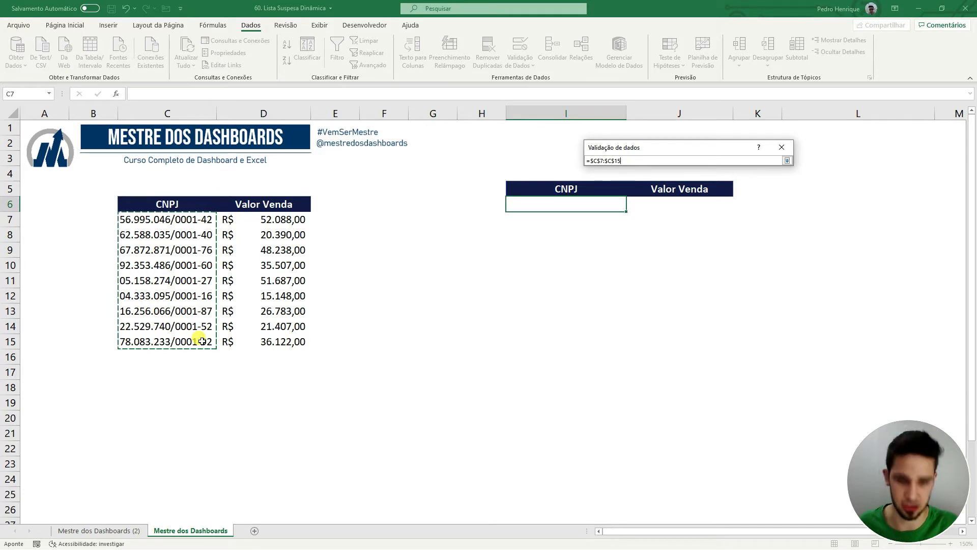
pyautogui.click(726, 294)
pyautogui.click(630, 206)
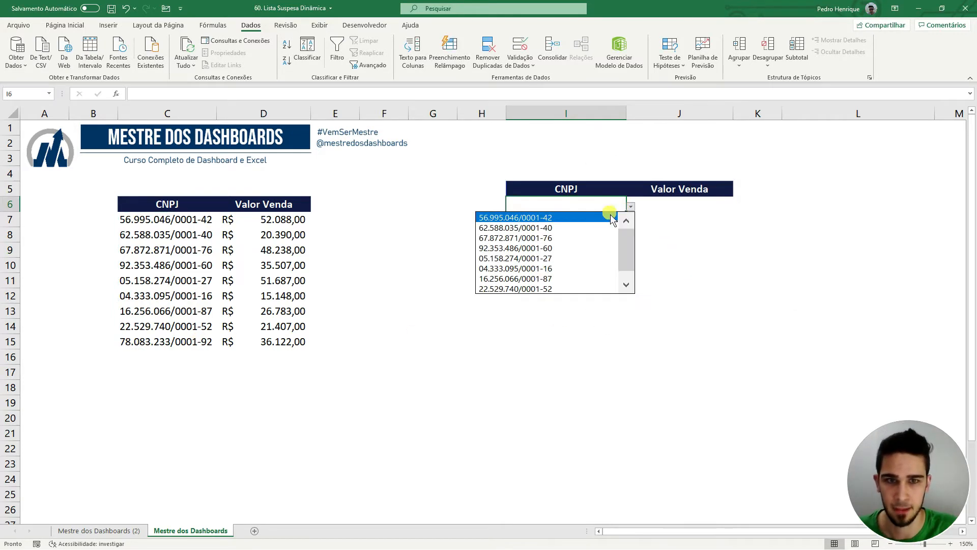
pyautogui.click(611, 218)
pyautogui.click(630, 206)
pyautogui.click(616, 227)
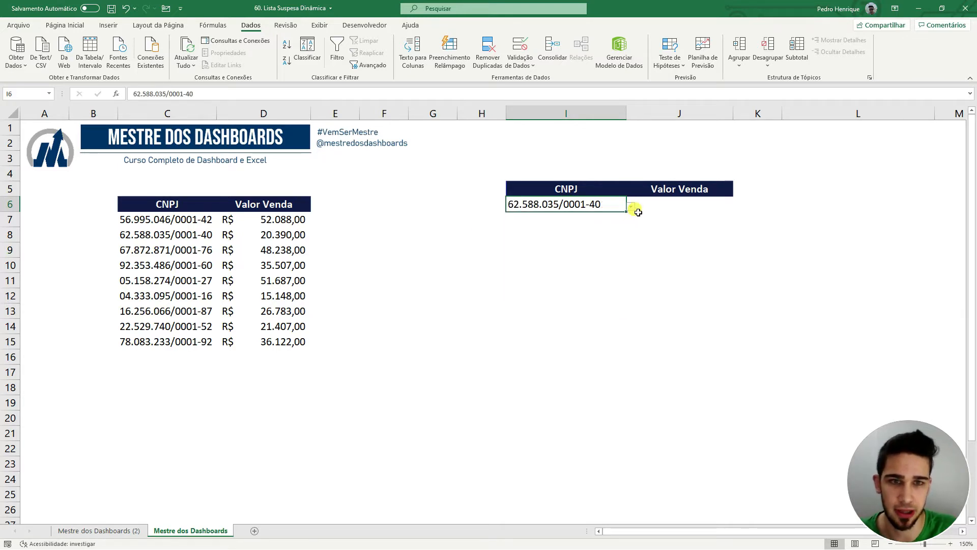
pyautogui.click(631, 206)
pyautogui.click(603, 257)
pyautogui.click(630, 206)
pyautogui.click(609, 266)
pyautogui.click(648, 281)
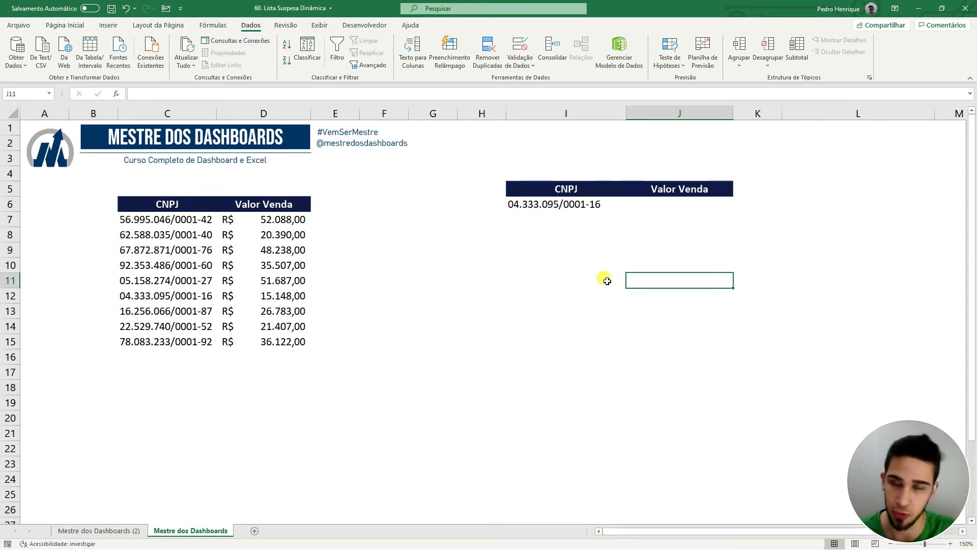
# Add CNPJ1 with a 50000 sale value in C16:D16.
pyautogui.click(187, 358)
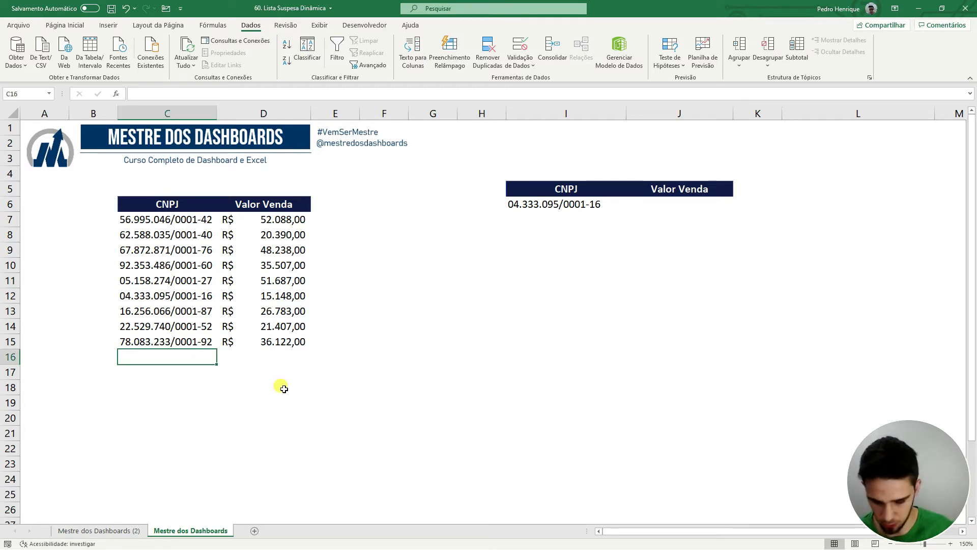
pyautogui.write('CNPJ1')
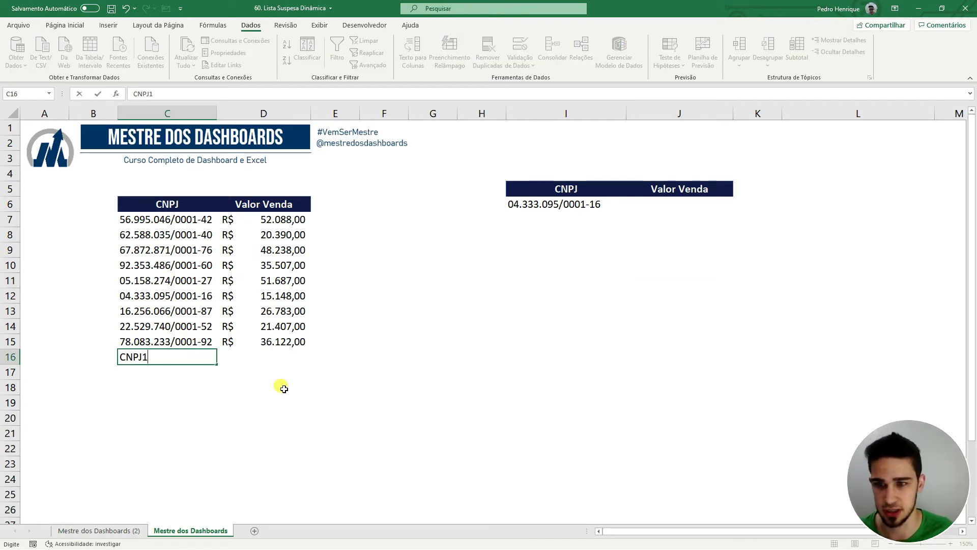
pyautogui.press('Tab')
pyautogui.write('50000')
pyautogui.press('Return')
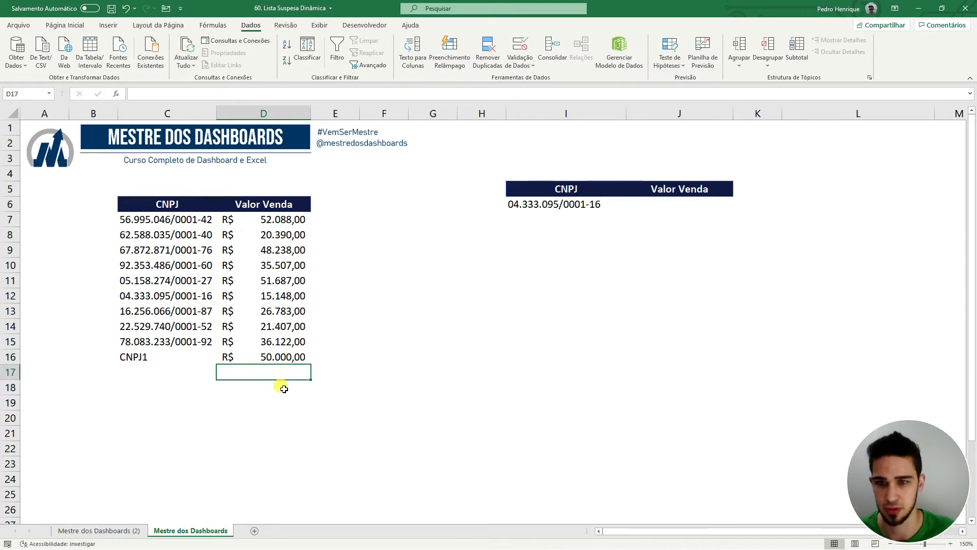
# Check I6's dropdown for CNPJ1, close it, and reopen Validação de Dados.
pyautogui.click(622, 208)
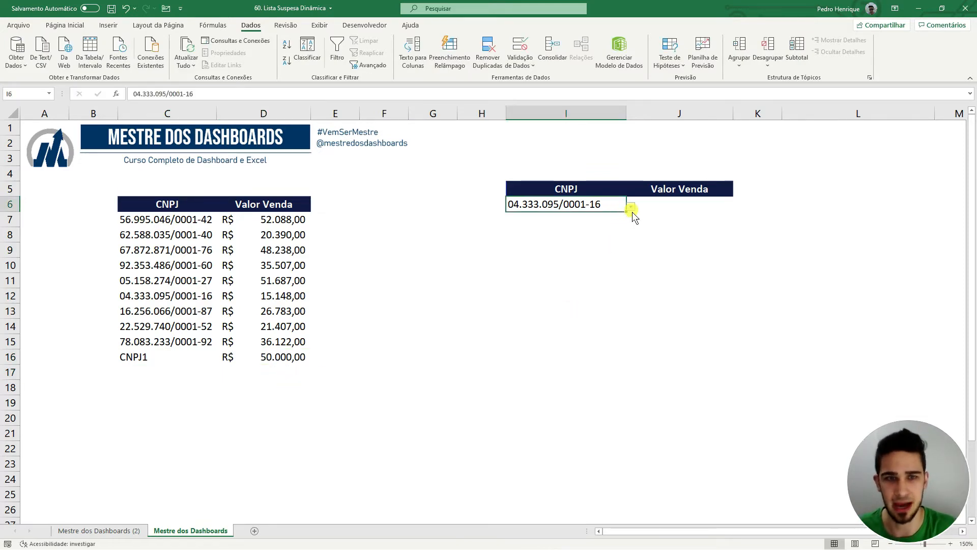
pyautogui.click(631, 208)
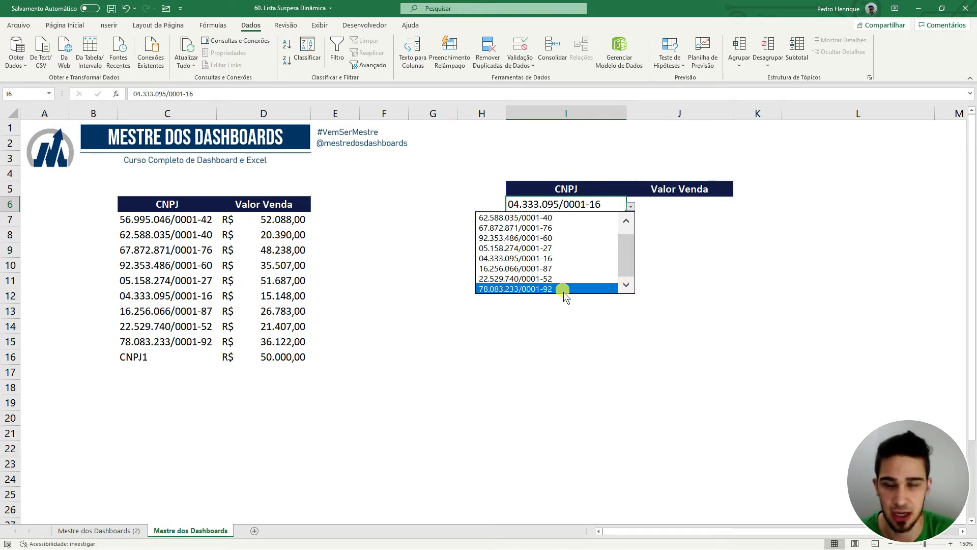
pyautogui.click(723, 261)
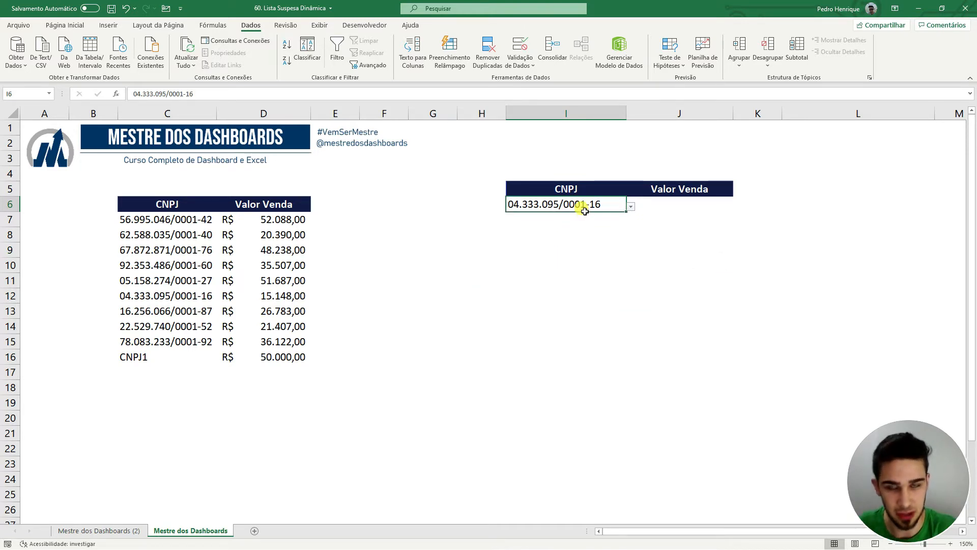
pyautogui.click(518, 49)
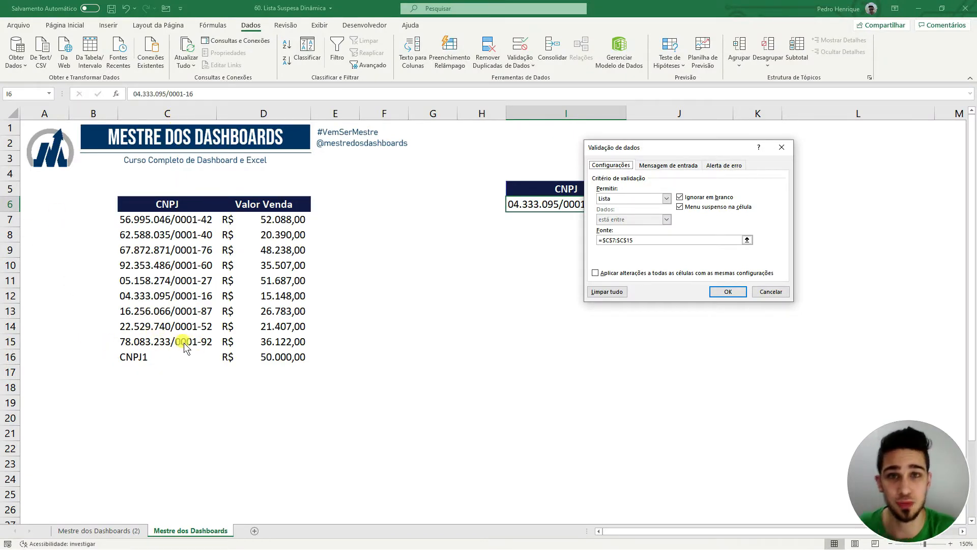
# Replace the list source with C7:C16 and confirm CNPJ1 now appears in I6's dropdown.
pyautogui.click(704, 240)
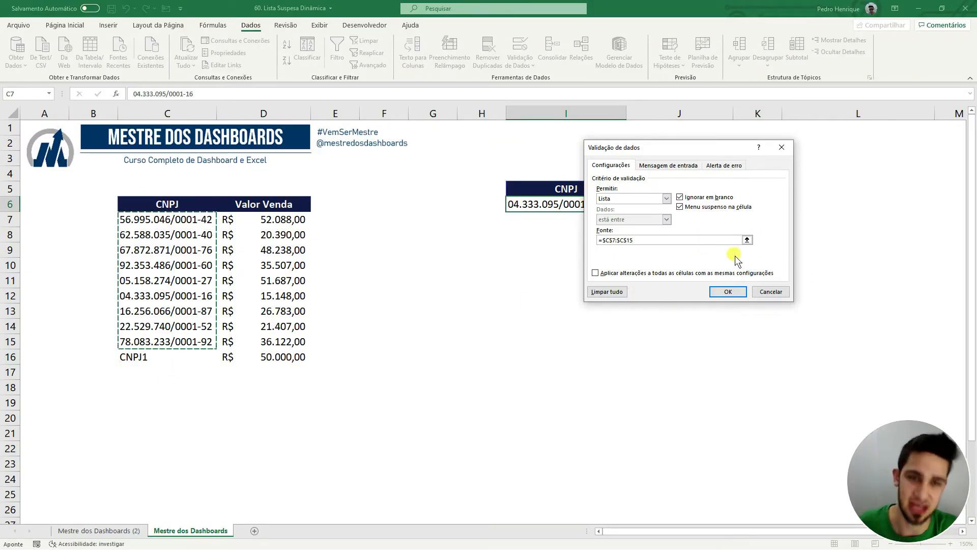
pyautogui.click(747, 241)
pyautogui.moveTo(194, 222); pyautogui.dragTo(173, 360)
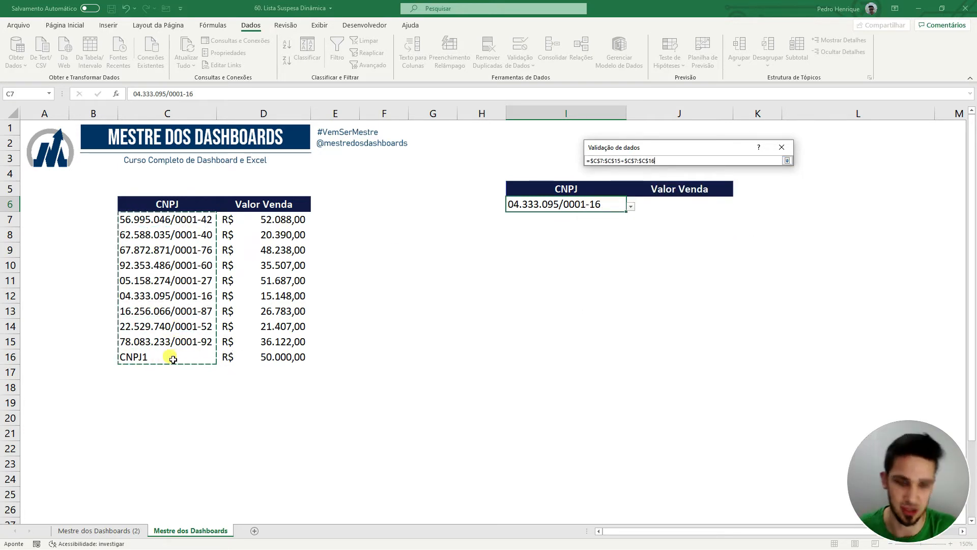
pyautogui.moveTo(669, 161); pyautogui.dragTo(479, 148)
pyautogui.press('BackSpace')
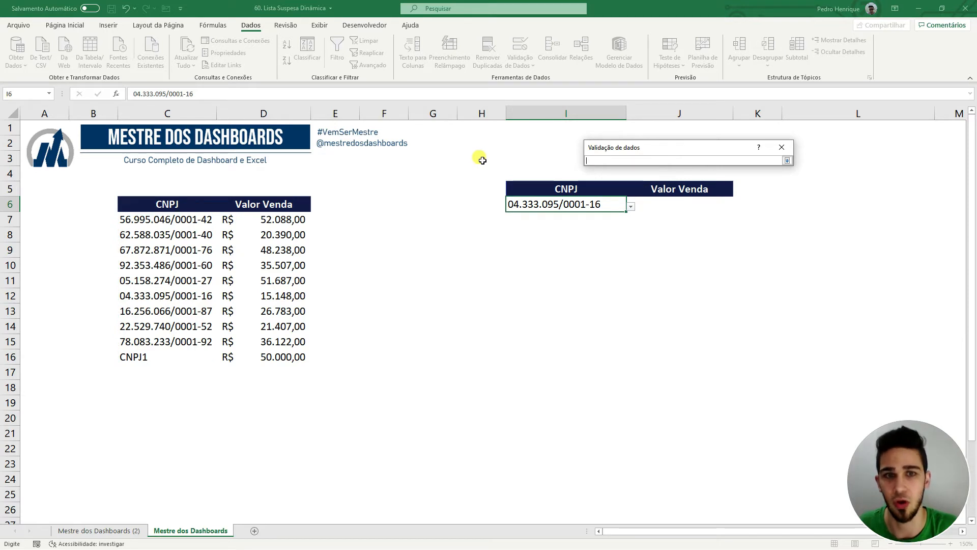
pyautogui.moveTo(209, 218); pyautogui.dragTo(188, 316)
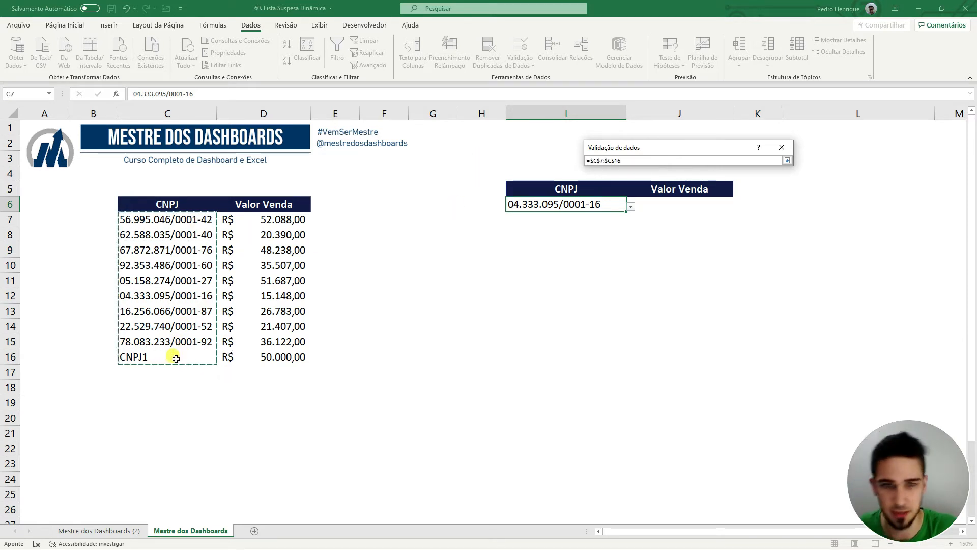
pyautogui.moveTo(175, 360); pyautogui.dragTo(175, 359)
pyautogui.click(728, 294)
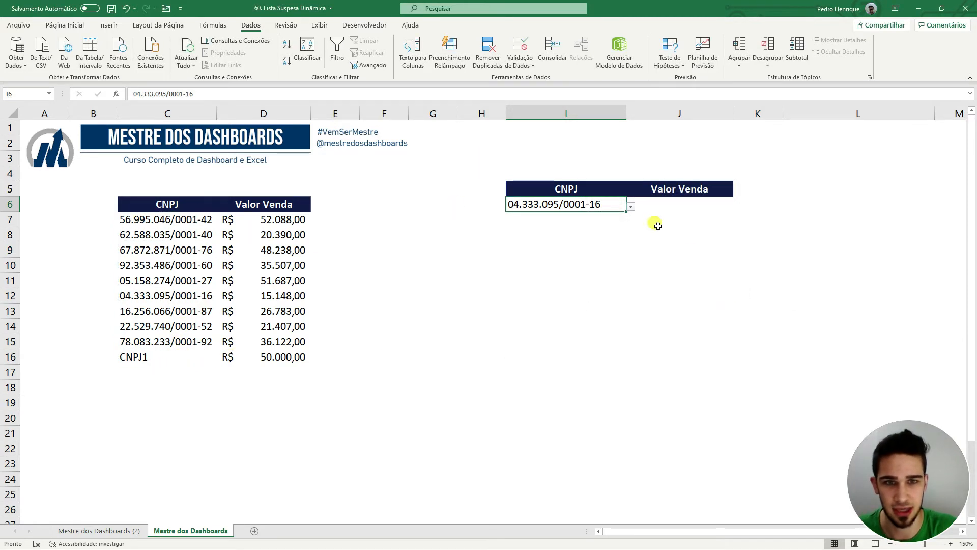
pyautogui.click(630, 207)
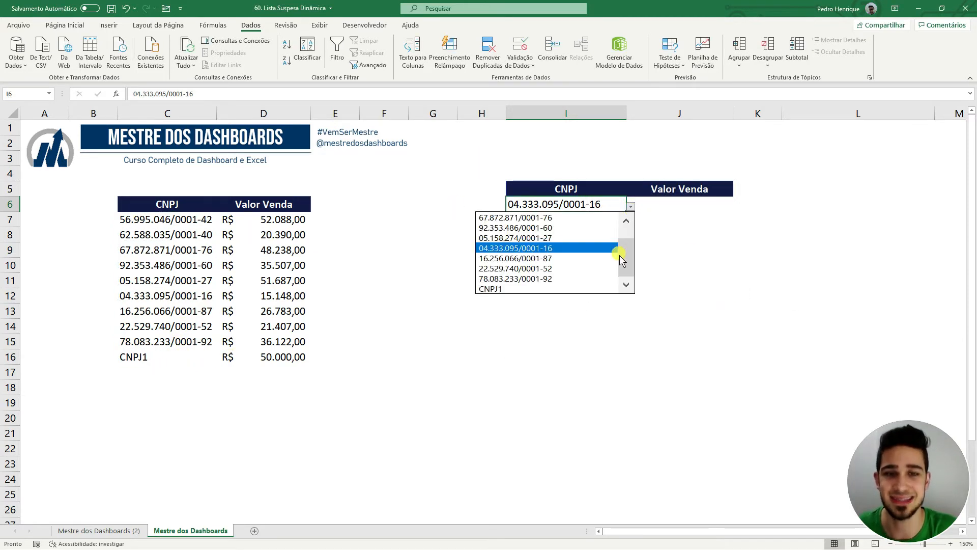
pyautogui.click(688, 255)
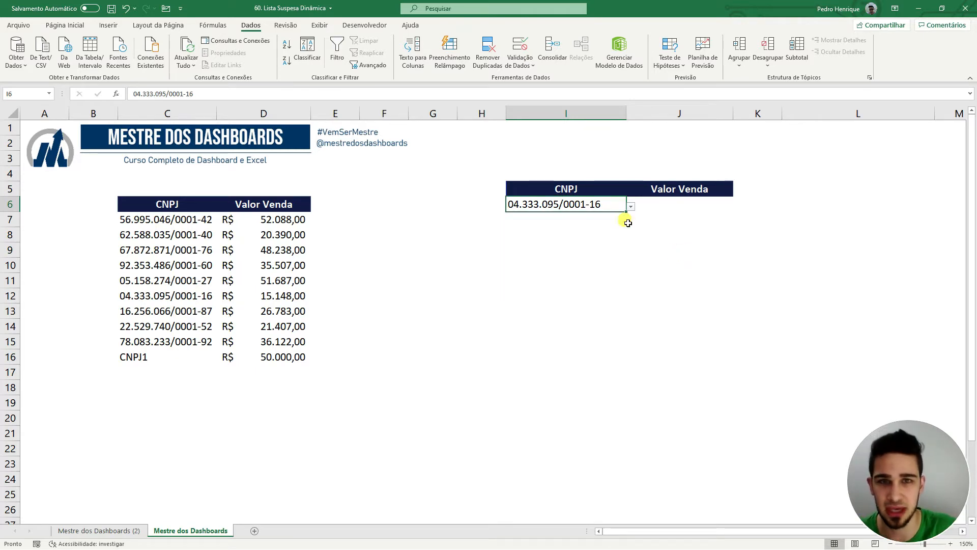
pyautogui.click(522, 51)
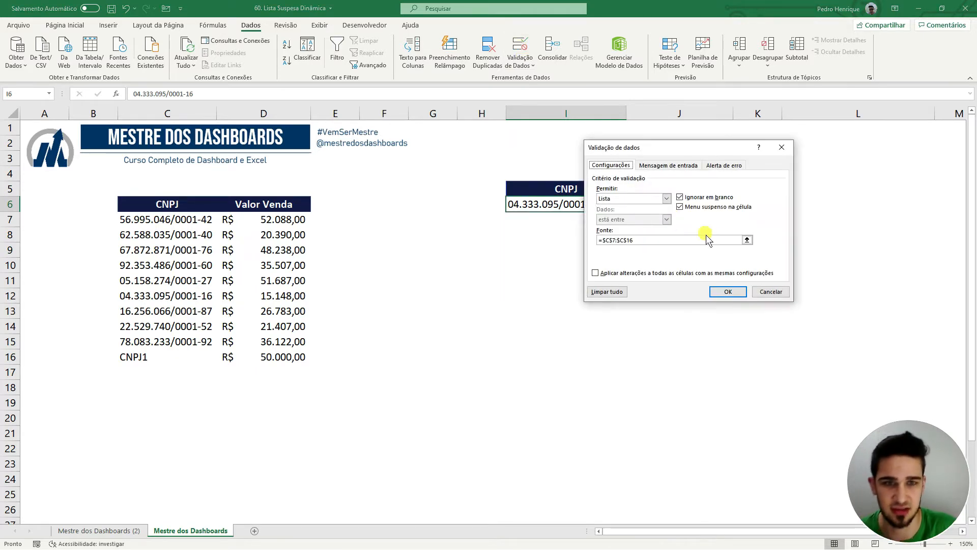
pyautogui.click(747, 240)
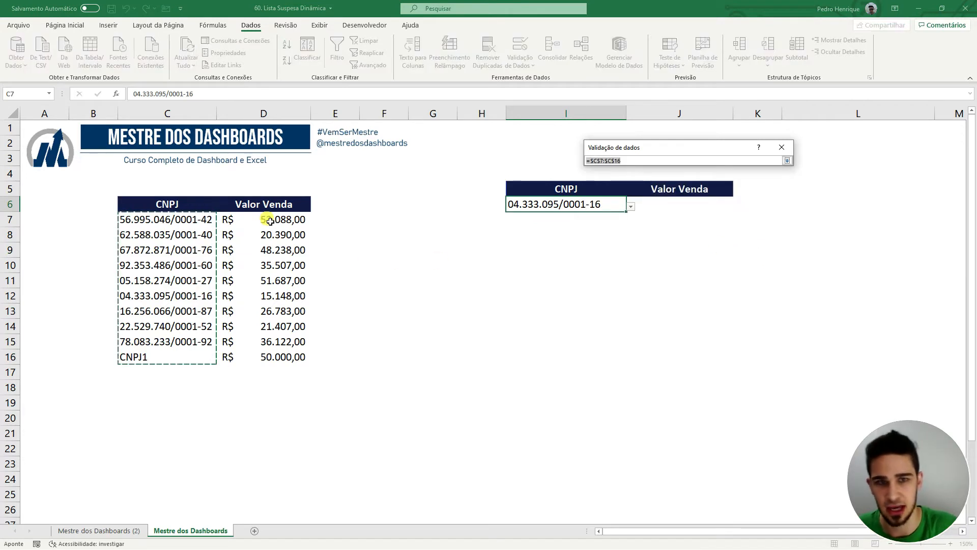
pyautogui.press('Return')
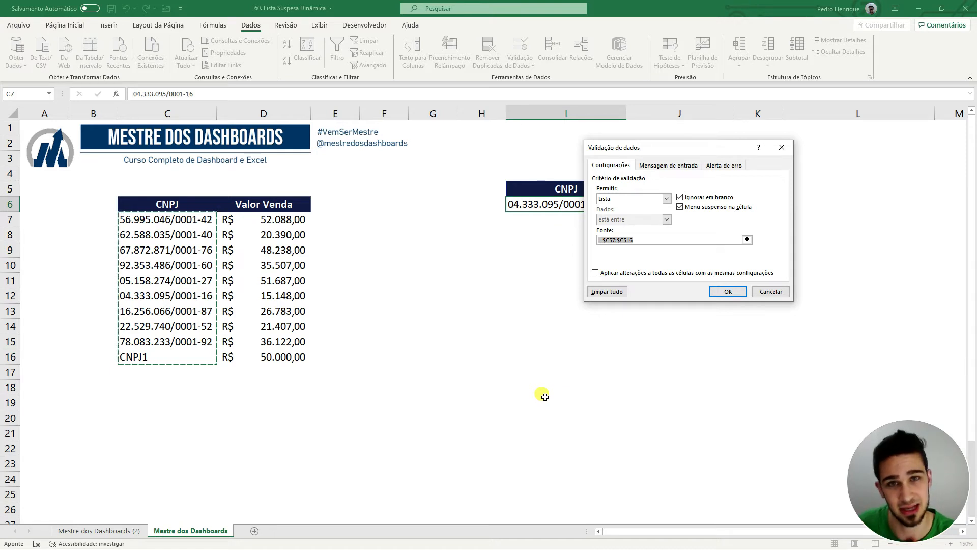
pyautogui.press('Return')
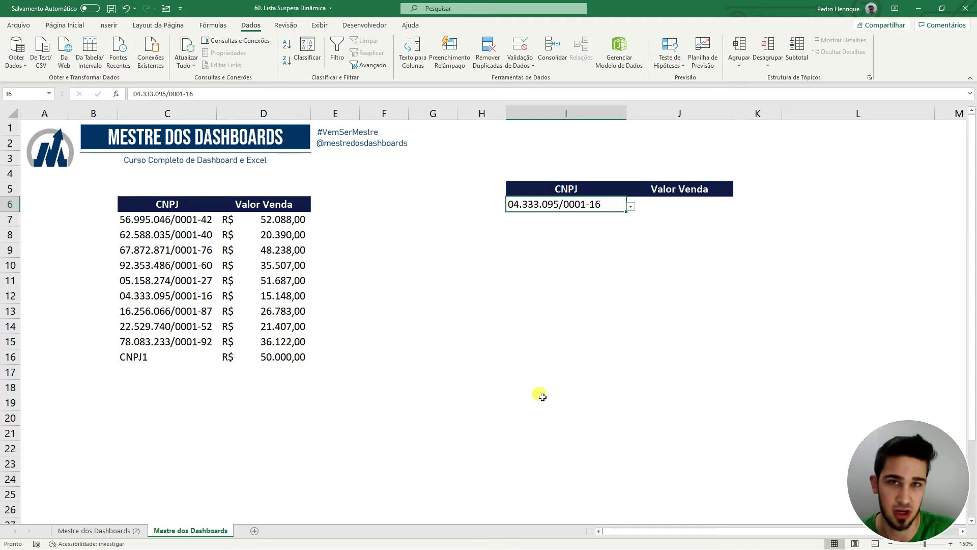
pyautogui.click(191, 279)
pyautogui.hotkey('ctrl', 'c')
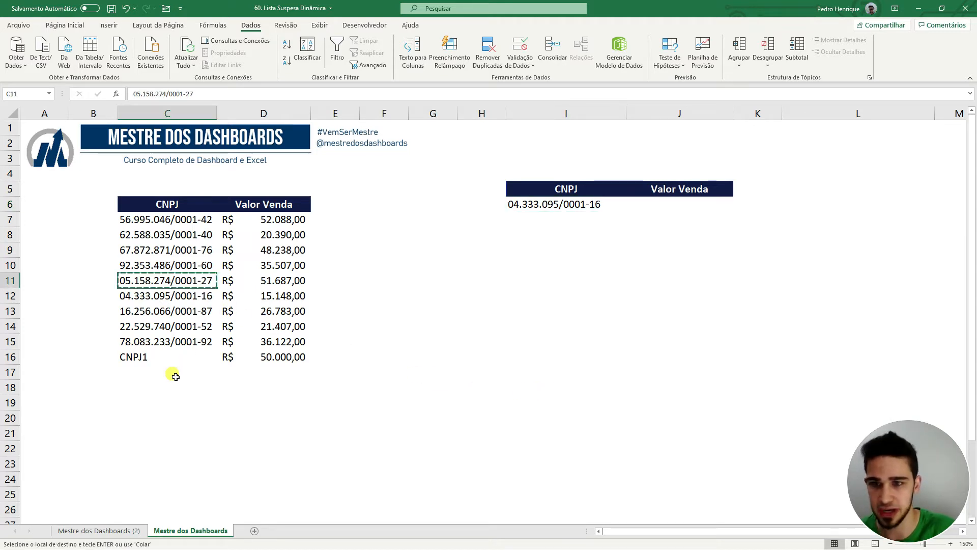
pyautogui.click(173, 374)
pyautogui.hotkey('ctrl', 'v')
pyautogui.press('Escape')
pyautogui.click(291, 372)
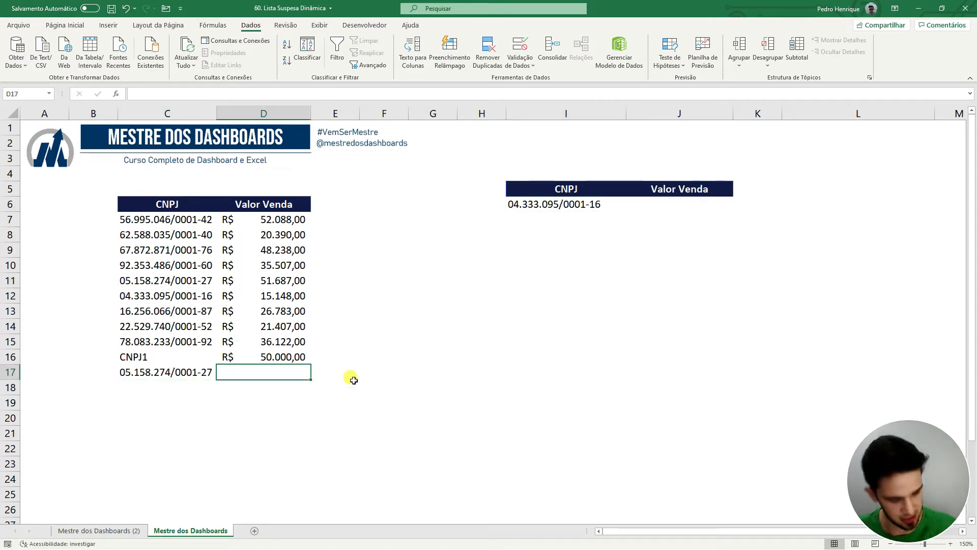
pyautogui.write('14000')
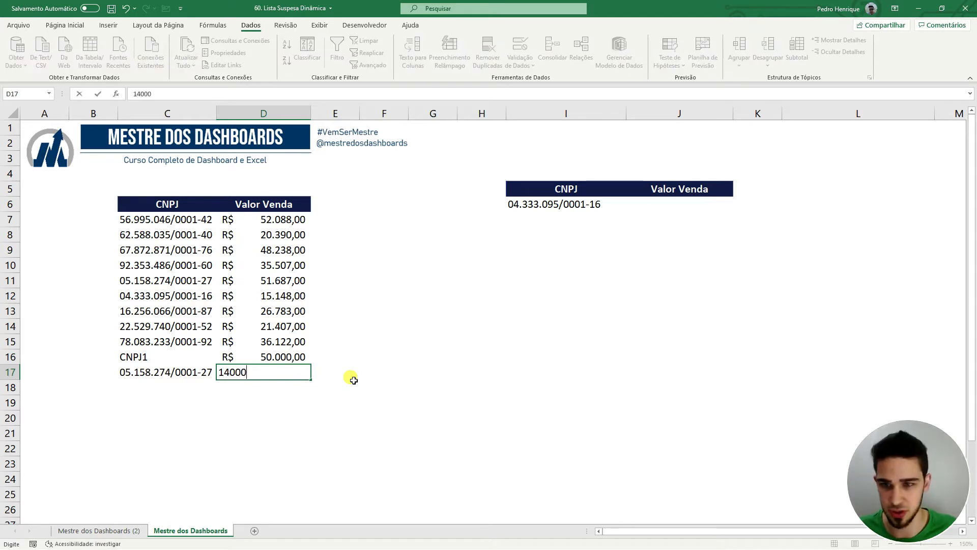
pyautogui.press('Return')
# Extend I6's list validation source to C7:C17 and check the dropdown includes row 17.
pyautogui.click(581, 206)
pyautogui.click(520, 47)
pyautogui.click(747, 240)
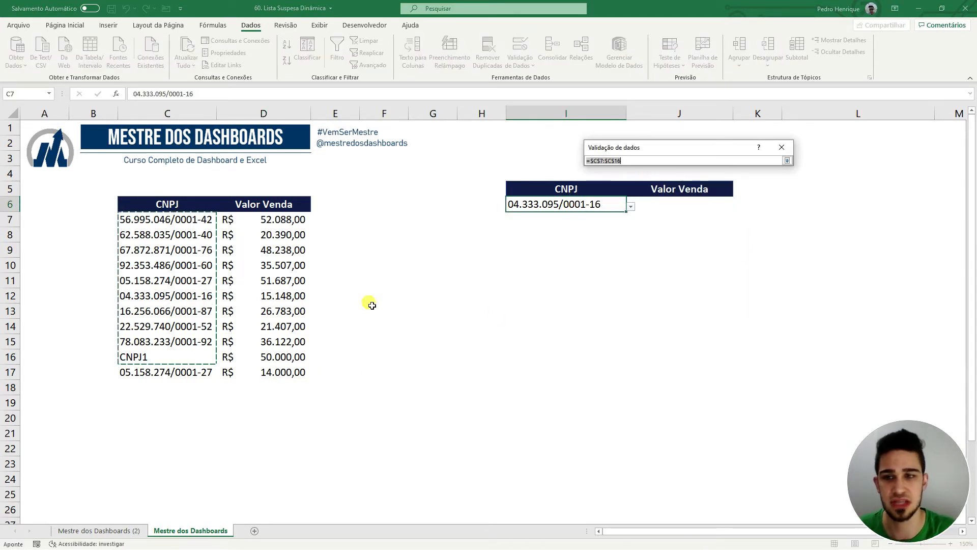
pyautogui.moveTo(190, 223); pyautogui.dragTo(193, 377)
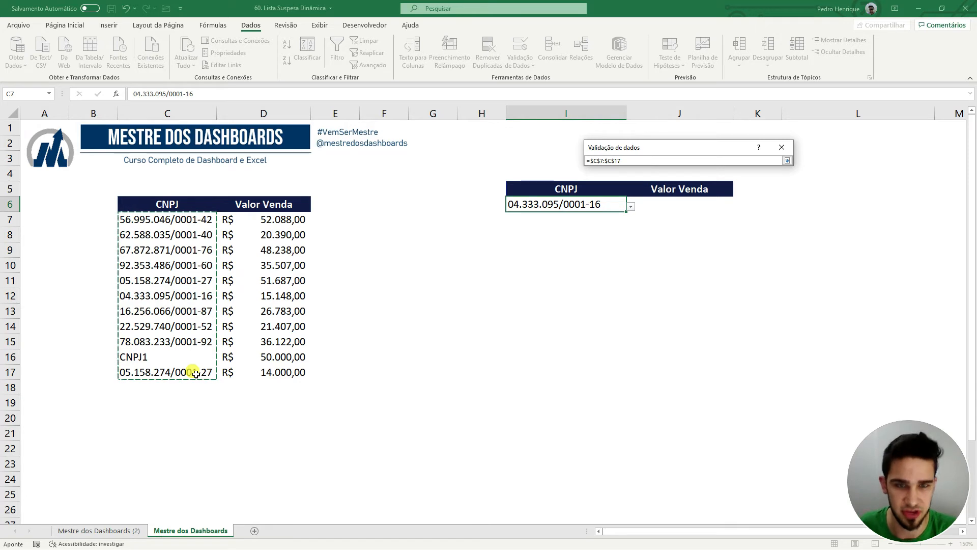
pyautogui.press('Return')
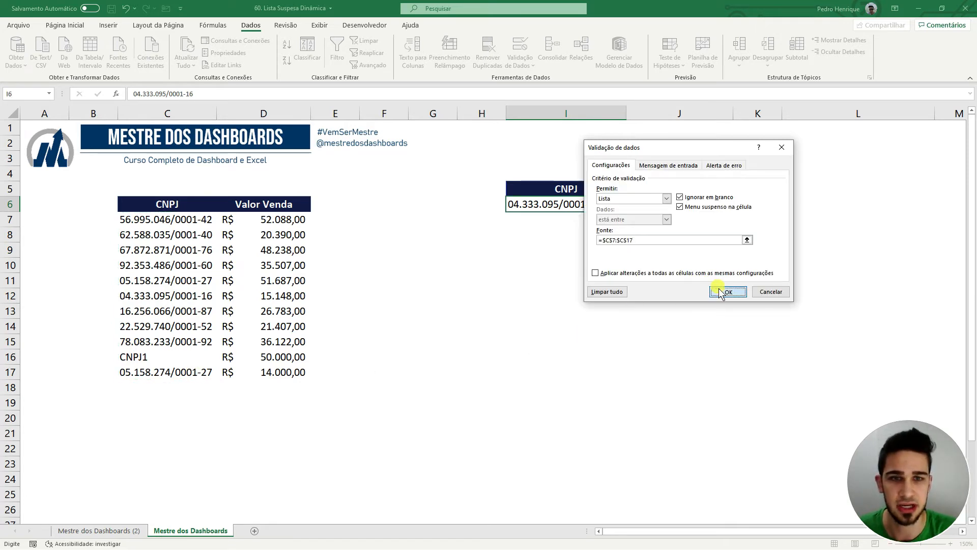
pyautogui.click(710, 289)
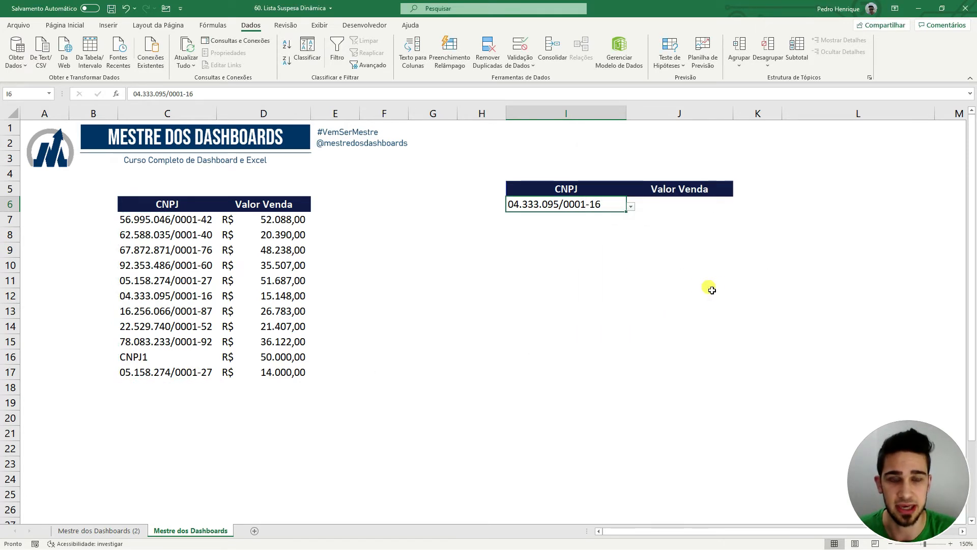
pyautogui.click(631, 207)
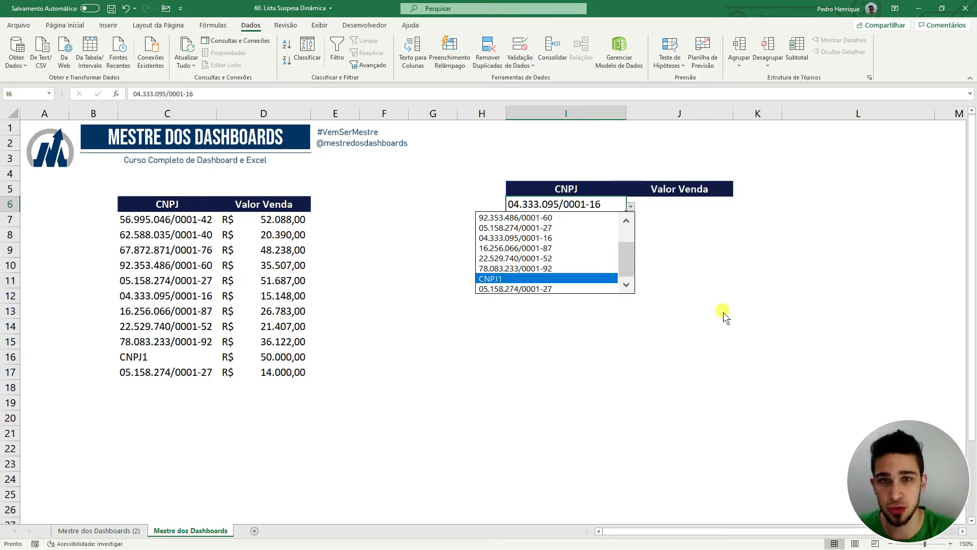
pyautogui.press('Escape')
pyautogui.click(99, 530)
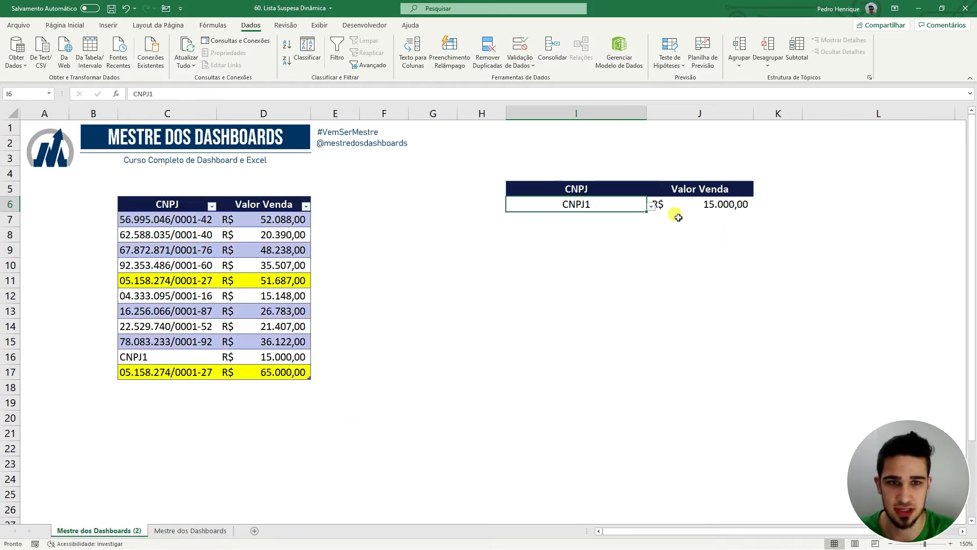
pyautogui.click(651, 206)
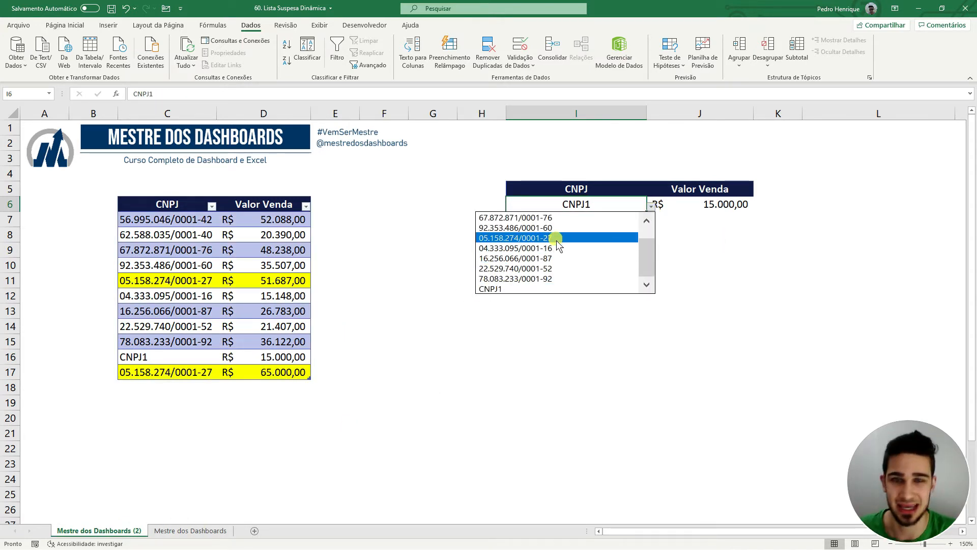
pyautogui.click(509, 355)
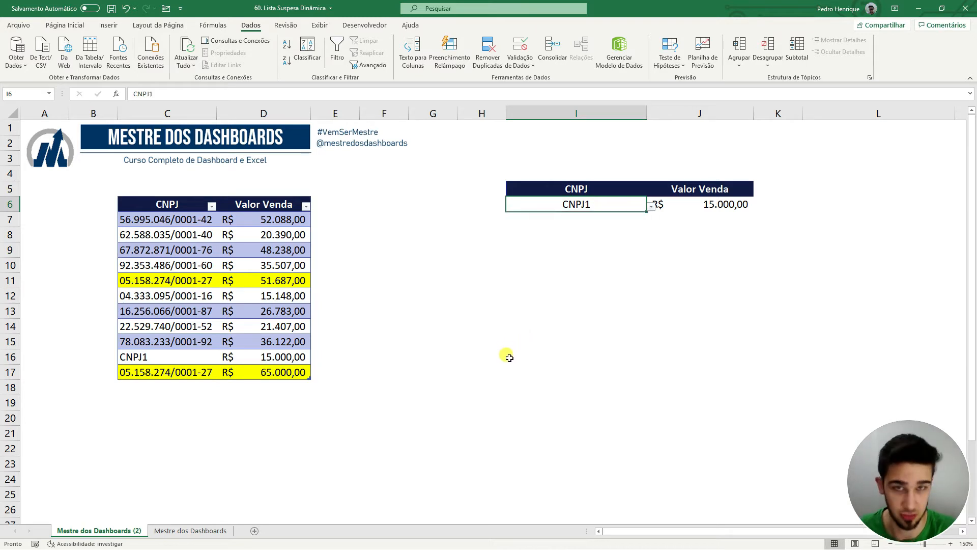
pyautogui.click(196, 530)
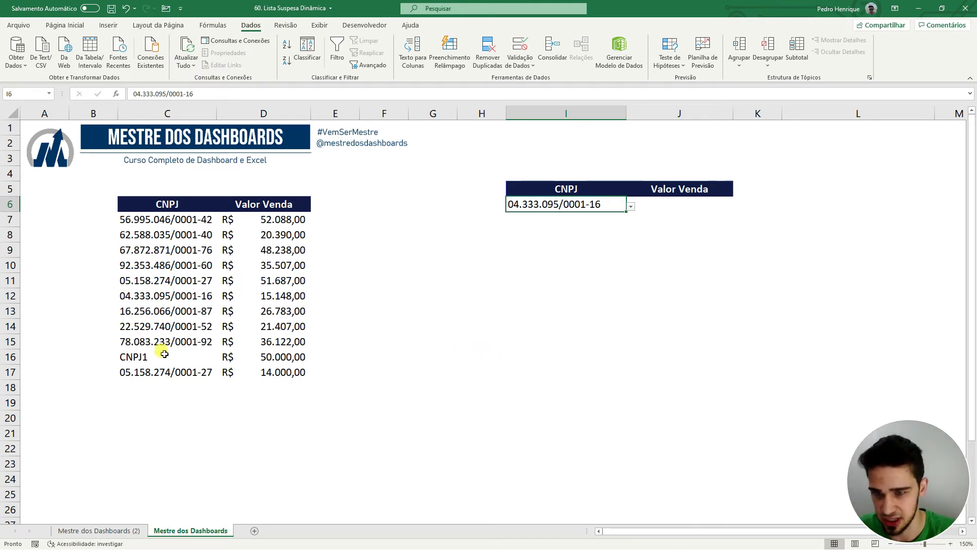
# Clear the CNPJ1 and duplicate rows in C16:D17.
pyautogui.moveTo(165, 354); pyautogui.dragTo(267, 369)
pyautogui.press('Delete')
pyautogui.click(545, 342)
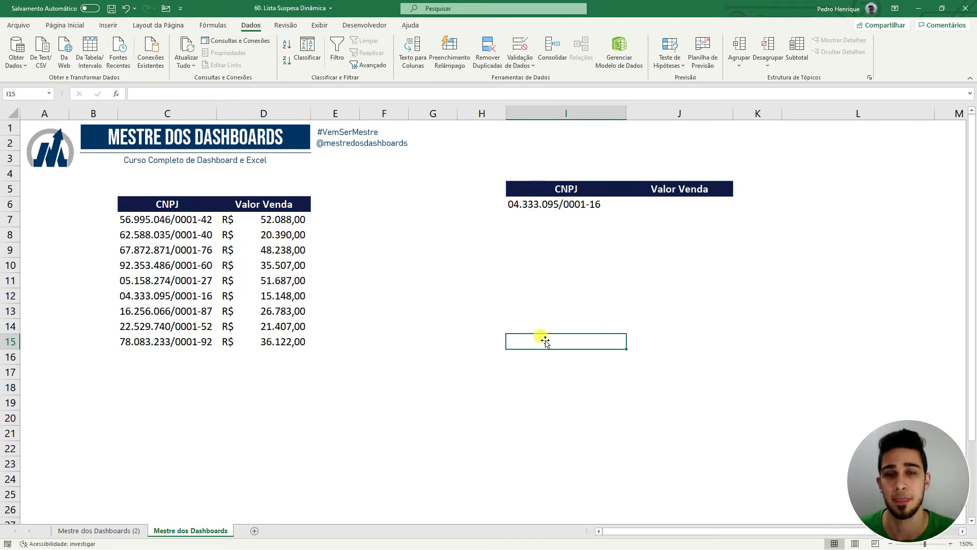
# Remove I6's data validation with Limpar tudo and delete its CNPJ value.
pyautogui.click(601, 203)
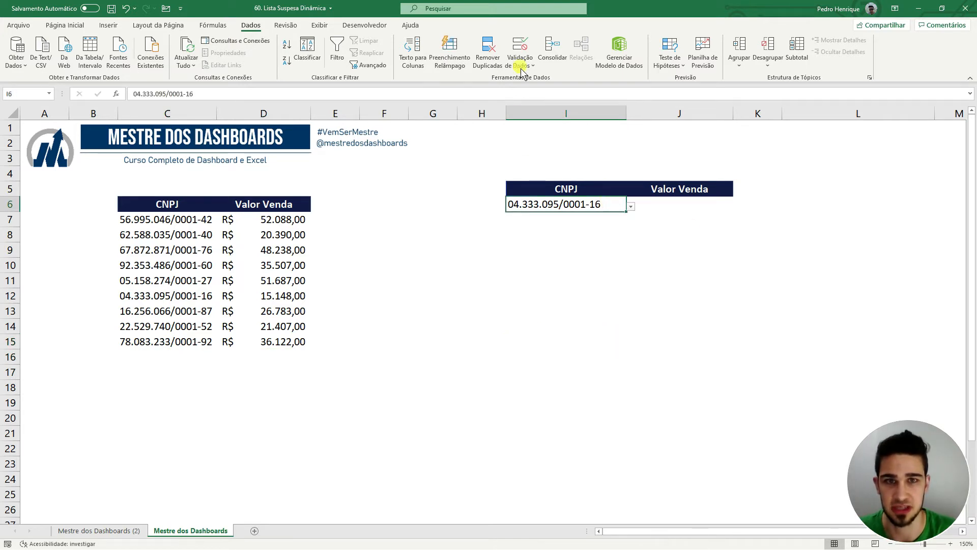
pyautogui.click(520, 48)
pyautogui.click(619, 295)
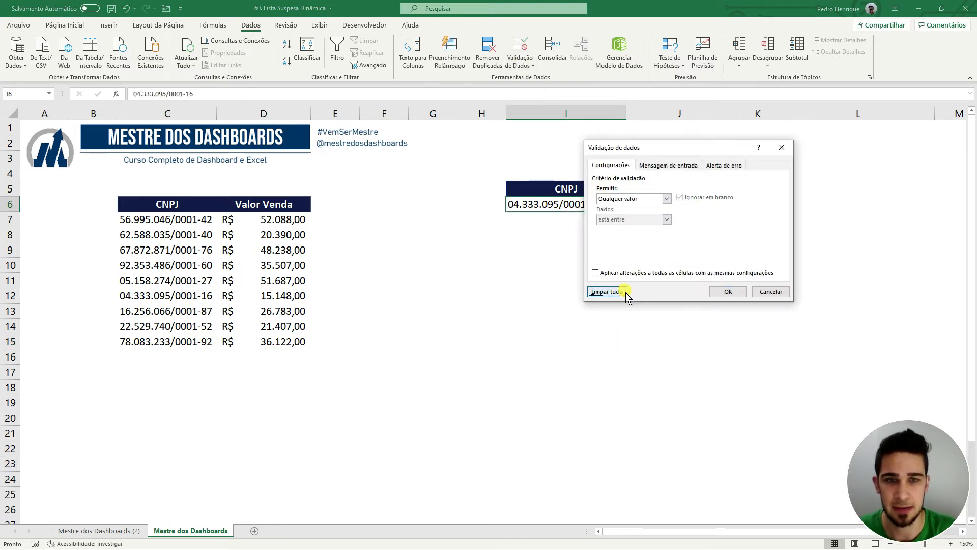
pyautogui.click(728, 295)
pyautogui.press('Delete')
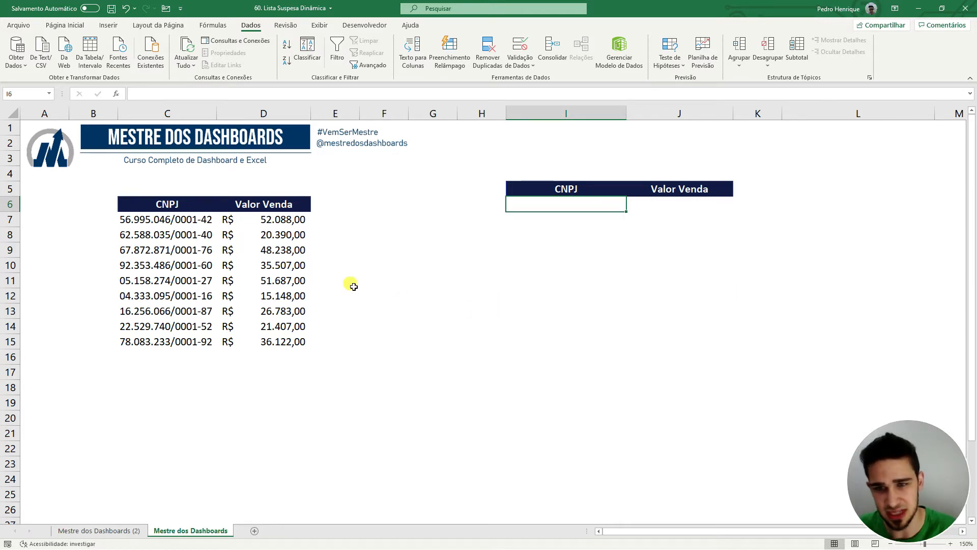
# Convert the CNPJ/Valor Venda range C6:D15 into a table with headers via Inserir > Tabela.
pyautogui.click(302, 266)
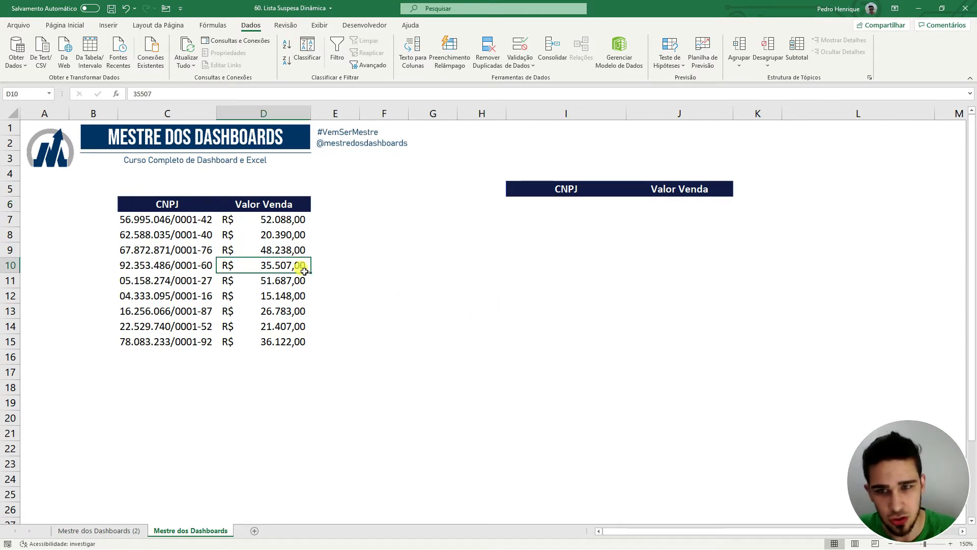
pyautogui.click(108, 26)
pyautogui.click(99, 48)
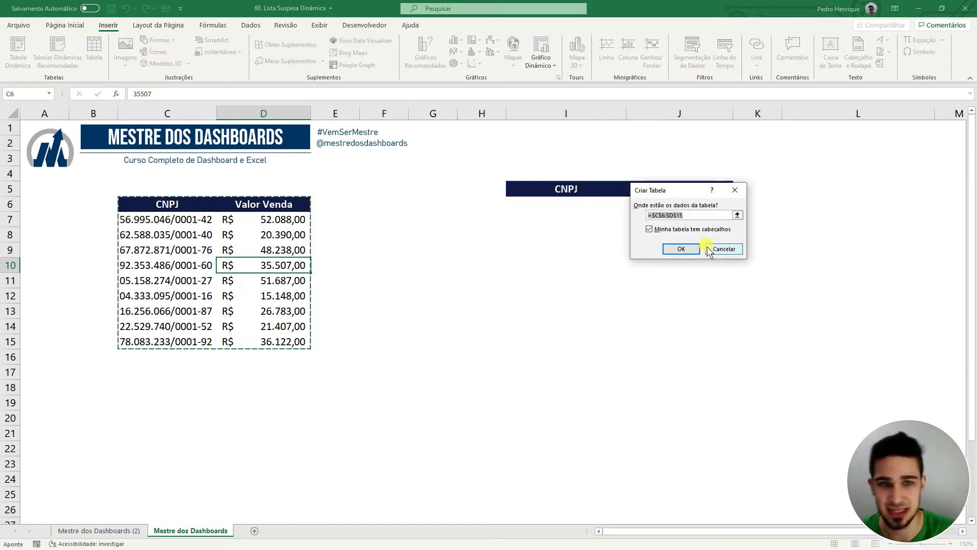
pyautogui.click(681, 250)
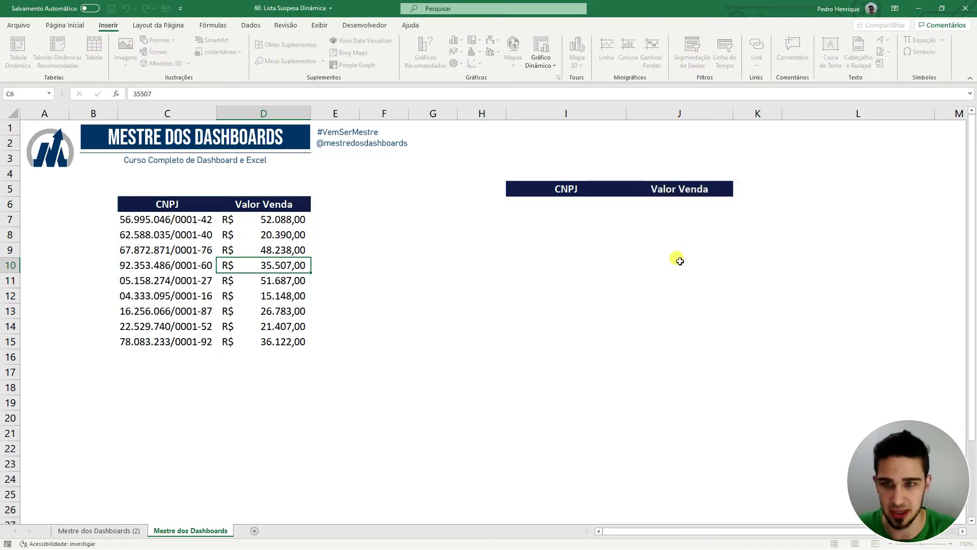
pyautogui.click(622, 305)
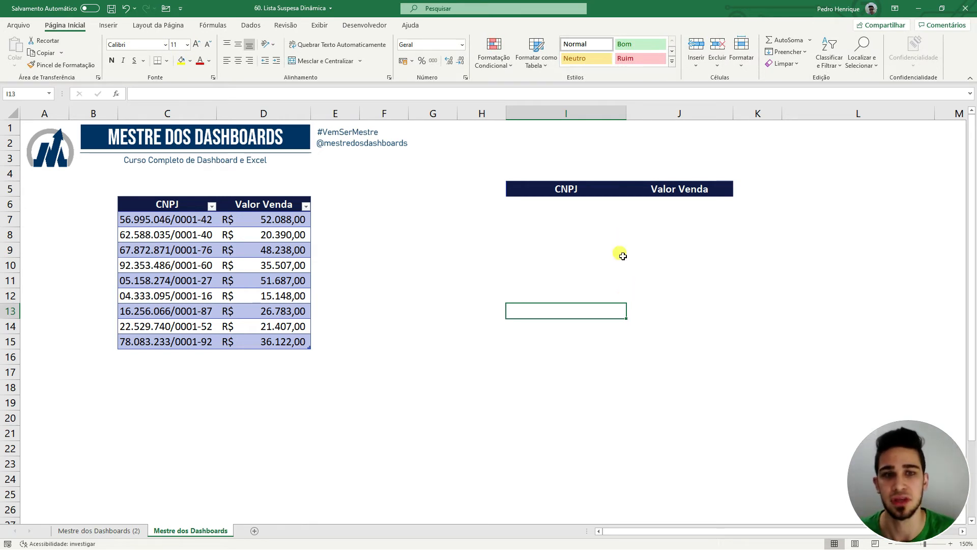
pyautogui.click(592, 209)
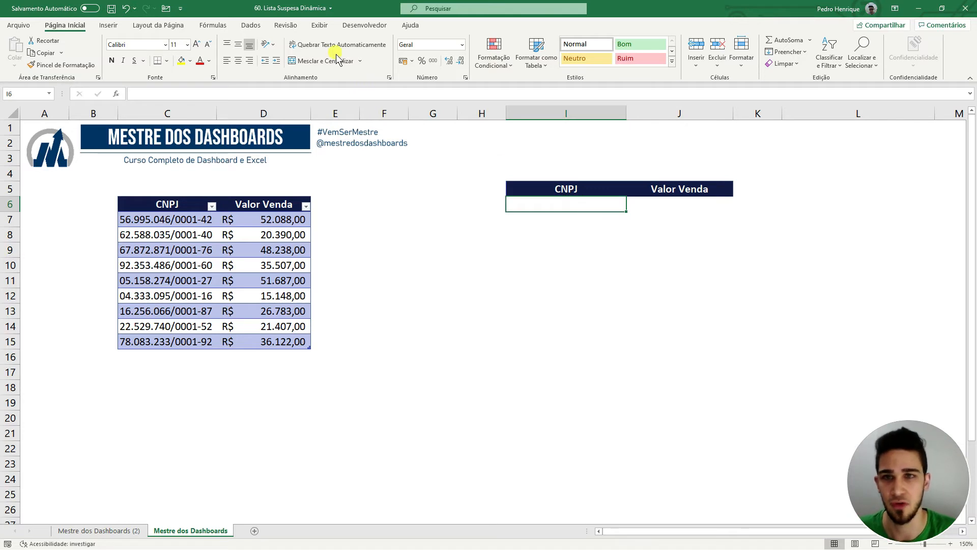
# Give I6 a list data validation whose source is the CNPJ range C7:C15.
pyautogui.click(257, 26)
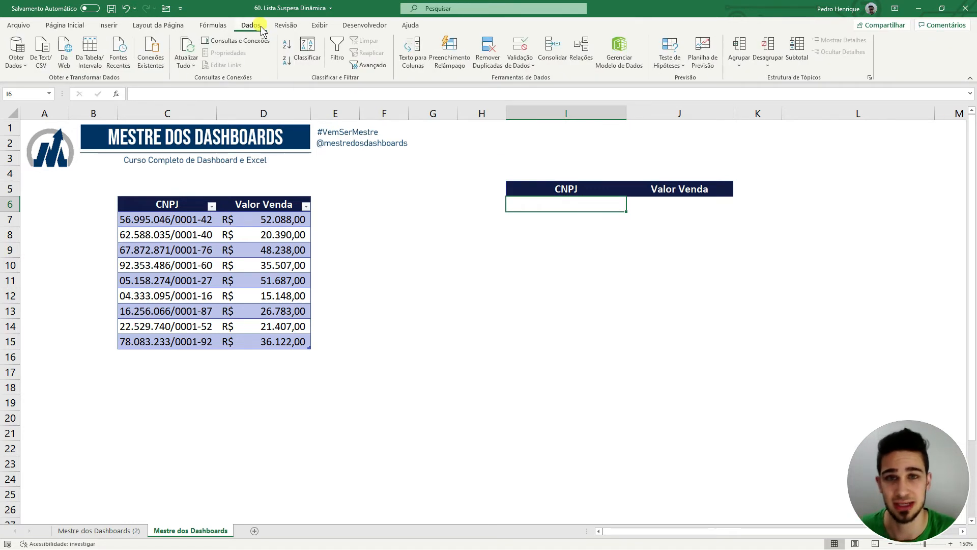
pyautogui.click(524, 48)
pyautogui.click(650, 199)
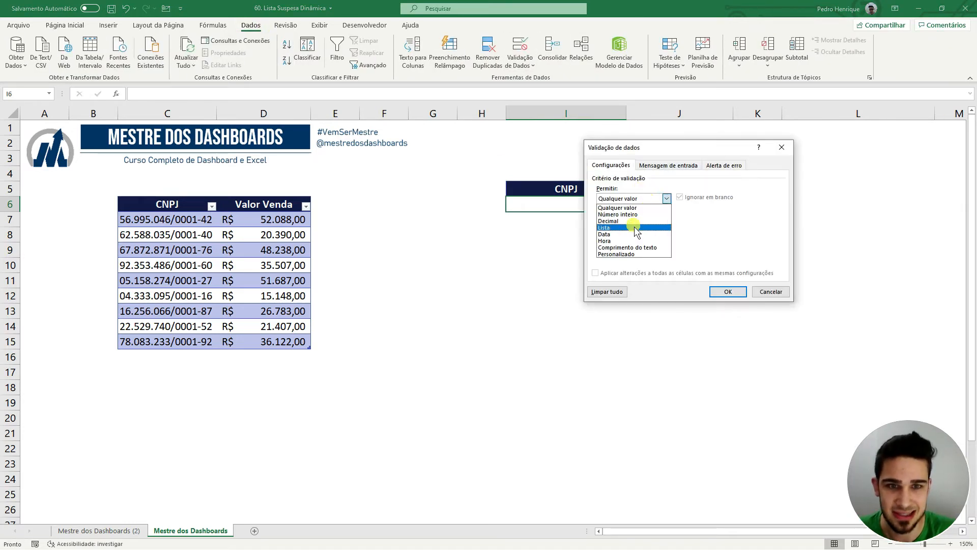
pyautogui.click(636, 228)
pyautogui.click(750, 244)
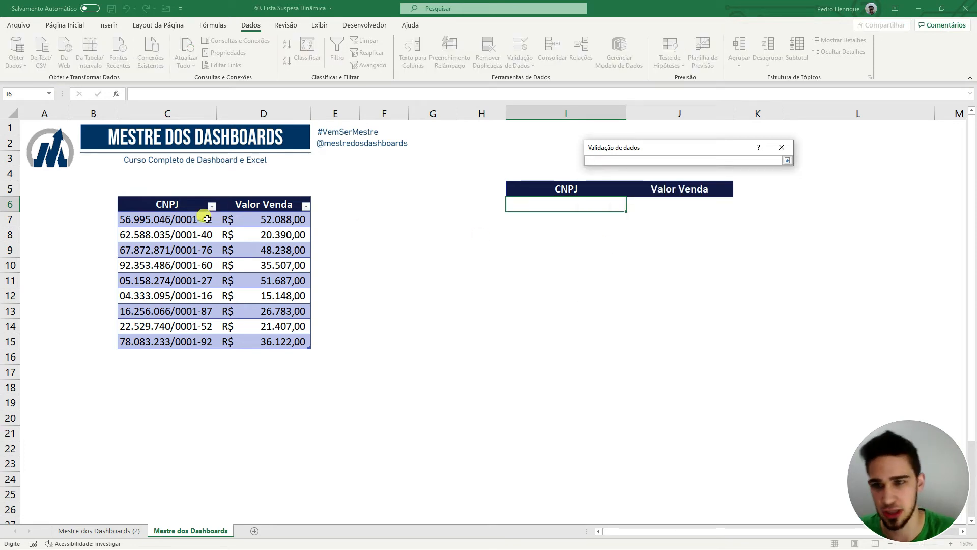
pyautogui.moveTo(207, 218); pyautogui.dragTo(190, 340)
pyautogui.press('Return')
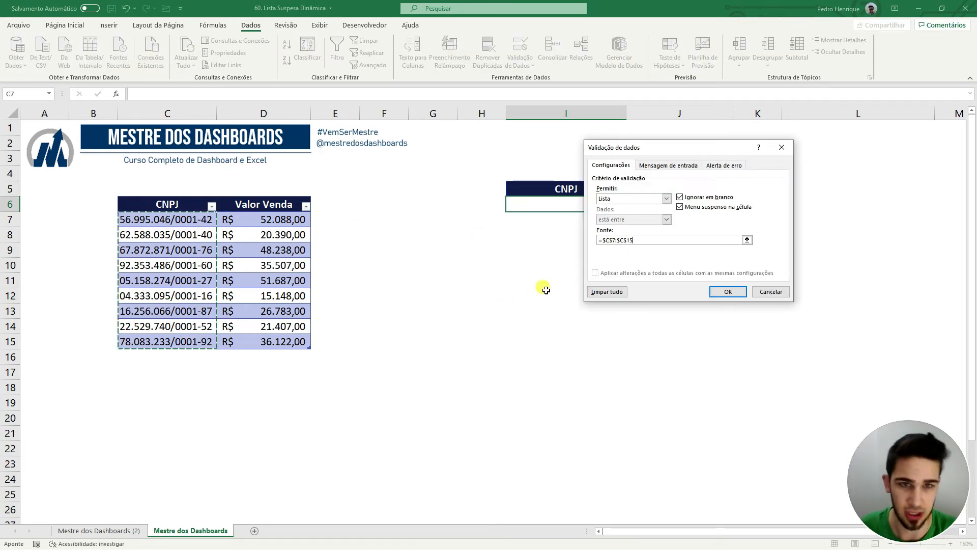
pyautogui.click(725, 291)
pyautogui.click(631, 206)
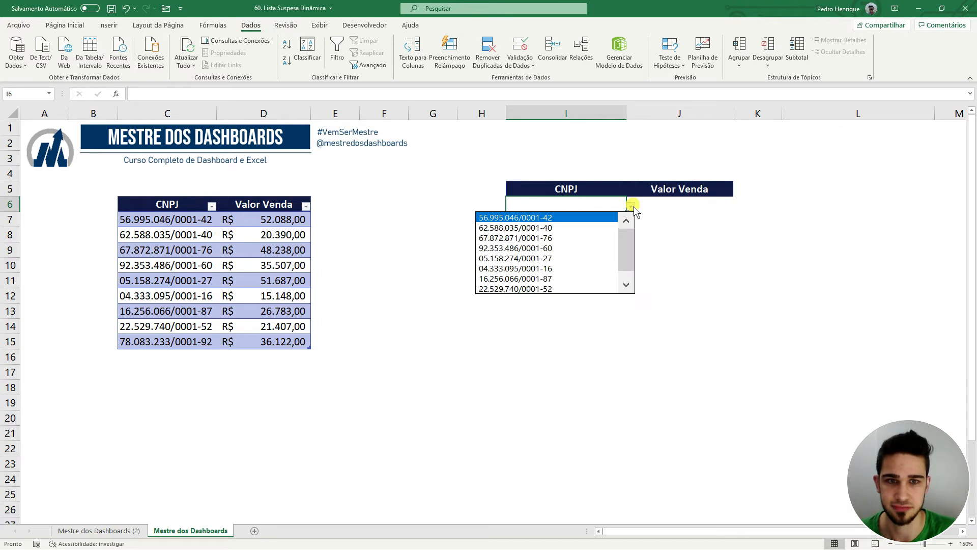
pyautogui.scroll(-1, 631, 252)
pyautogui.click(591, 287)
pyautogui.click(631, 205)
pyautogui.scroll(1, 618, 224)
pyautogui.click(617, 228)
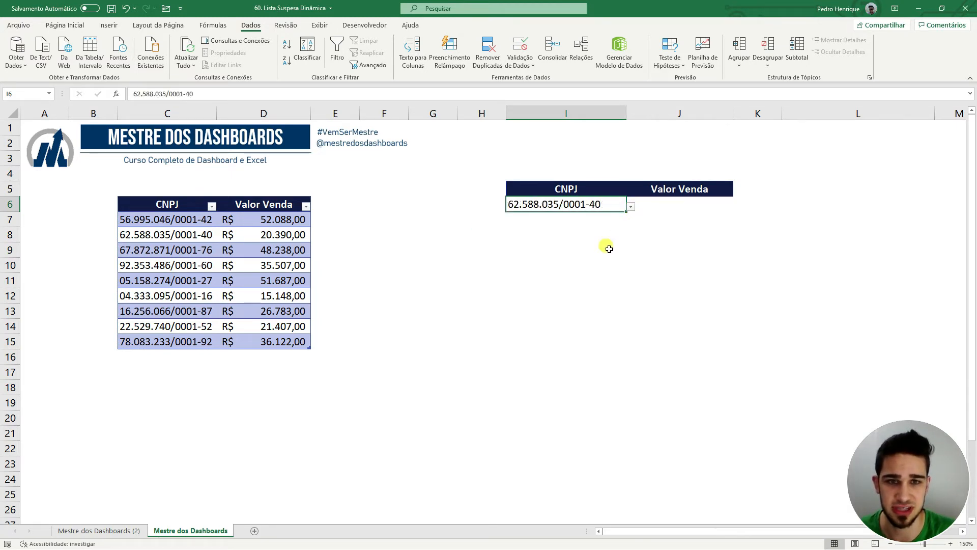
# Add a new table row with CNPJ1 in C16 and a 35000 sale value in D16.
pyautogui.click(189, 359)
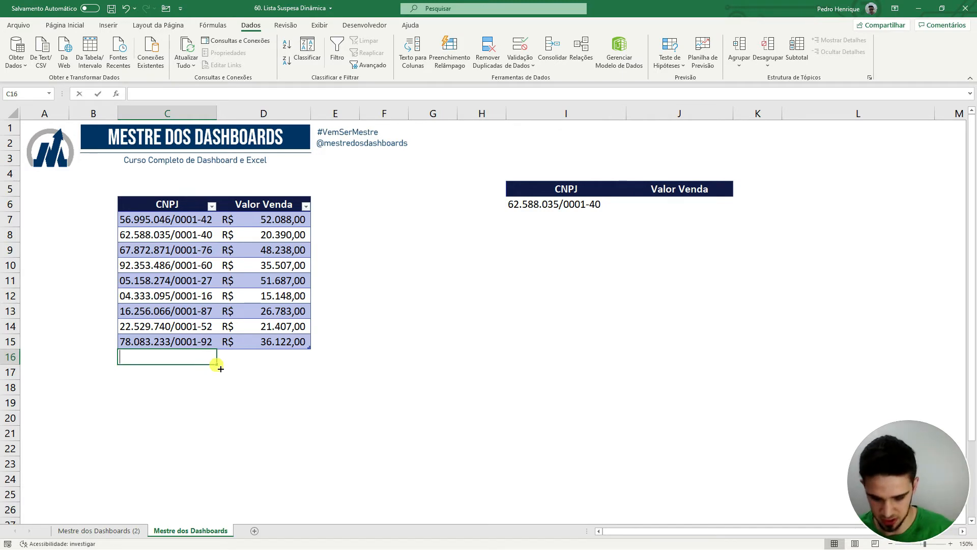
pyautogui.write('CNPJ1')
pyautogui.press('Tab')
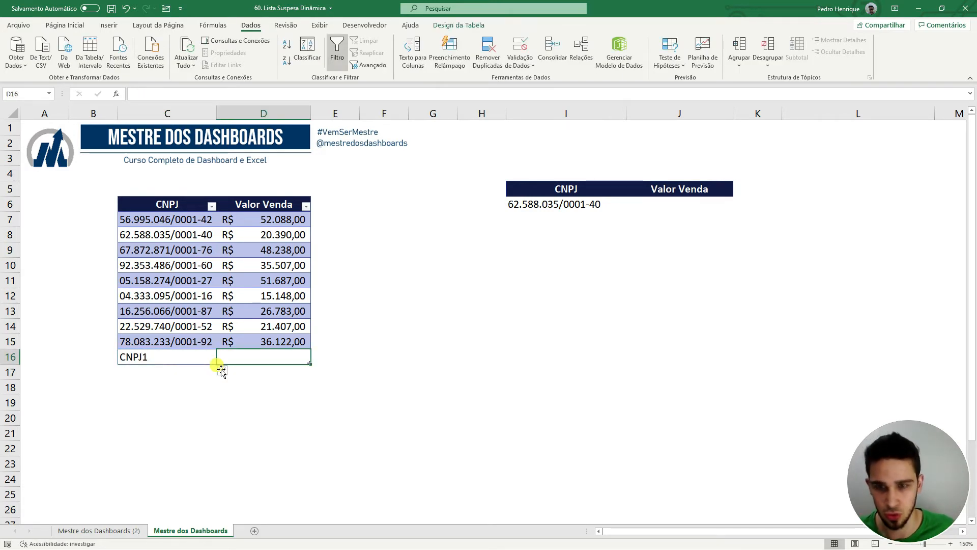
pyautogui.write('35000')
pyautogui.press('Return')
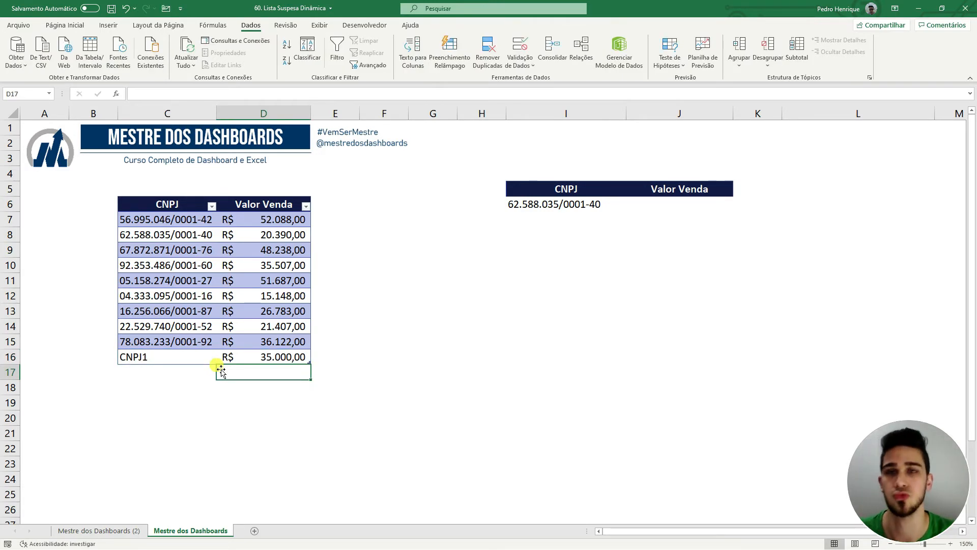
# Check that CNPJ1 now appears in I6's dropdown list, then close it unchanged.
pyautogui.click(574, 205)
pyautogui.click(631, 206)
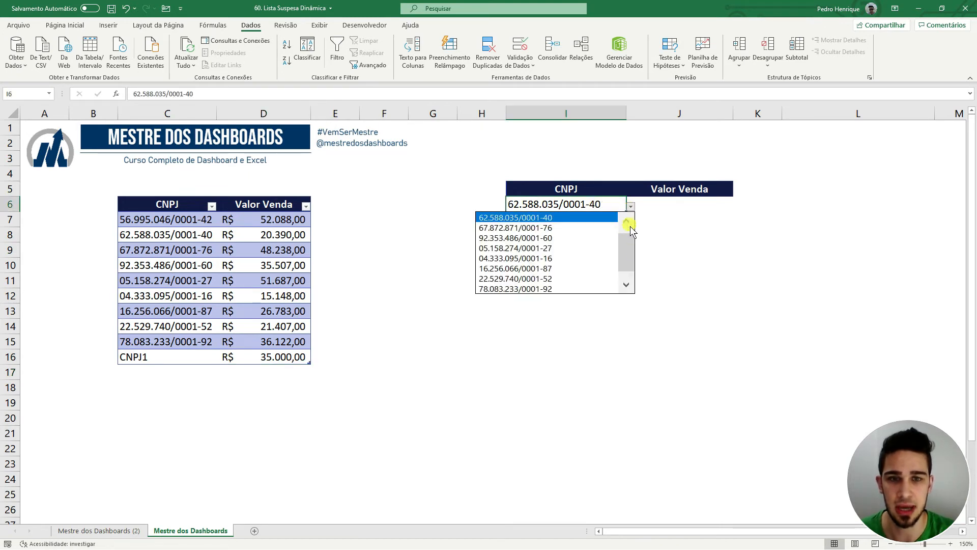
pyautogui.click(631, 255)
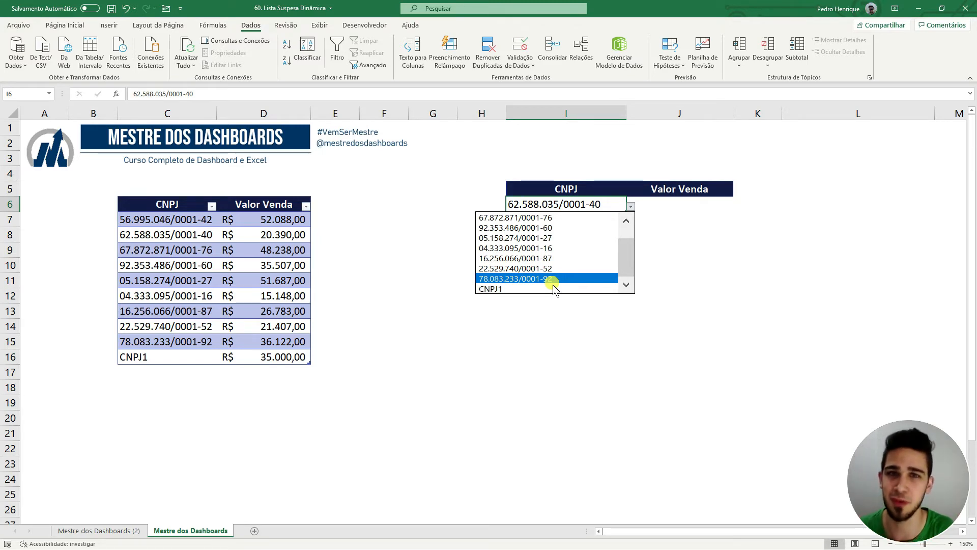
pyautogui.press('Escape')
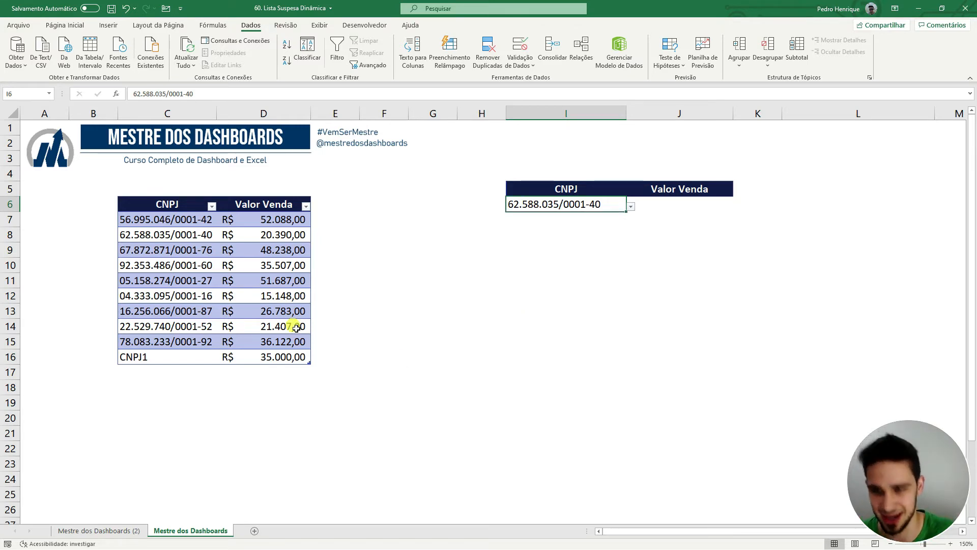
pyautogui.click(213, 281)
pyautogui.hotkey('ctrl', 'c')
pyautogui.click(195, 373)
pyautogui.hotkey('ctrl', 'v')
pyautogui.click(272, 375)
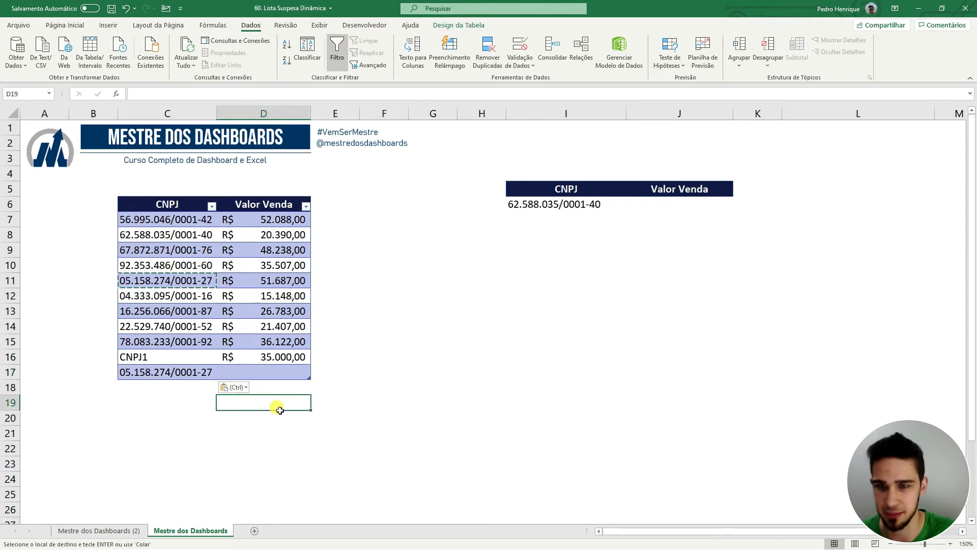
pyautogui.write('50000')
pyautogui.hotkey('ctrl', 'Return')
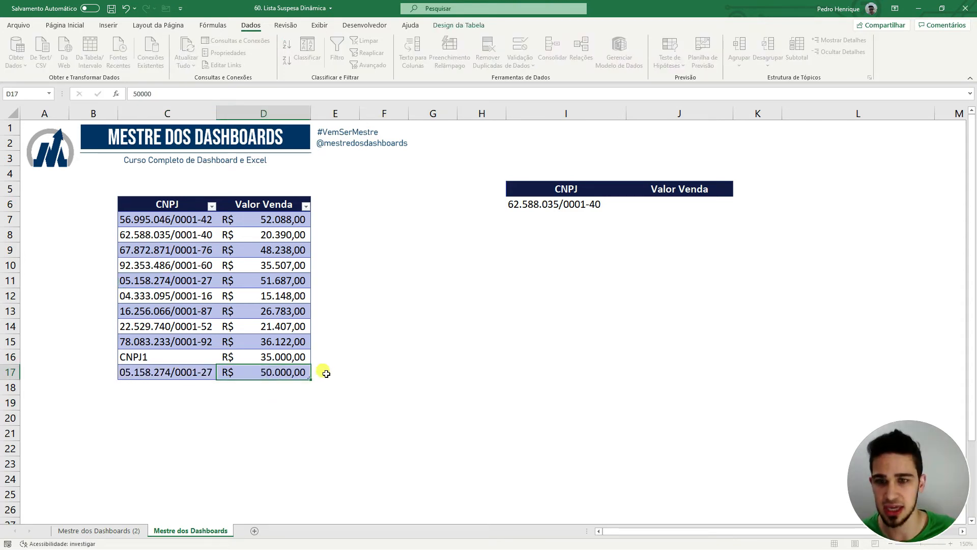
pyautogui.press('Return')
pyautogui.click(567, 206)
pyautogui.click(631, 206)
pyautogui.moveTo(627, 256); pyautogui.dragTo(626, 274)
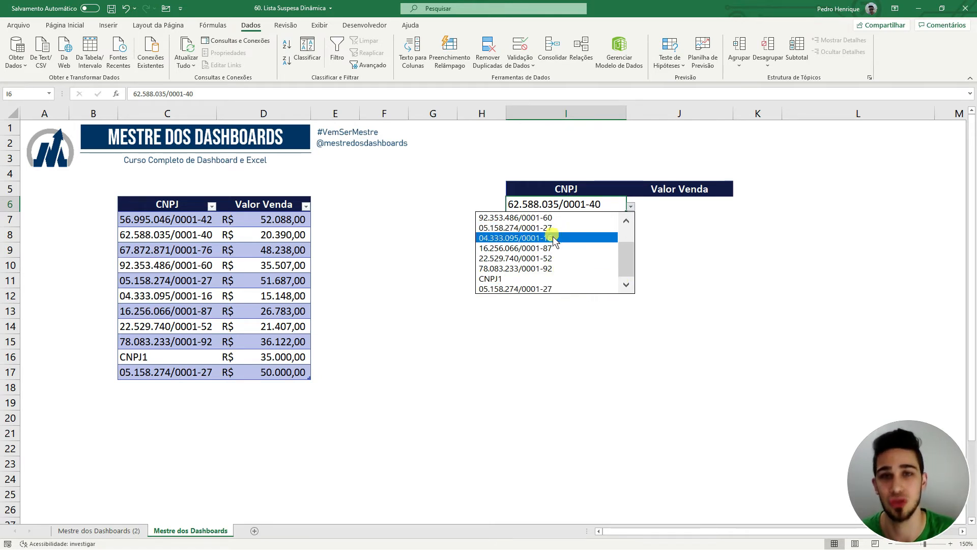
pyautogui.press('Escape')
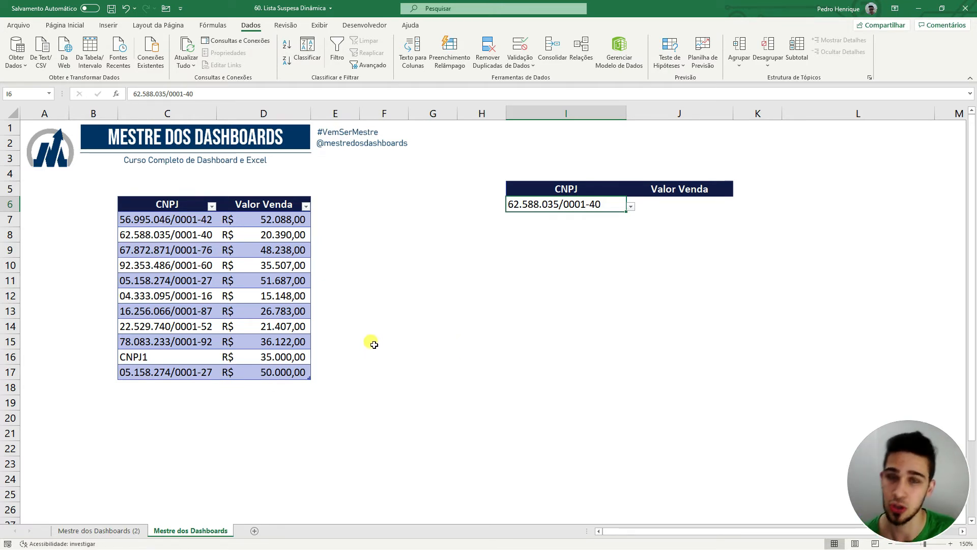
pyautogui.click(519, 44)
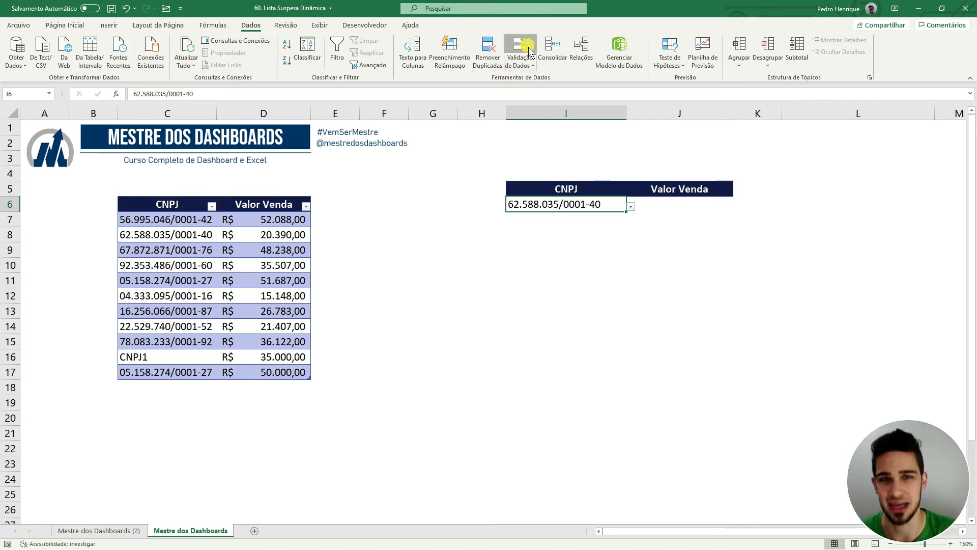
# Remove the dropdown from I6 by clearing all its data validation.
pyautogui.click(607, 291)
pyautogui.click(711, 291)
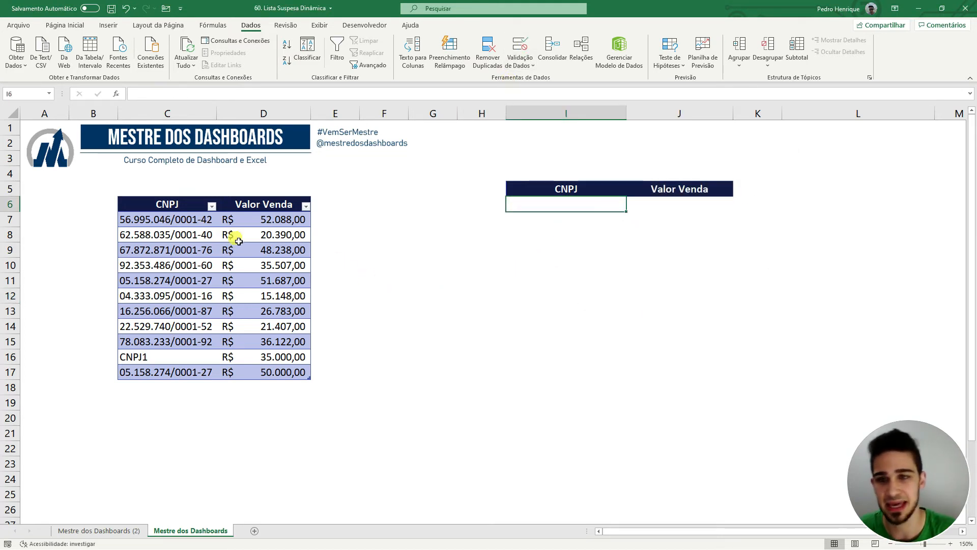
pyautogui.moveTo(196, 218); pyautogui.dragTo(188, 375)
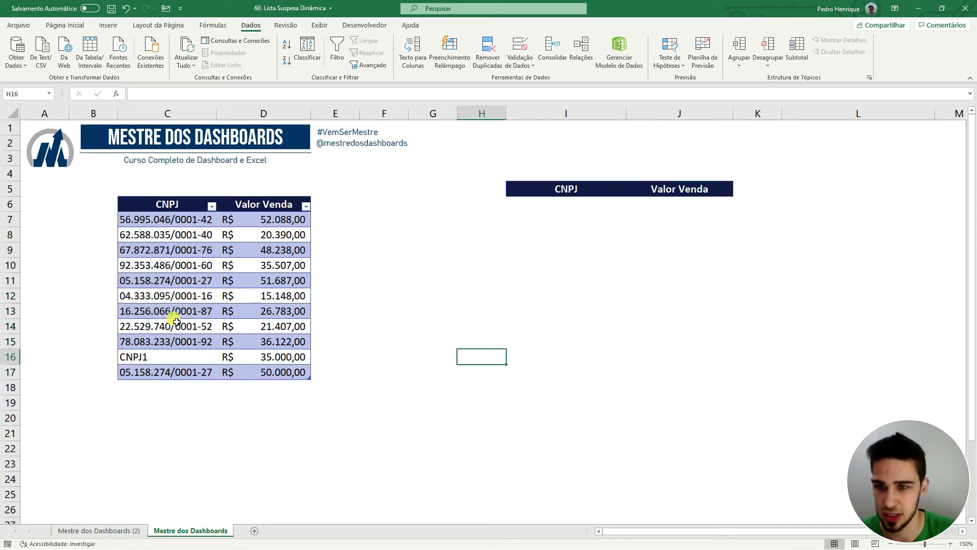
# Fill the duplicate rows C11:D11 and C17:D17 with yellow.
pyautogui.moveTo(192, 280); pyautogui.dragTo(272, 282)
pyautogui.click(83, 25)
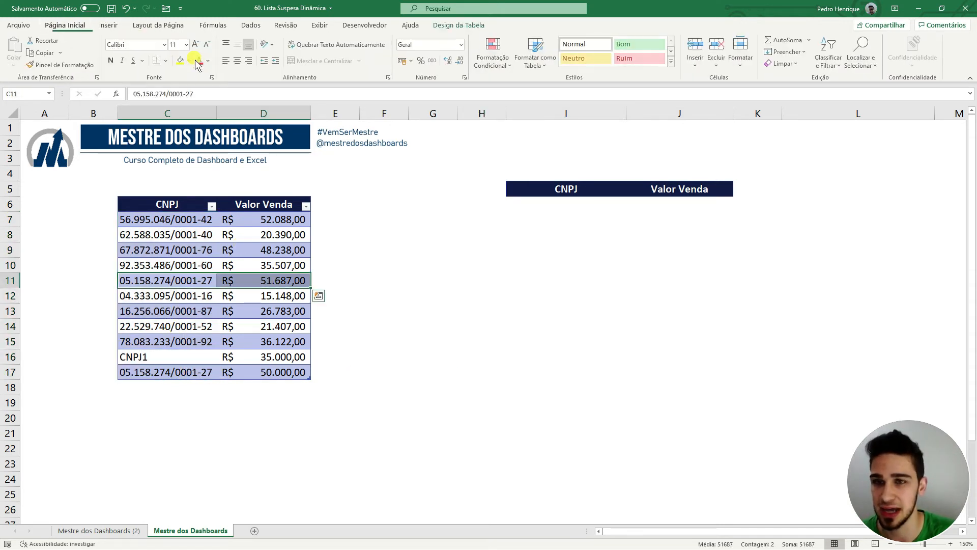
pyautogui.click(182, 61)
pyautogui.moveTo(203, 374); pyautogui.dragTo(274, 373)
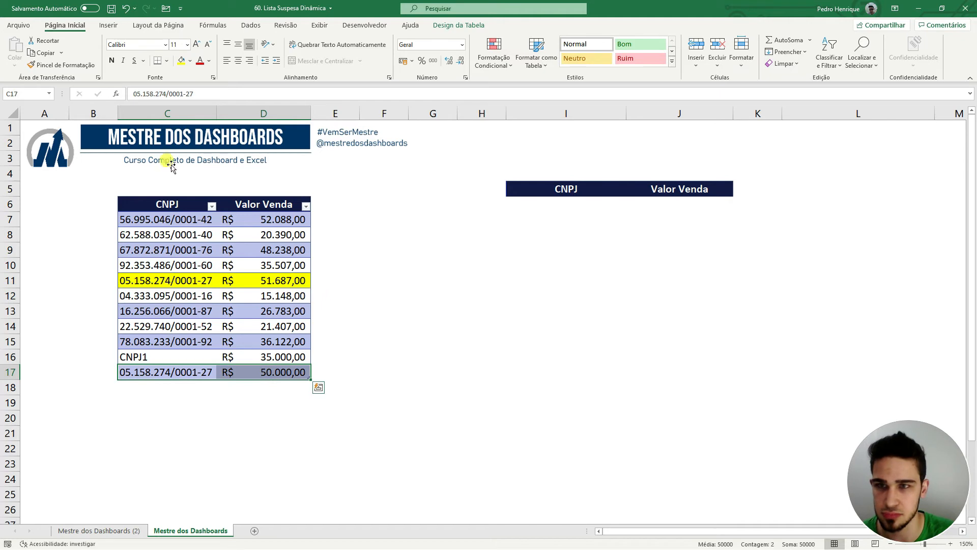
pyautogui.click(181, 61)
pyautogui.click(617, 312)
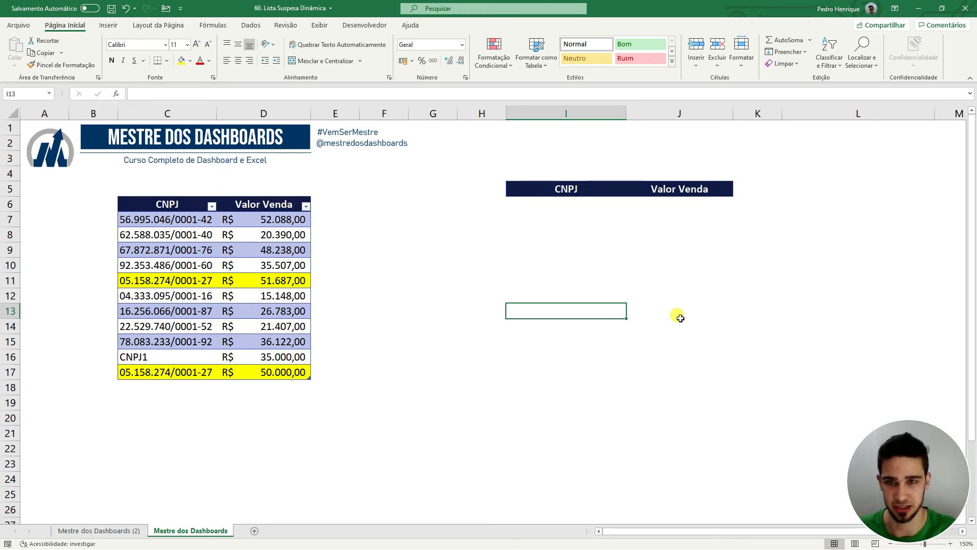
pyautogui.click(386, 209)
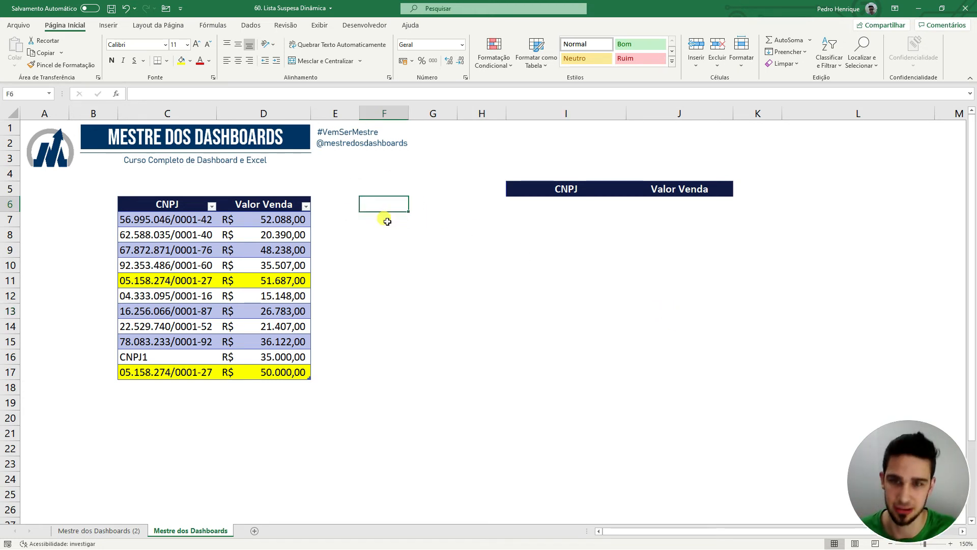
# Enter =ÚNICO(Tabela2[[#Tudo];[CNPJ]]) in F6 so each CNPJ spills down once.
pyautogui.write('=ÚNICO(')
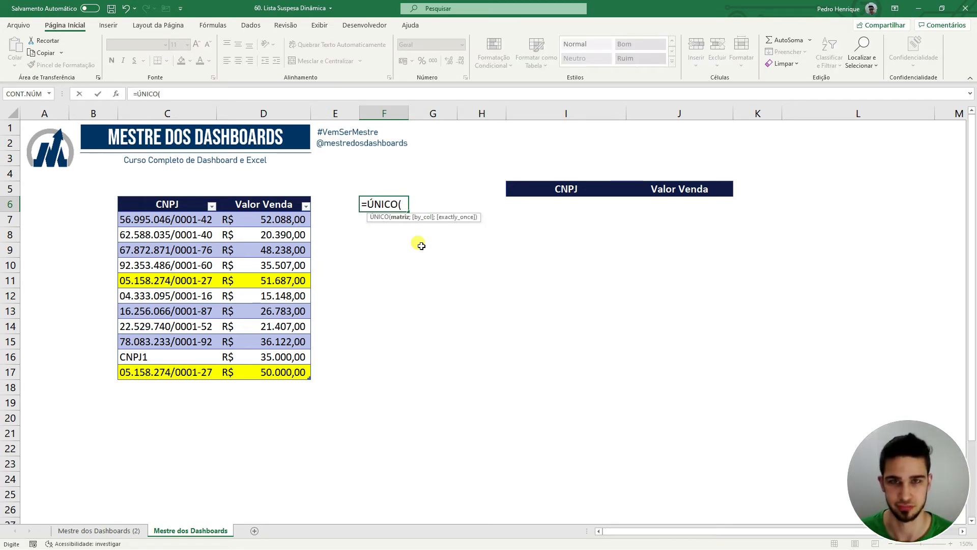
pyautogui.moveTo(192, 203); pyautogui.dragTo(187, 376)
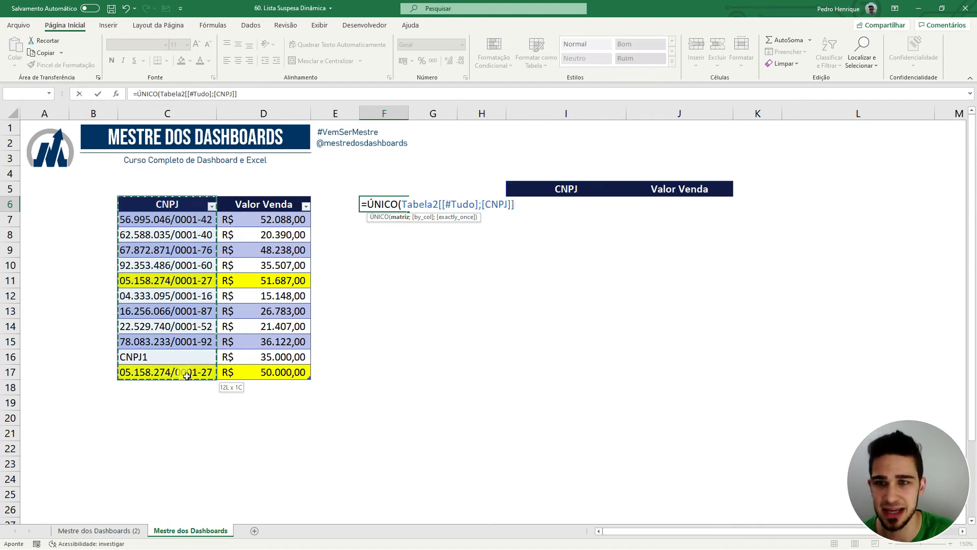
pyautogui.press('Return')
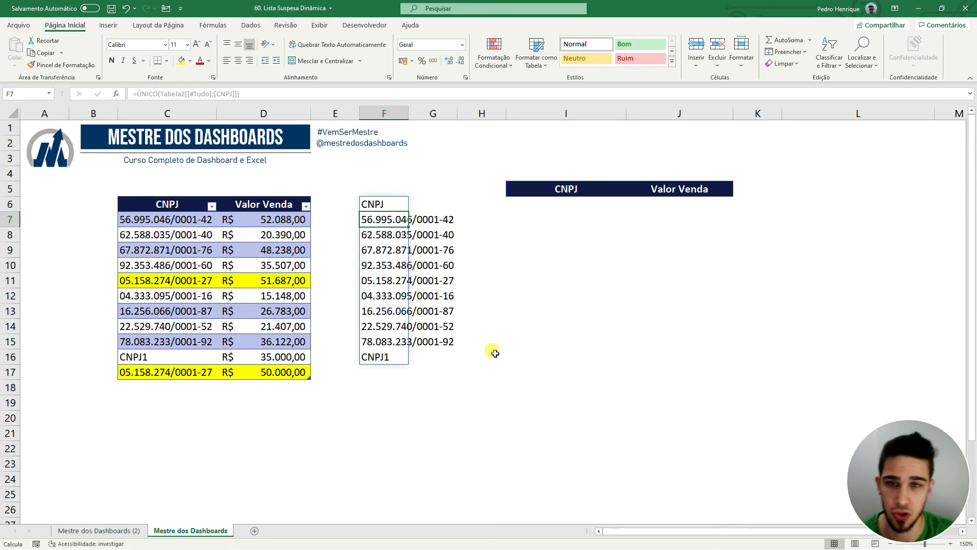
pyautogui.click(510, 357)
pyautogui.click(400, 206)
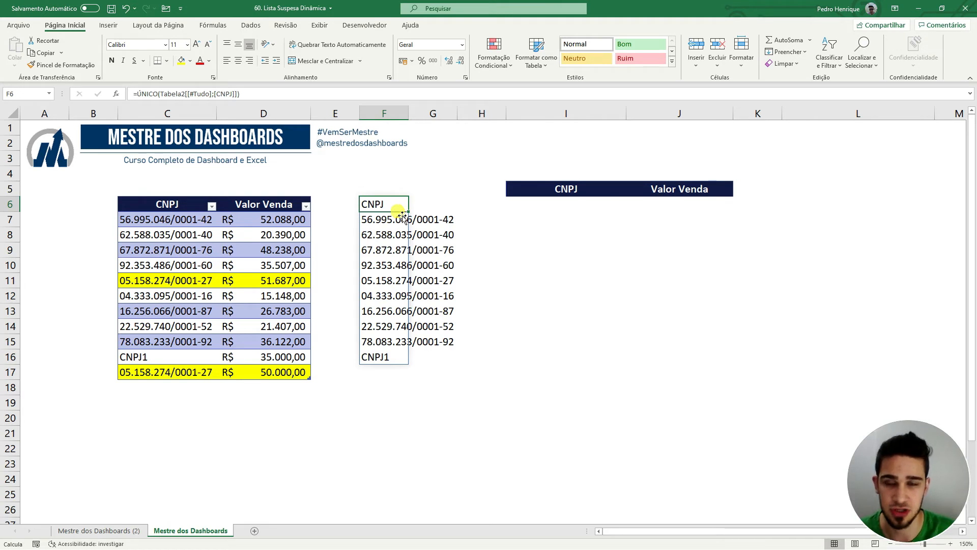
# Compare the duplicate rows 11 and 17 with the spilled unique list and widen column F.
pyautogui.moveTo(162, 204); pyautogui.dragTo(183, 374)
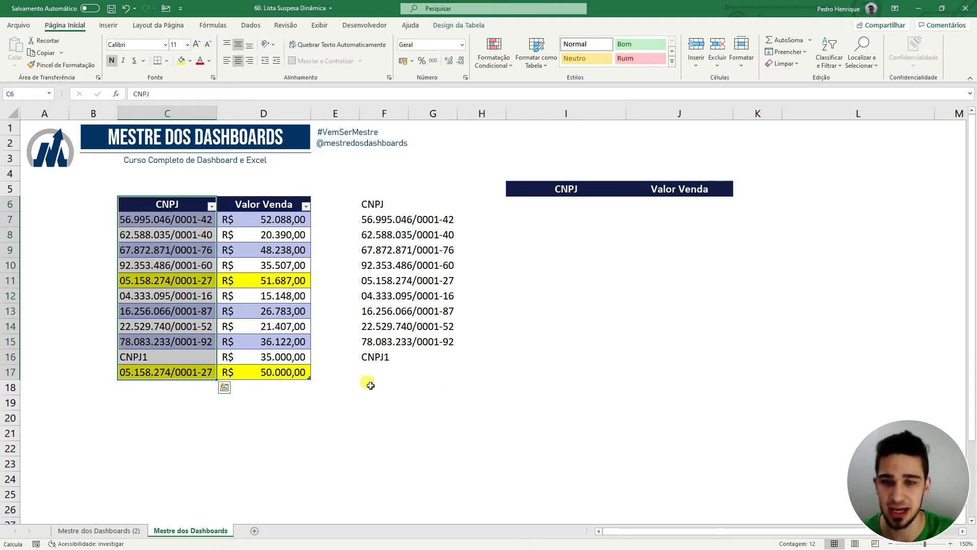
pyautogui.click(482, 384)
pyautogui.moveTo(216, 281); pyautogui.dragTo(271, 283)
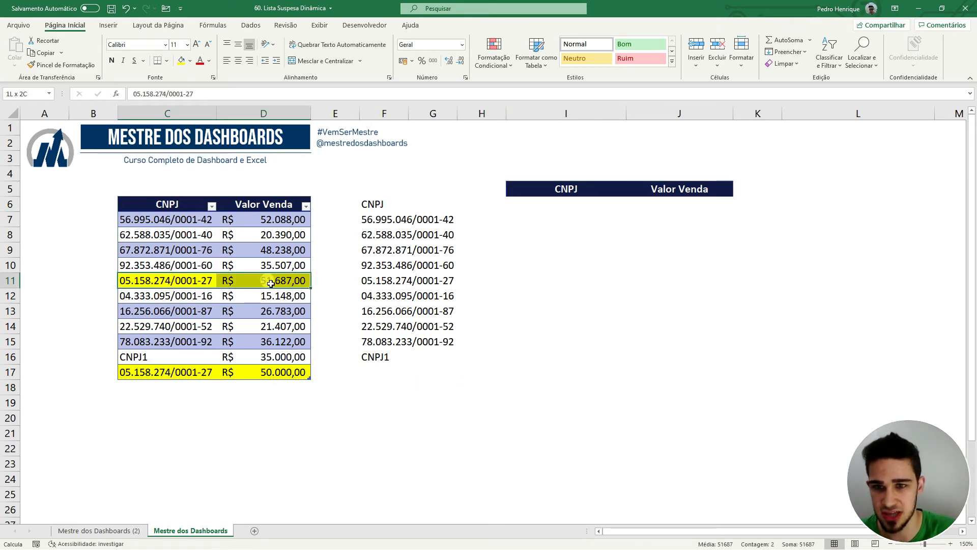
pyautogui.click(284, 373)
pyautogui.click(375, 281)
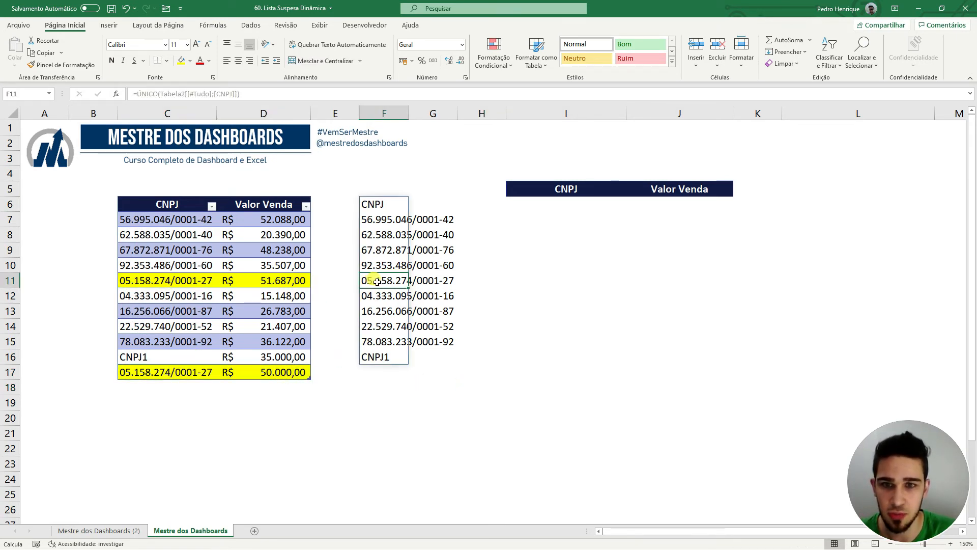
pyautogui.click(568, 313)
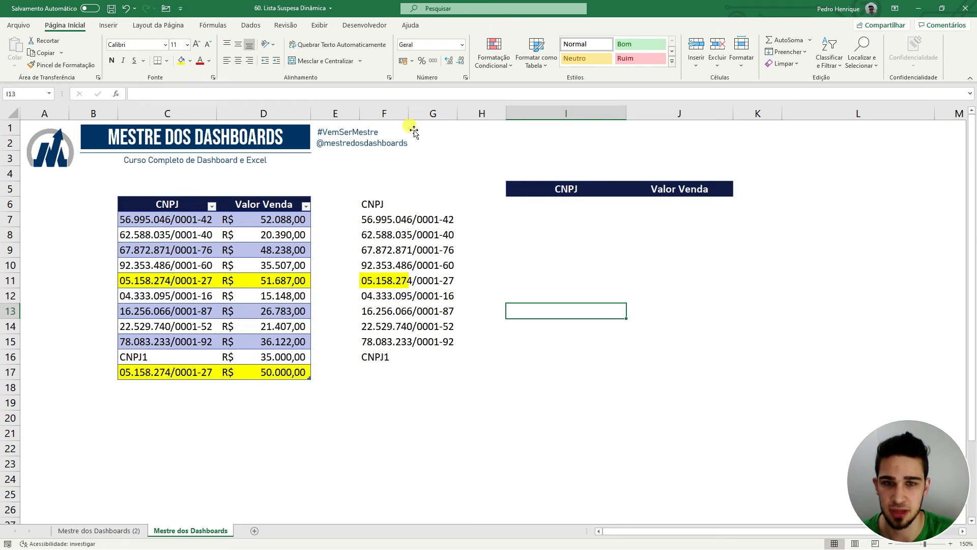
pyautogui.doubleClick(409, 114)
pyautogui.click(448, 282)
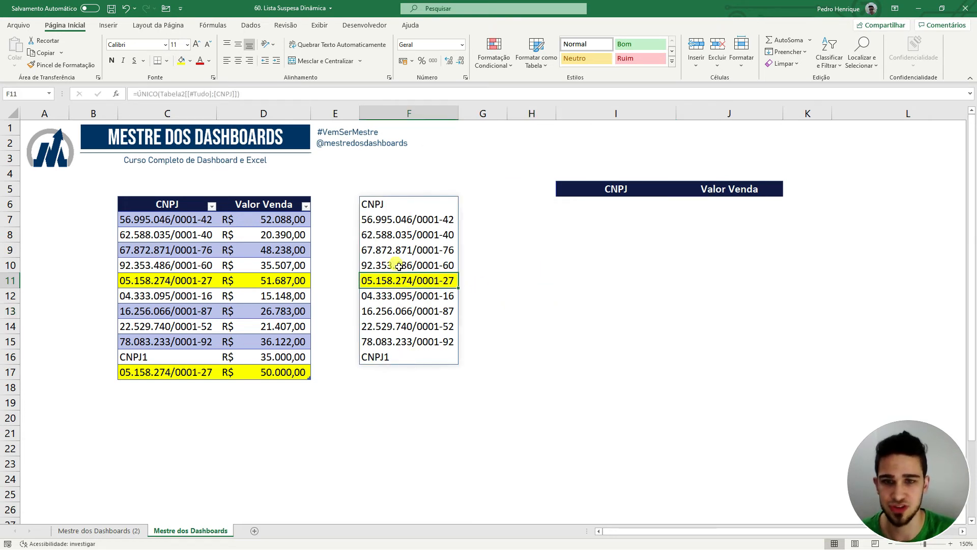
pyautogui.moveTo(403, 203); pyautogui.dragTo(387, 359)
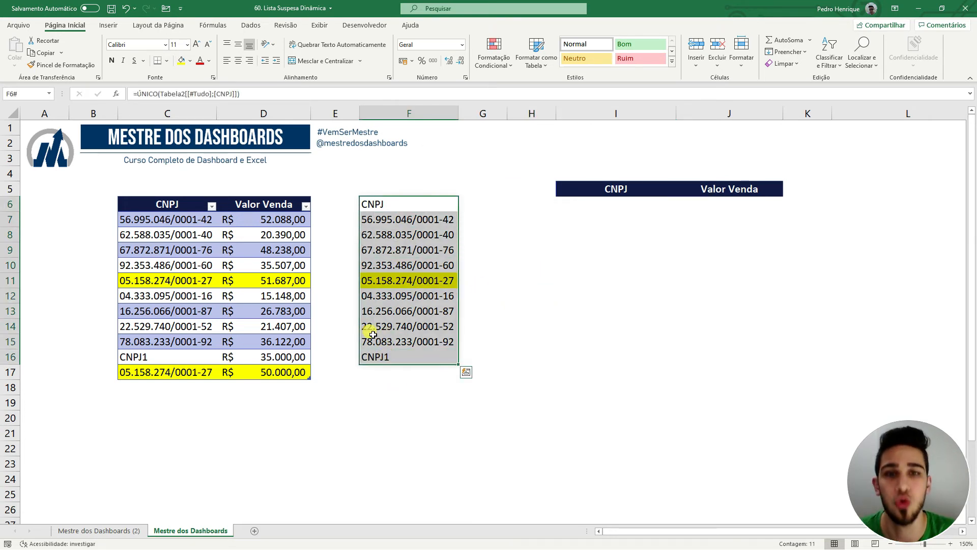
pyautogui.click(546, 328)
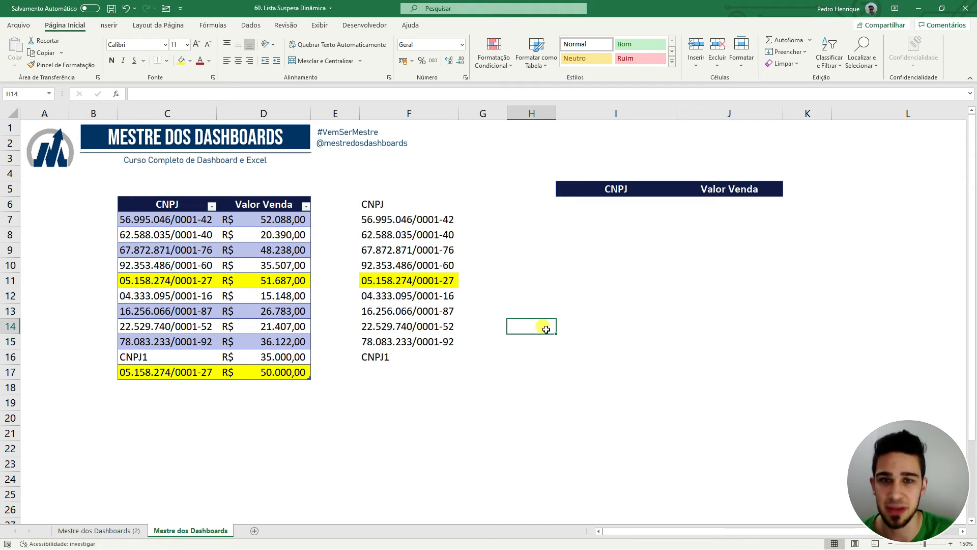
# Copy F10's formatting onto F11 to drop its yellow fill, then autofit column F.
pyautogui.hotkey('ctrl', 'z')
pyautogui.click(394, 267)
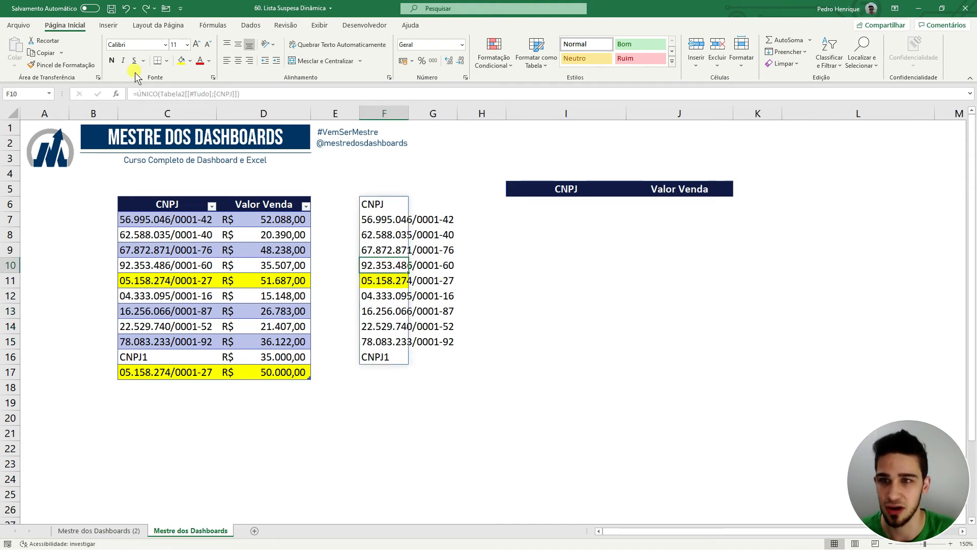
pyautogui.click(63, 63)
pyautogui.click(385, 280)
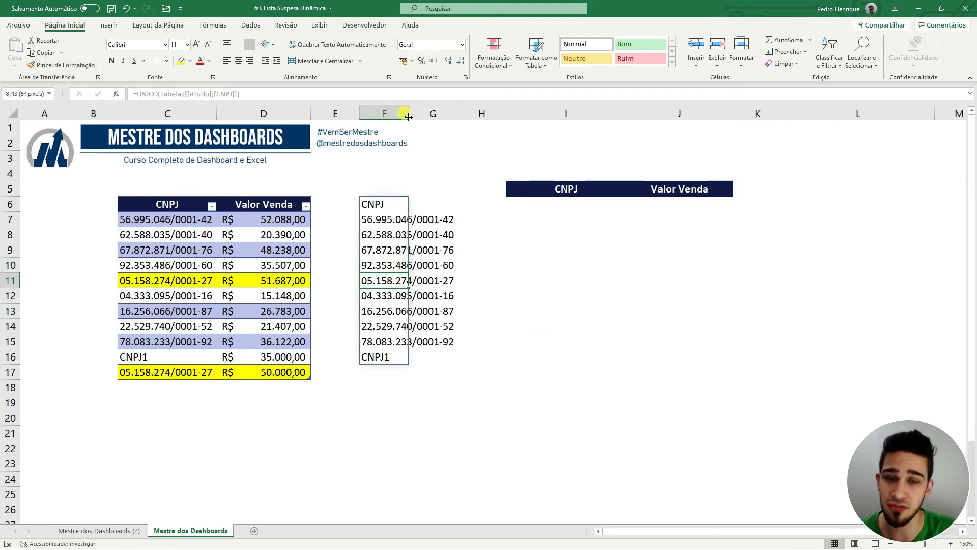
pyautogui.doubleClick(408, 113)
pyautogui.click(411, 114)
pyautogui.click(599, 295)
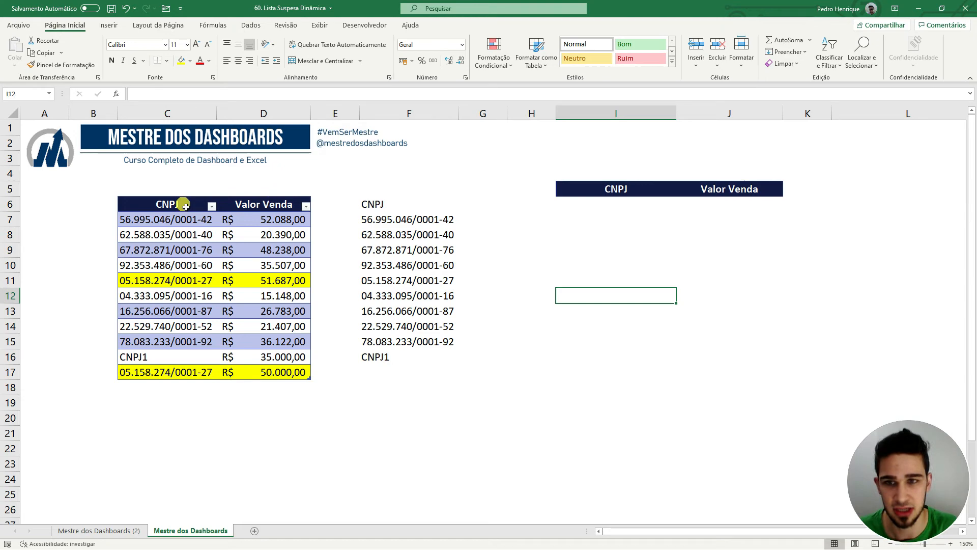
pyautogui.moveTo(171, 219); pyautogui.dragTo(172, 371)
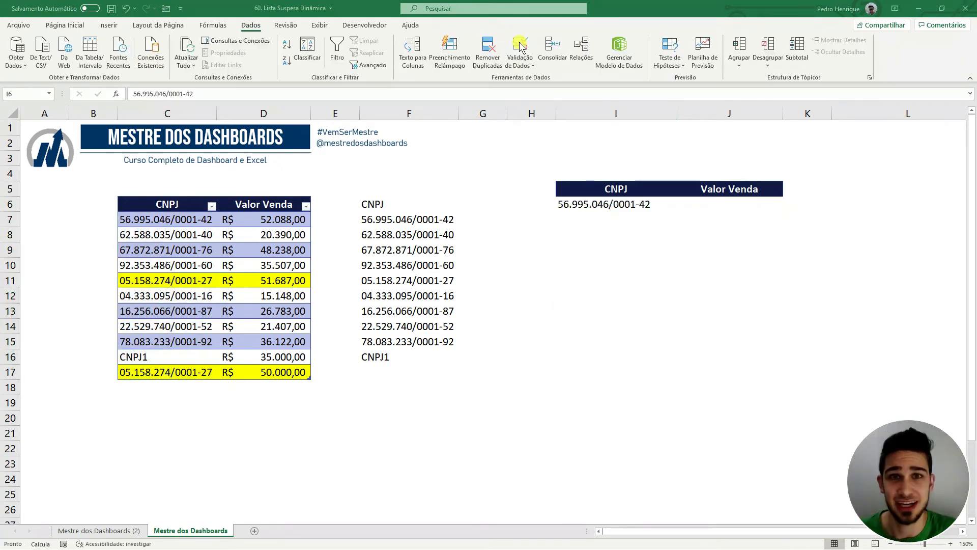
# Set I6's data validation to Lista with source =$F6#, the spilled CNPJ range.
pyautogui.click(613, 203)
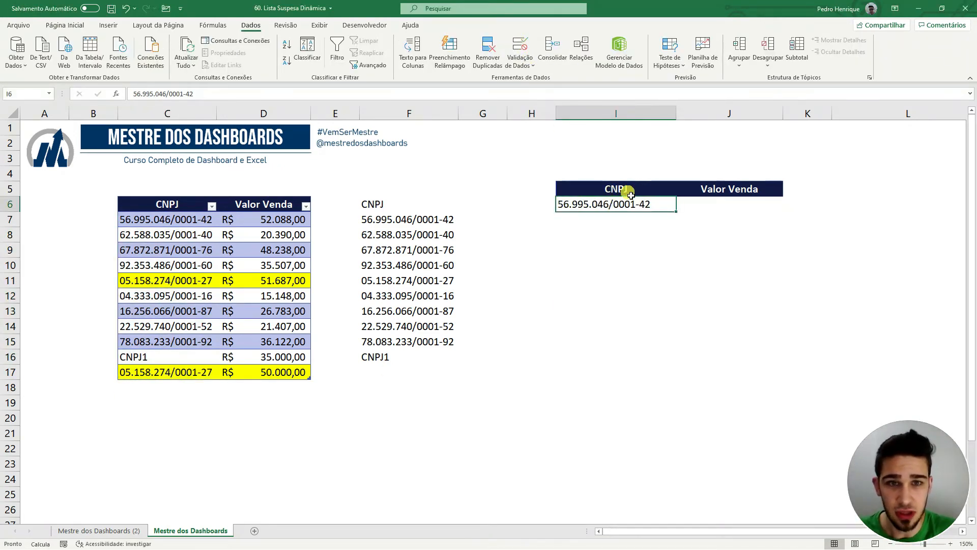
pyautogui.click(520, 46)
pyautogui.click(643, 198)
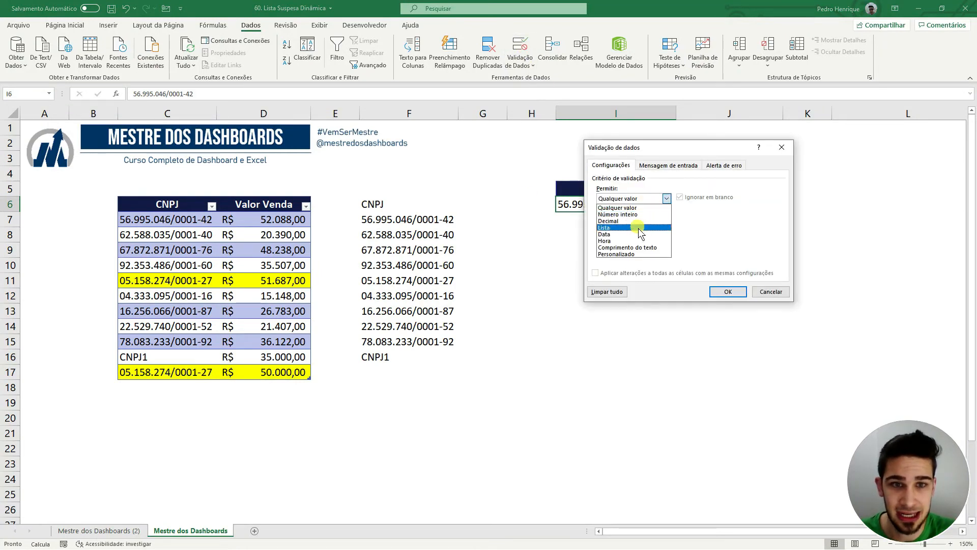
pyautogui.click(631, 227)
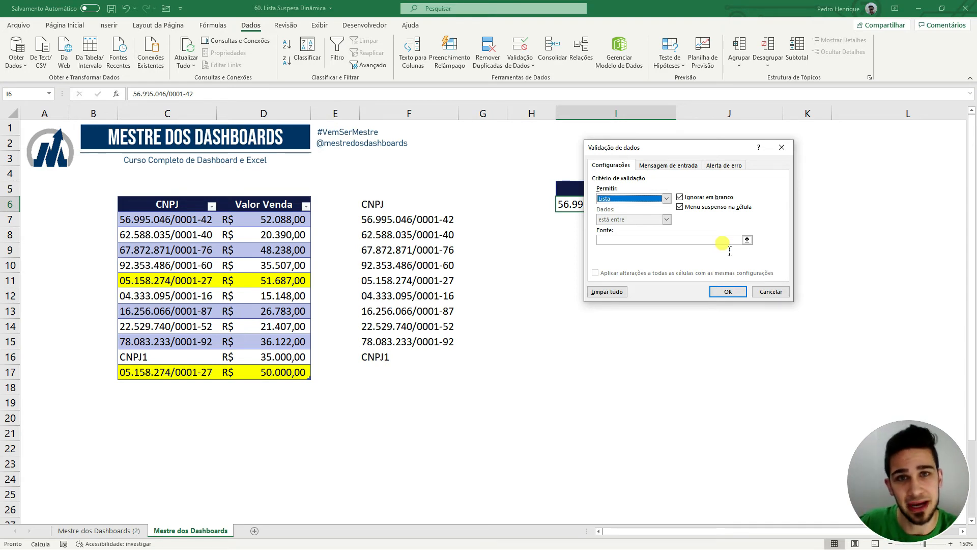
pyautogui.click(672, 240)
pyautogui.click(412, 204)
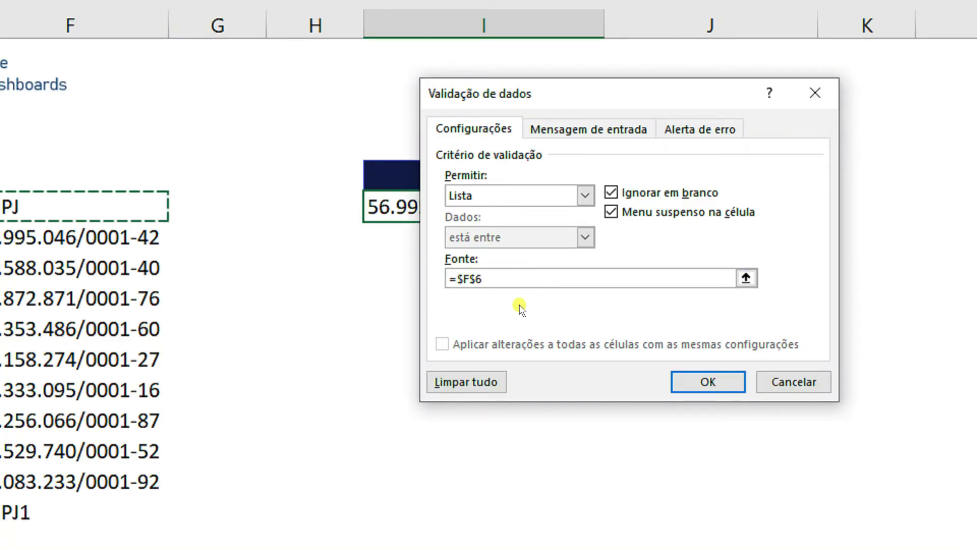
pyautogui.click(476, 278)
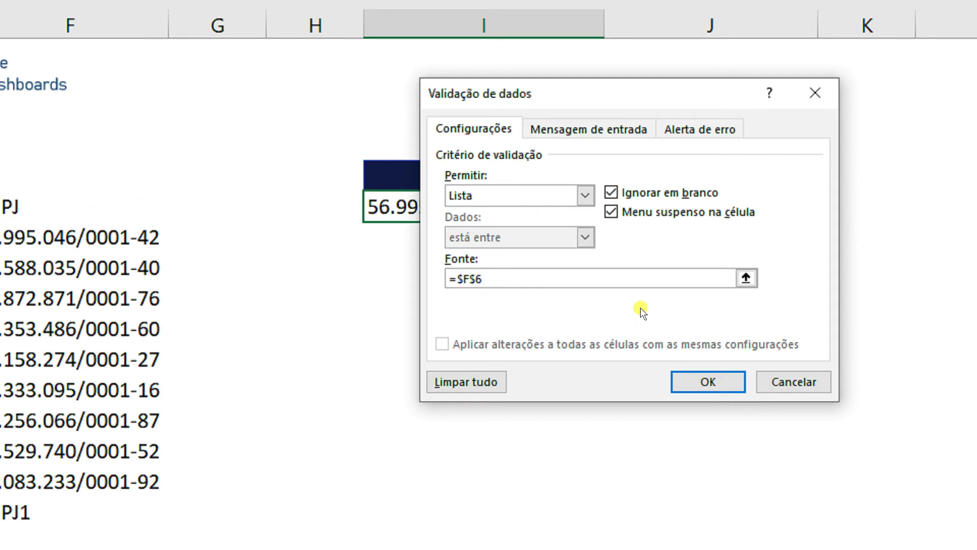
pyautogui.press('BackSpace')
pyautogui.click(505, 274)
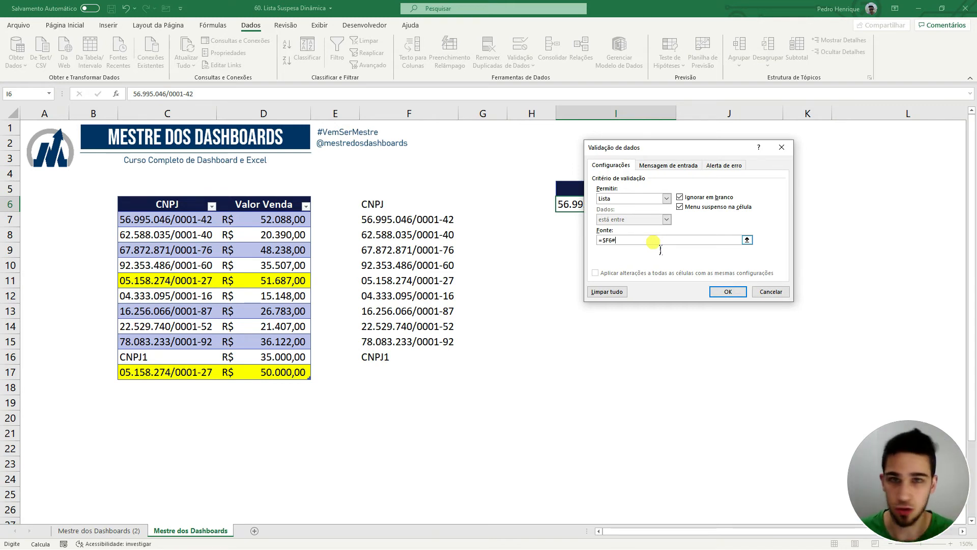
pyautogui.click(726, 291)
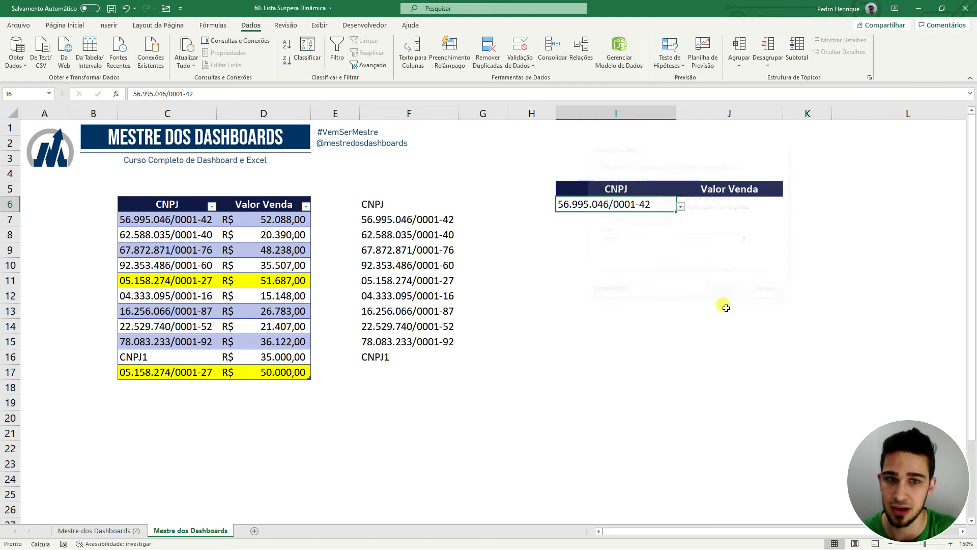
# Review I6's dropdown choices and the existing ÚNICO formula in F6.
pyautogui.click(682, 207)
pyautogui.moveTo(680, 249); pyautogui.dragTo(682, 213)
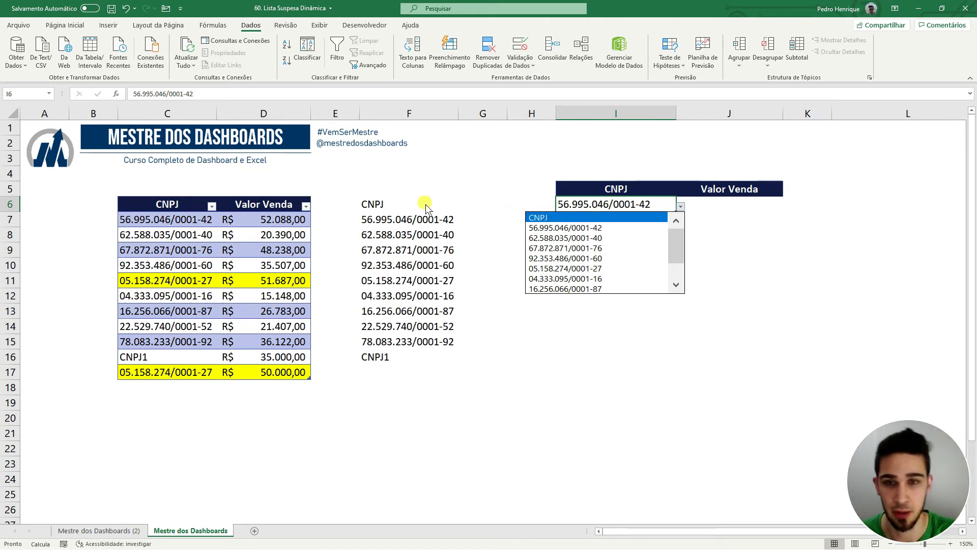
pyautogui.click(406, 203)
pyautogui.doubleClick(405, 204)
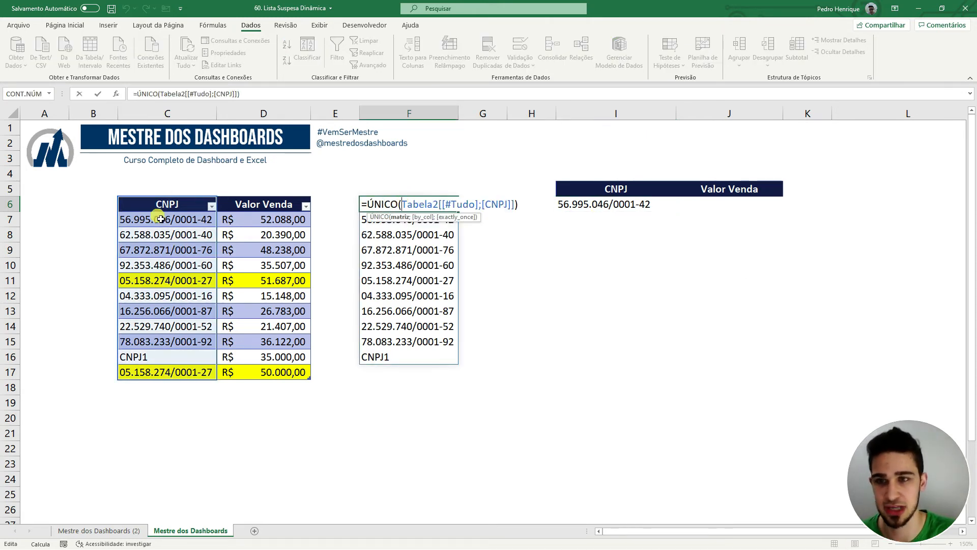
pyautogui.press('Escape')
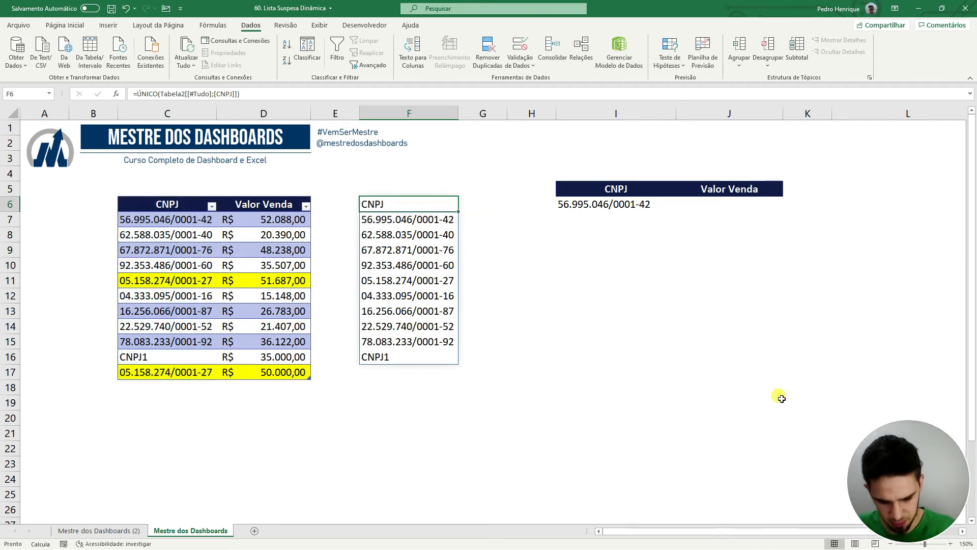
# Rewrite F6 as =ÚNICO(Tabela2[CNPJ]), referencing only CNPJ values without the header.
pyautogui.write('=ÚN')
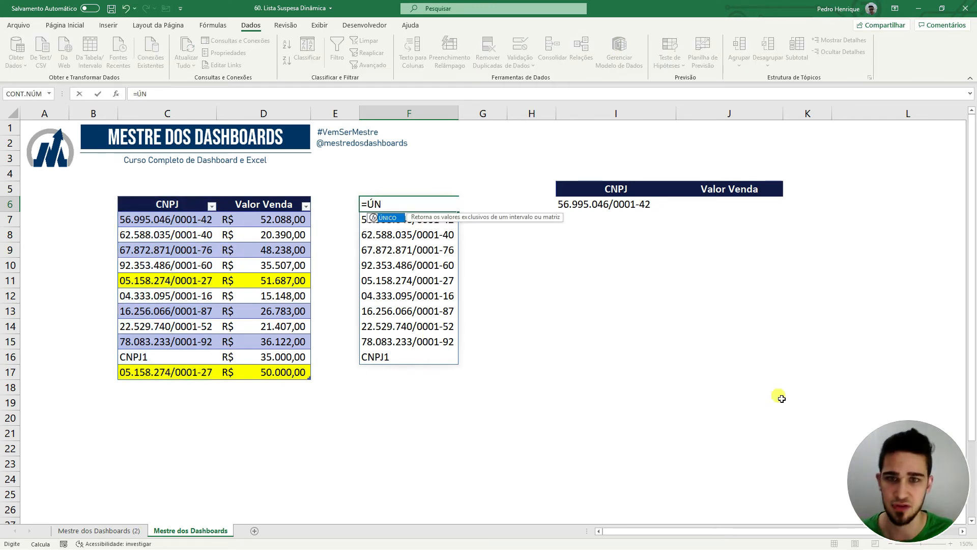
pyautogui.press('Tab')
pyautogui.moveTo(183, 221); pyautogui.dragTo(188, 369)
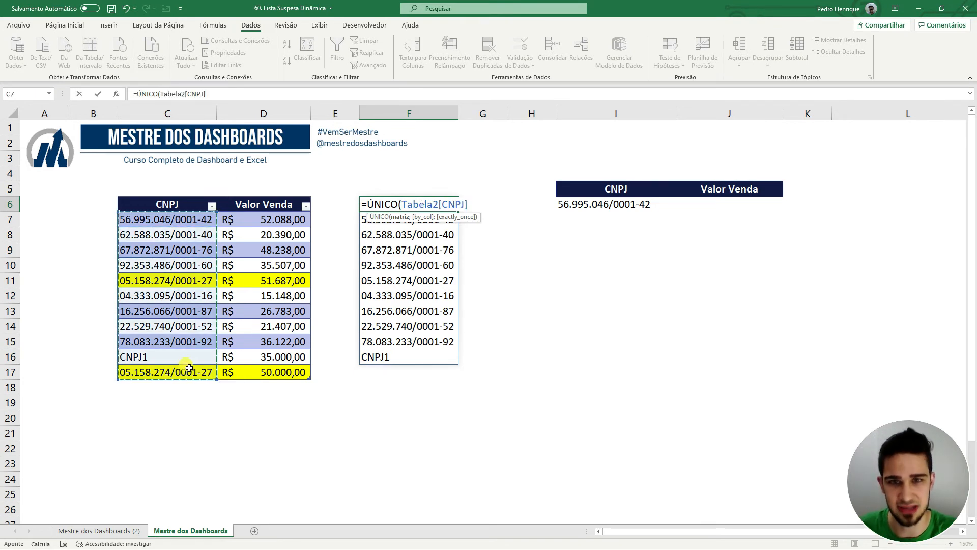
pyautogui.press('Return')
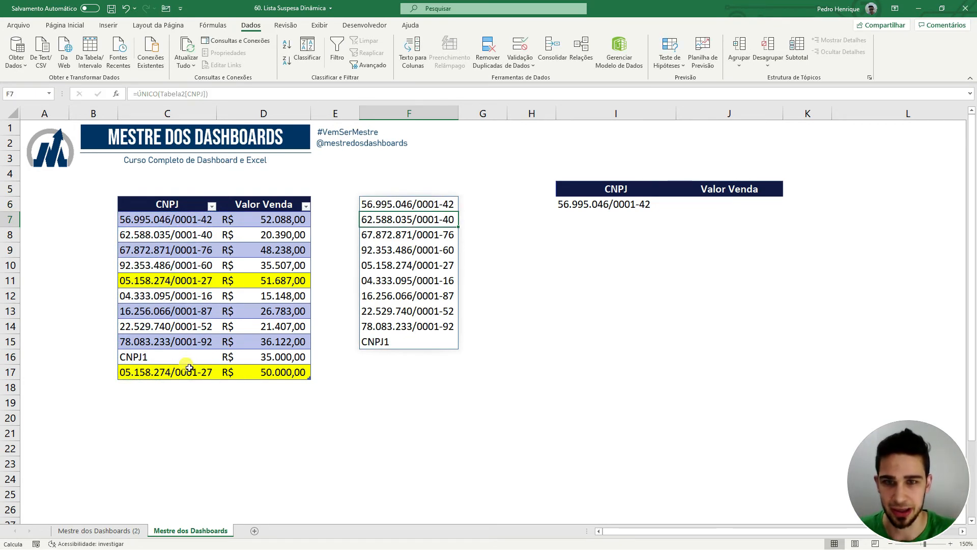
pyautogui.click(574, 362)
pyautogui.moveTo(425, 206); pyautogui.dragTo(426, 342)
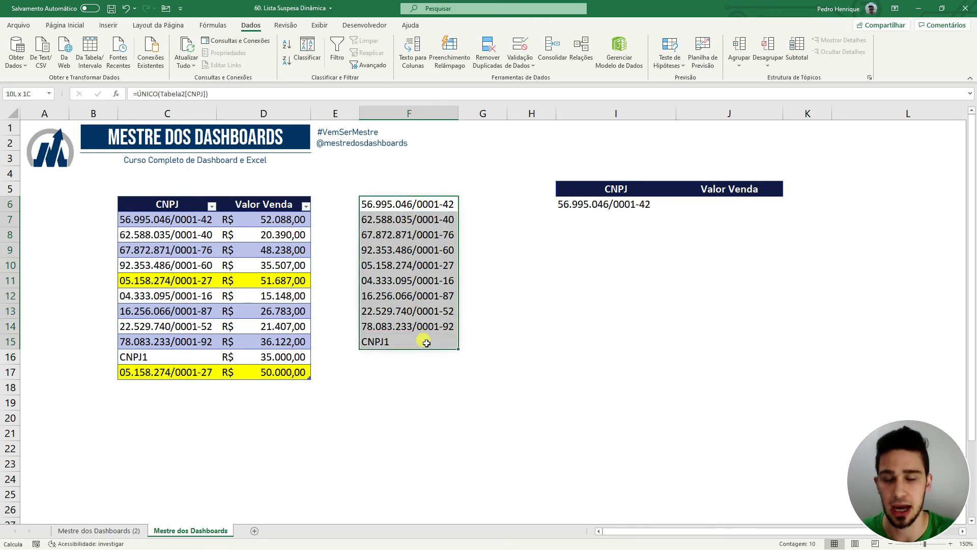
pyautogui.click(600, 328)
# Confirm I6's dropdown no longer shows the CNPJ header, and highlight duplicate rows 11 and 17.
pyautogui.click(656, 200)
pyautogui.click(681, 207)
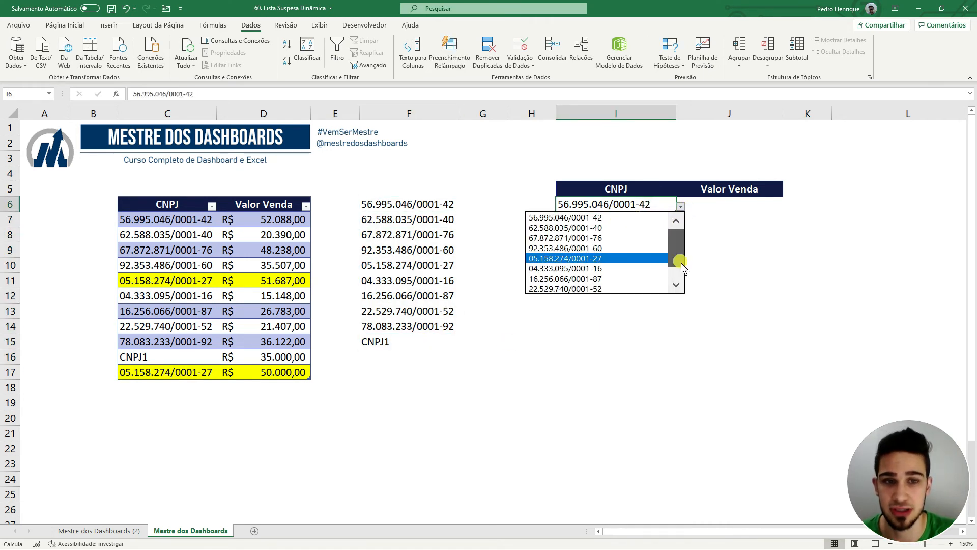
pyautogui.scroll(-1, 674, 232)
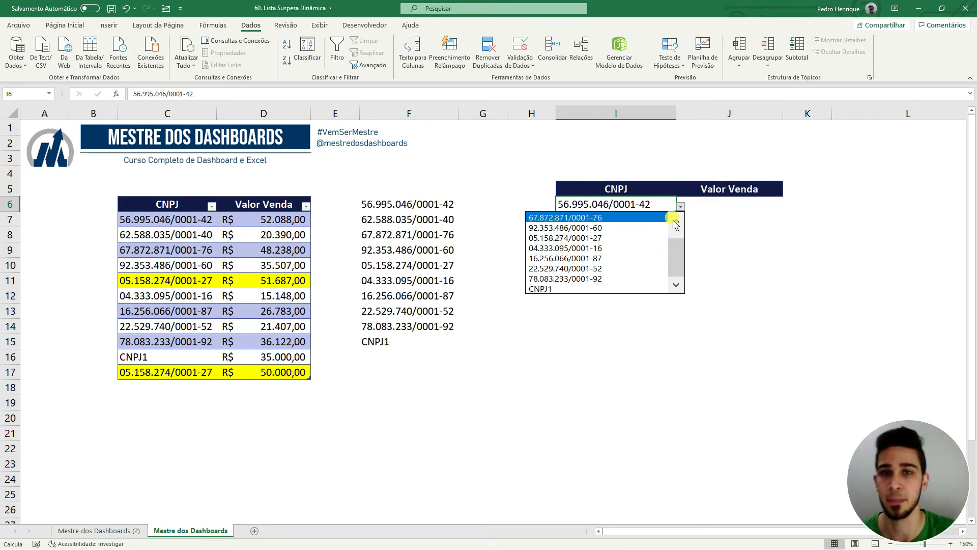
pyautogui.moveTo(167, 280); pyautogui.dragTo(280, 280)
pyautogui.moveTo(204, 372); pyautogui.dragTo(261, 372)
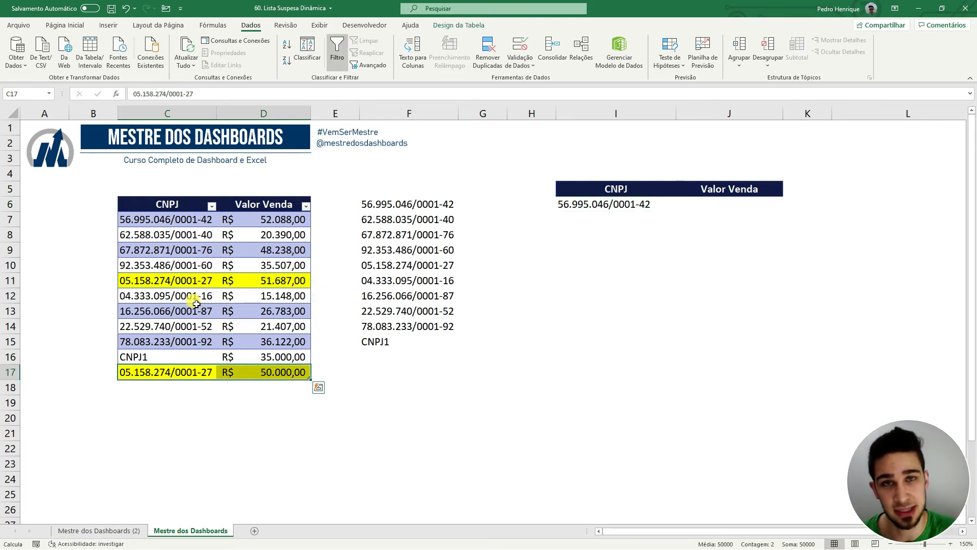
# Recheck the spilled list in column F against I6's dropdown choices, leaving I6 unchanged.
pyautogui.moveTo(409, 204); pyautogui.dragTo(403, 339)
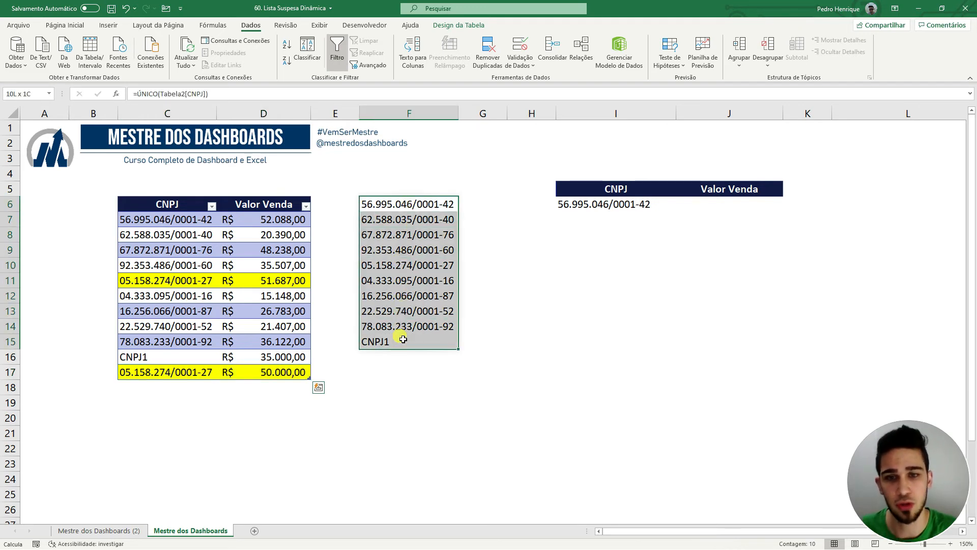
pyautogui.click(690, 275)
pyautogui.click(665, 205)
pyautogui.click(681, 206)
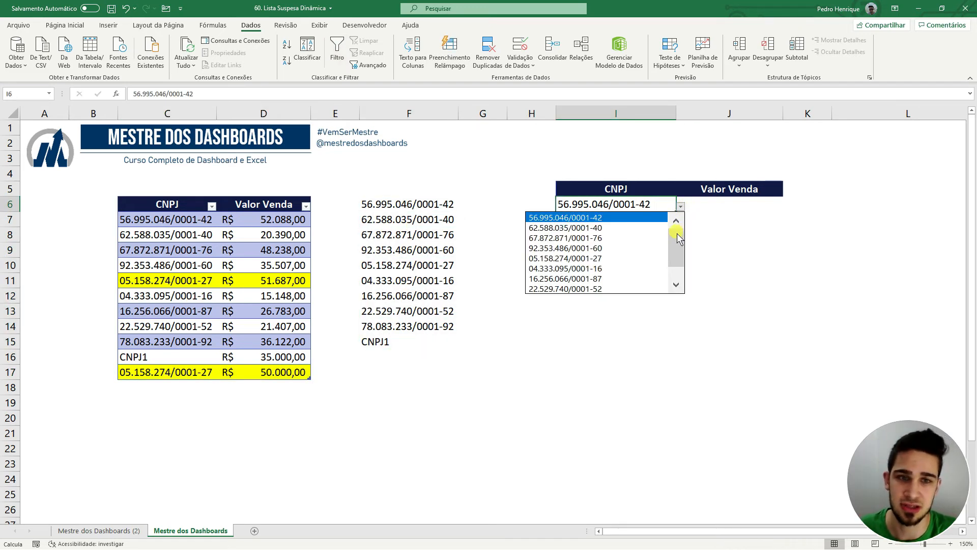
pyautogui.scroll(-2, 677, 233)
pyautogui.press('Escape')
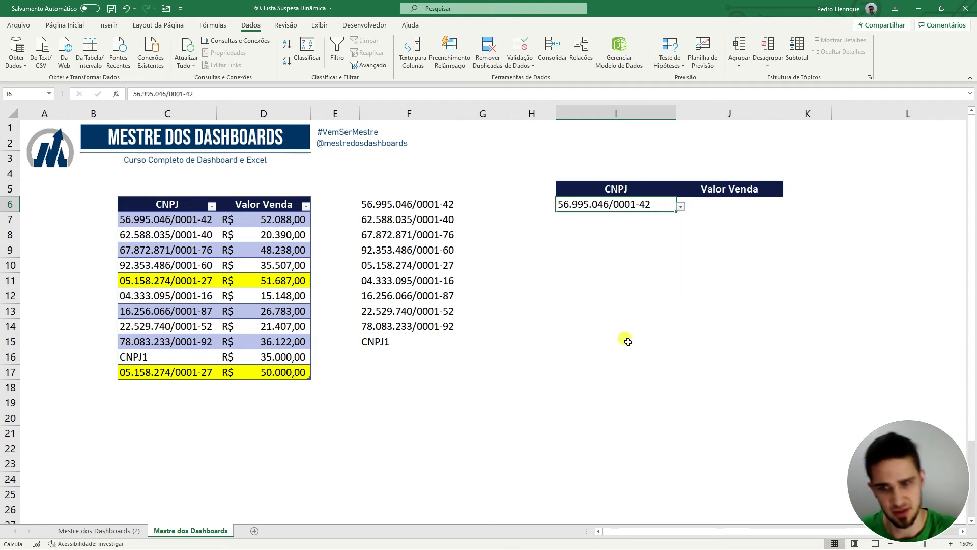
pyautogui.click(161, 392)
# Add table rows CNPJ2 with 12500 and CNPJ3 with 13600.
pyautogui.write('CNP')
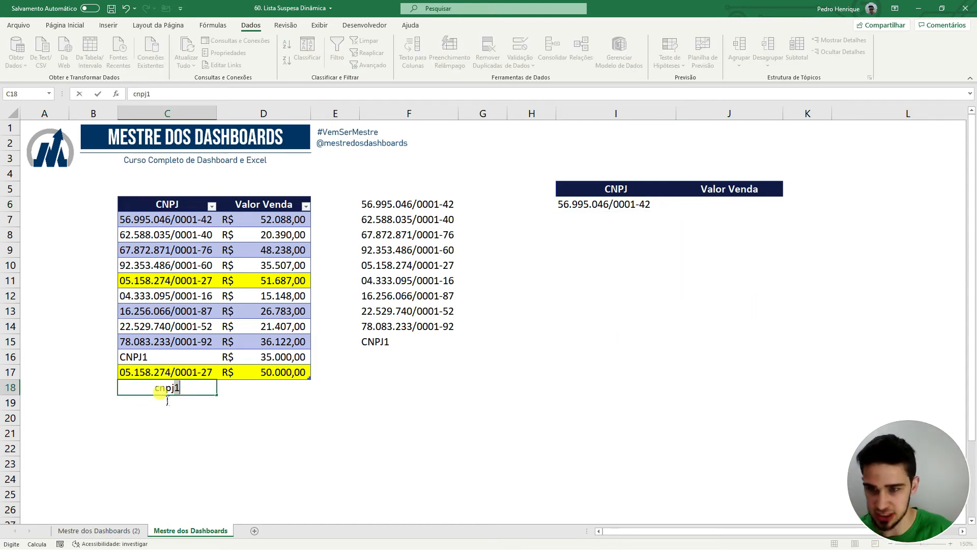
pyautogui.write('J2')
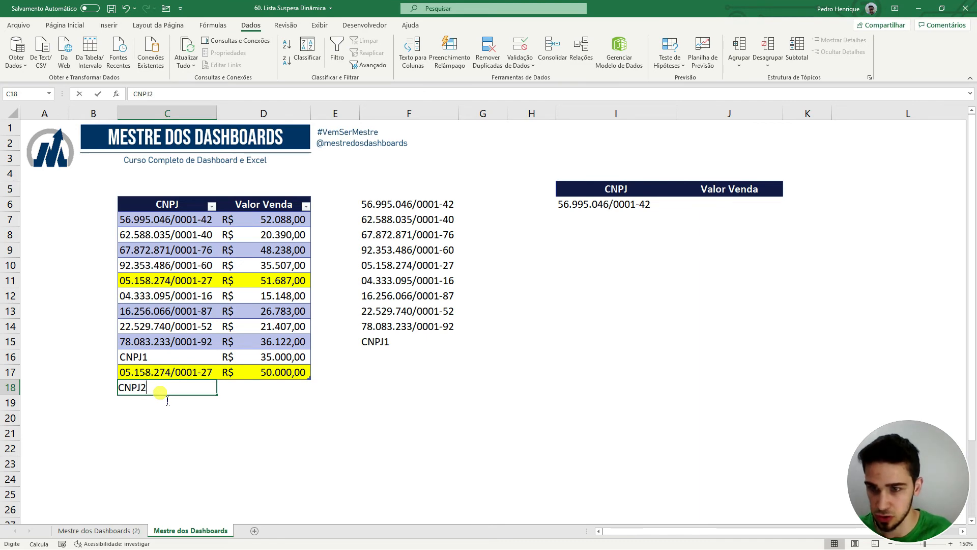
pyautogui.write('[')
pyautogui.press('Tab')
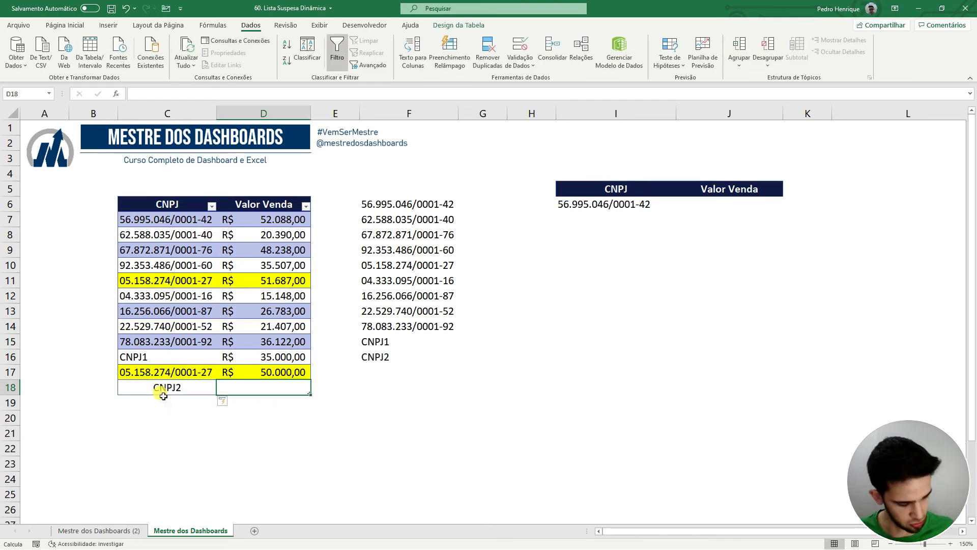
pyautogui.write('12500')
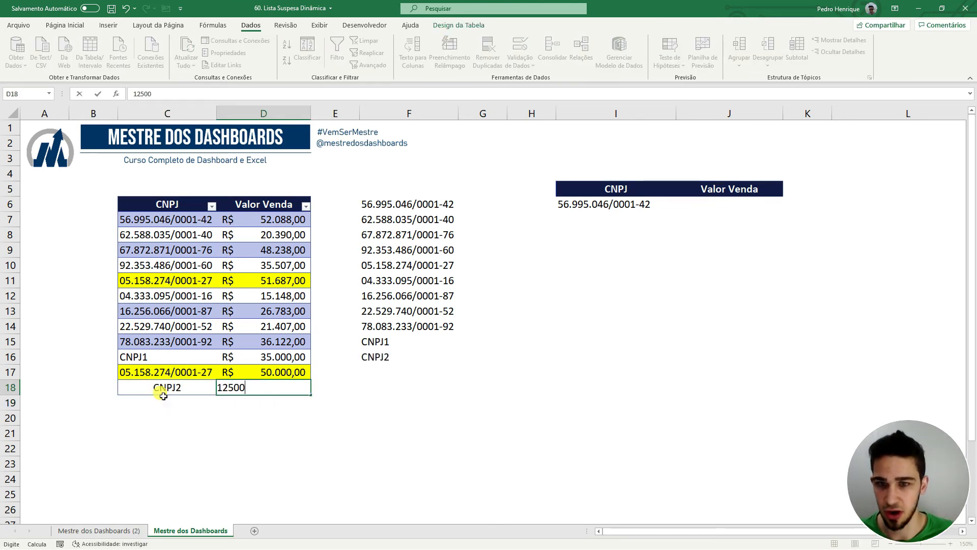
pyautogui.press('Return')
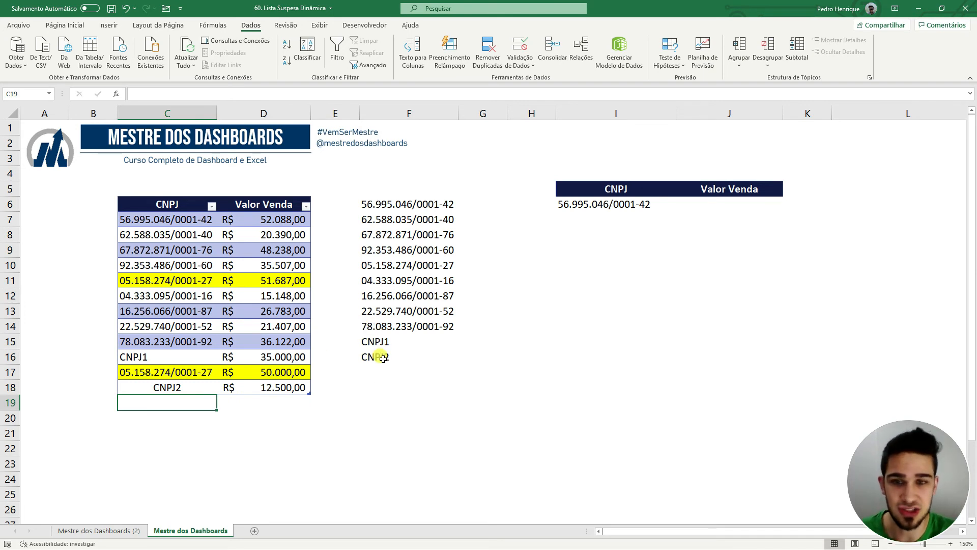
pyautogui.write('CNPJ3')
pyautogui.press('Tab')
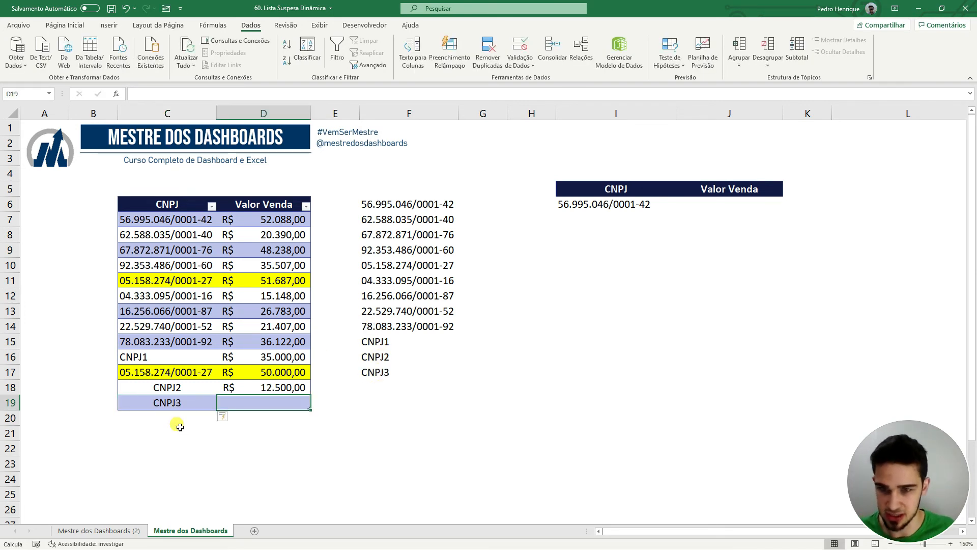
pyautogui.write('13600')
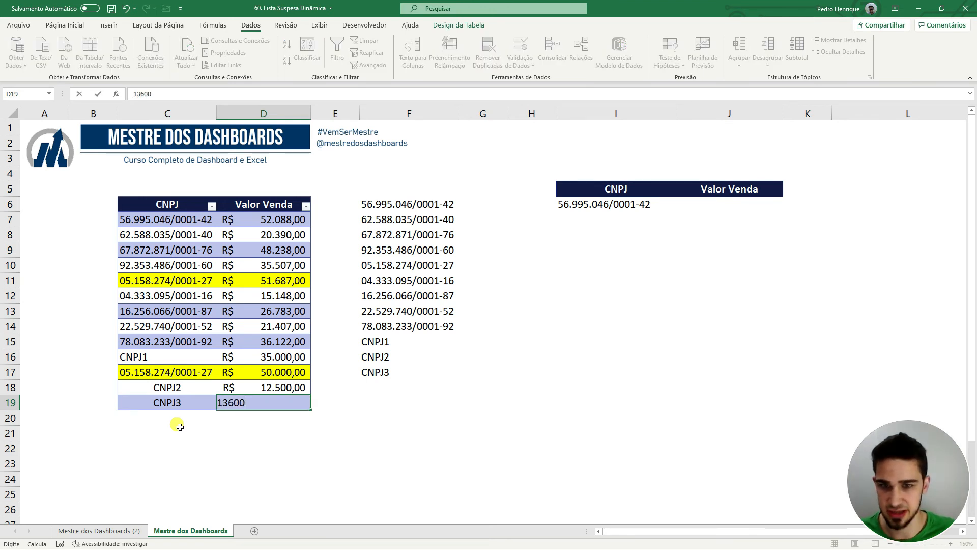
pyautogui.press('Return')
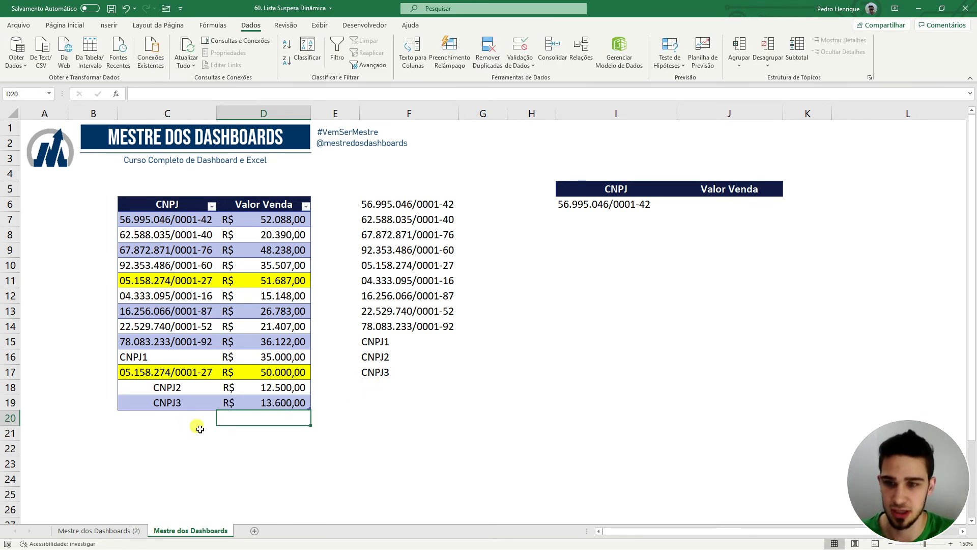
# Copy the CNPJs from C7, C10 and C16 into C20, C21 and C22.
pyautogui.click(202, 422)
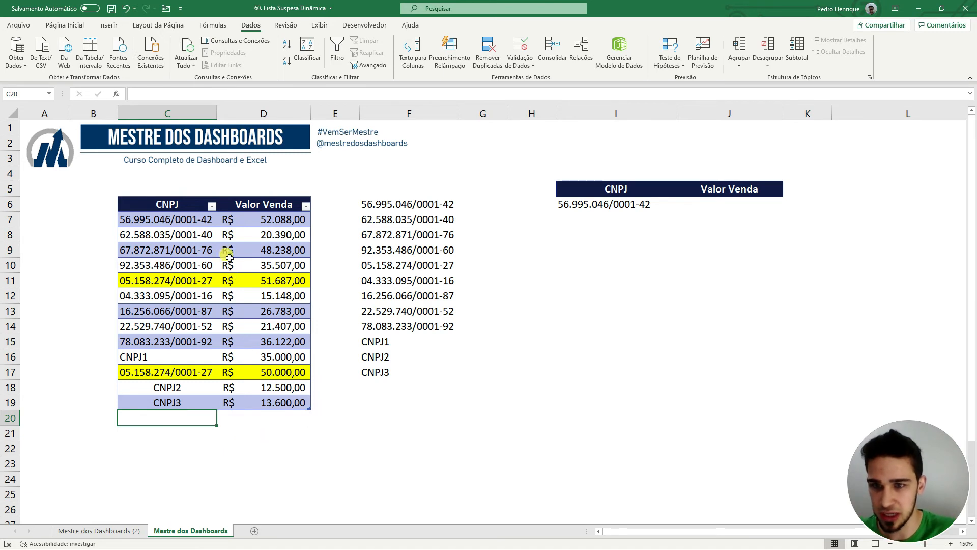
pyautogui.click(208, 220)
pyautogui.hotkey('ctrl', 'c')
pyautogui.click(196, 421)
pyautogui.hotkey('ctrl', 'v')
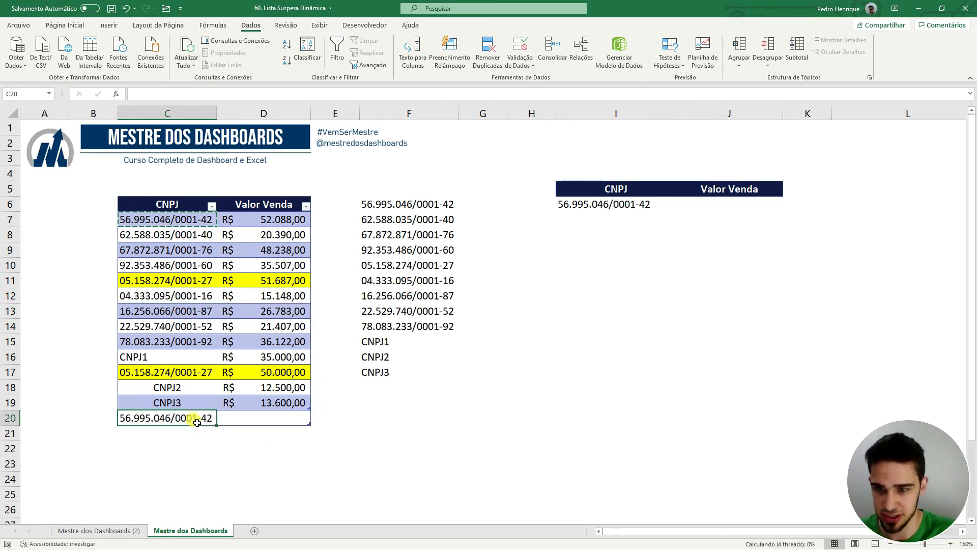
pyautogui.click(206, 266)
pyautogui.hotkey('ctrl', 'c')
pyautogui.click(203, 431)
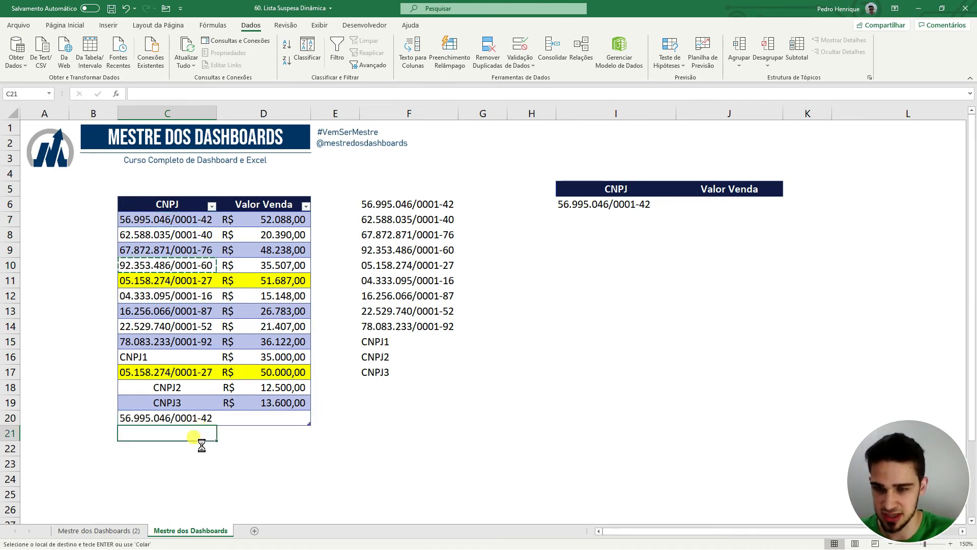
pyautogui.hotkey('ctrl', 'v')
pyautogui.click(188, 360)
pyautogui.hotkey('ctrl', 'c')
pyautogui.click(196, 446)
pyautogui.hotkey('ctrl', 'v')
# Enter sale values 12500, 3500 and 26500 in D20:D22.
pyautogui.click(260, 418)
pyautogui.write('12500')
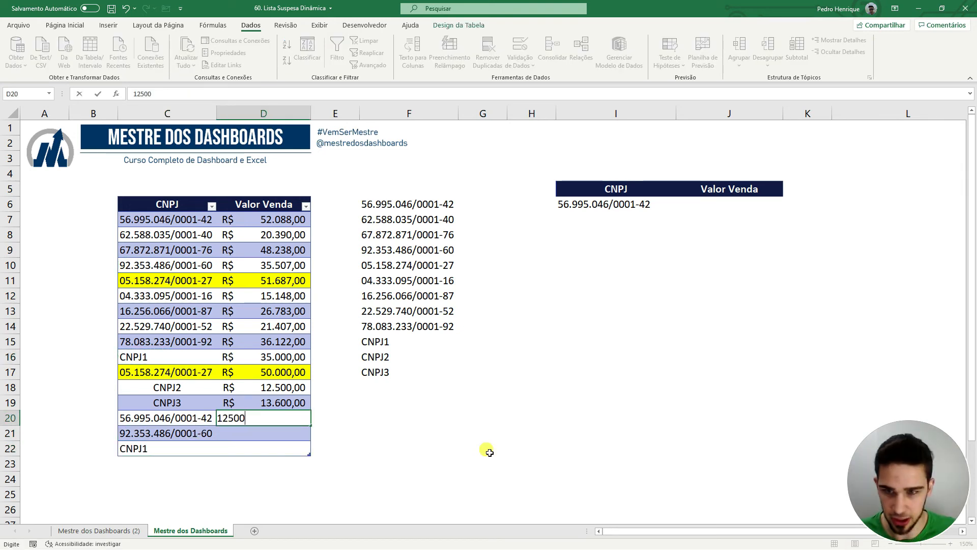
pyautogui.press('Return')
pyautogui.write('3500')
pyautogui.press('Return')
pyautogui.write('26500')
pyautogui.press('Return')
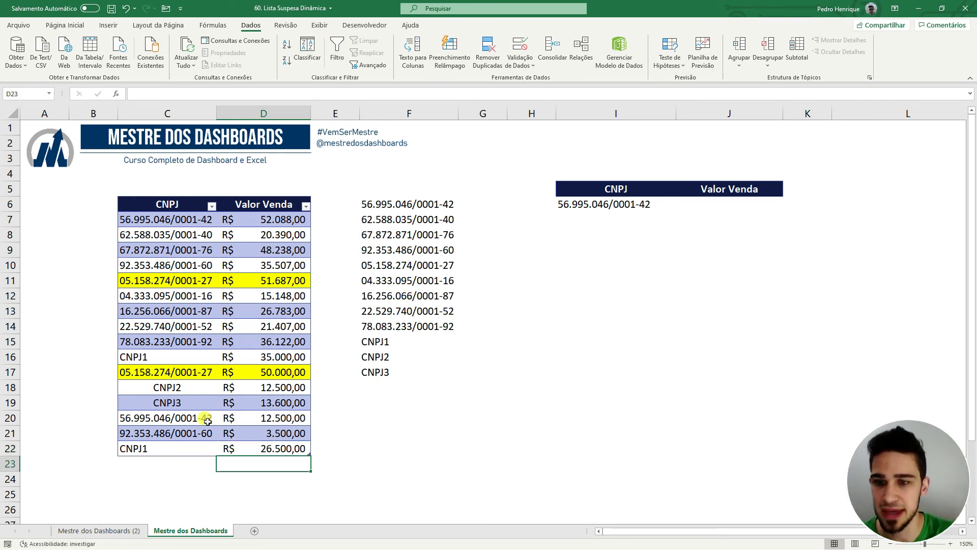
# Fill the three new CNPJ cells and the repeated CNPJs in C7, C10 and C16 yellow.
pyautogui.moveTo(204, 418); pyautogui.dragTo(200, 450)
pyautogui.click(63, 26)
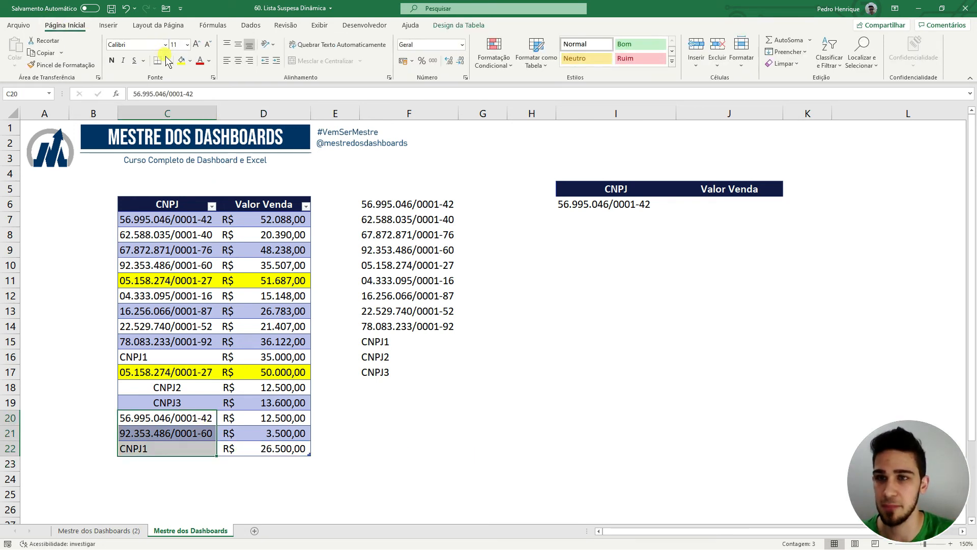
pyautogui.click(181, 60)
pyautogui.click(197, 416)
pyautogui.click(209, 222)
pyautogui.press('Down')
pyautogui.press('Down')
pyautogui.press('Down')
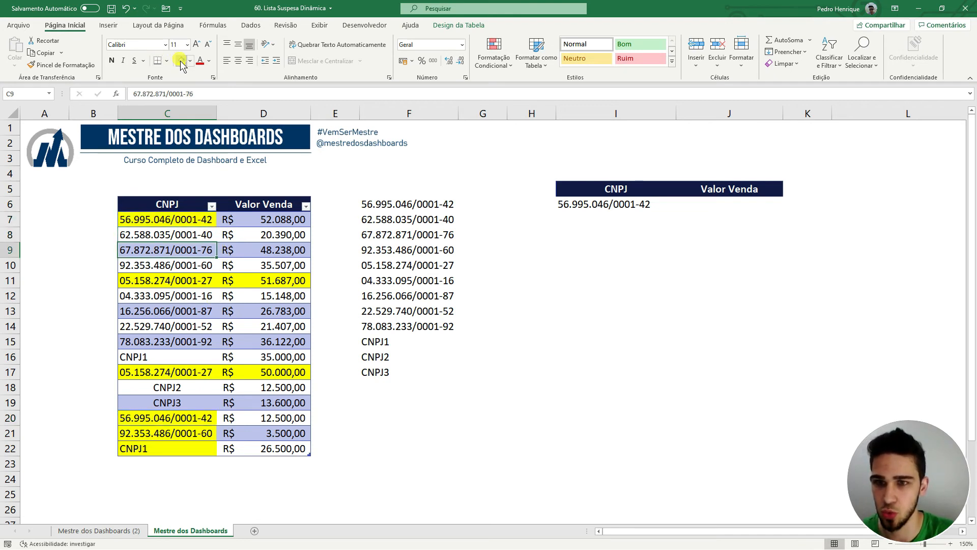
pyautogui.click(181, 64)
pyautogui.press('Down')
pyautogui.press('Down')
pyautogui.press('Down')
pyautogui.press('Down')
pyautogui.press('Down')
pyautogui.press('Down')
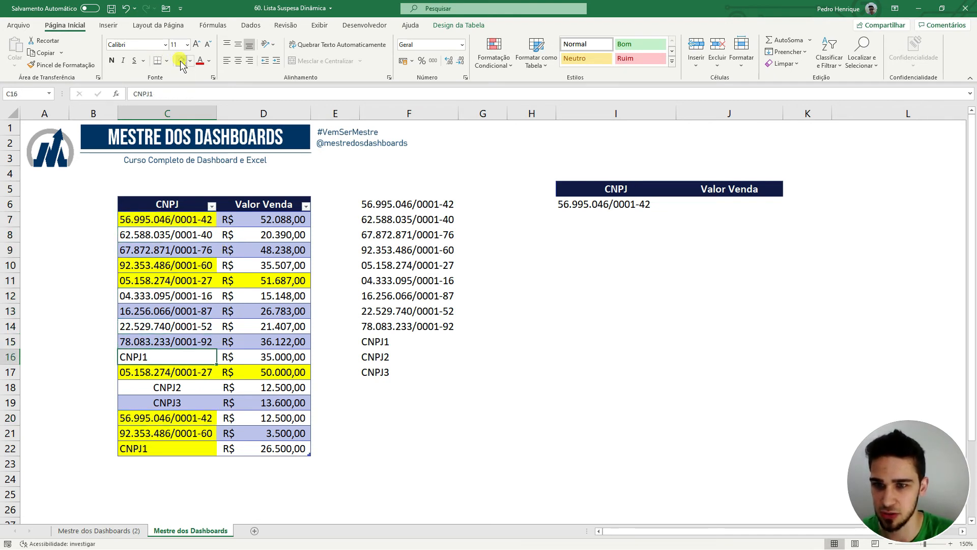
pyautogui.click(181, 64)
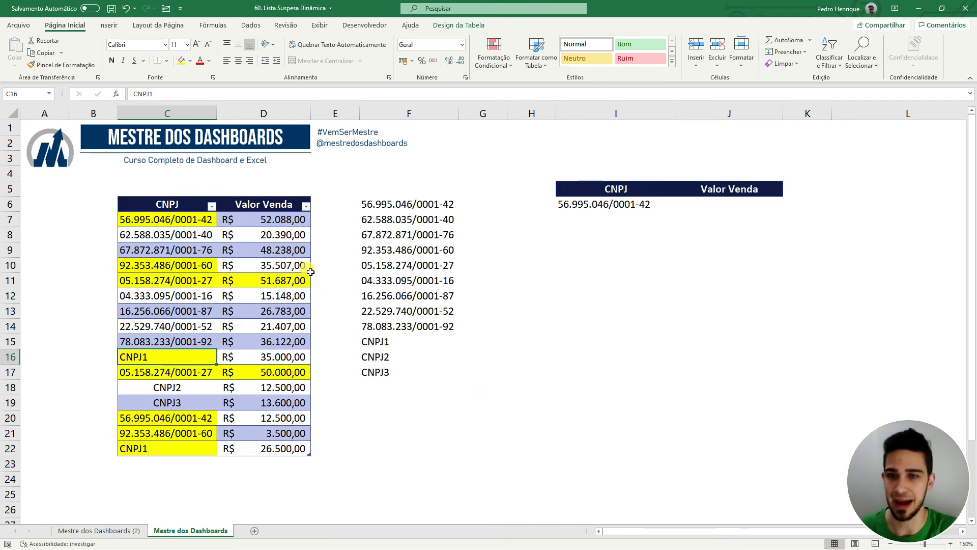
# Copy D10's formatting onto D11:D19 to restore normal Valor Venda banding.
pyautogui.click(275, 265)
pyautogui.click(57, 65)
pyautogui.moveTo(275, 280); pyautogui.dragTo(280, 402)
pyautogui.click(550, 416)
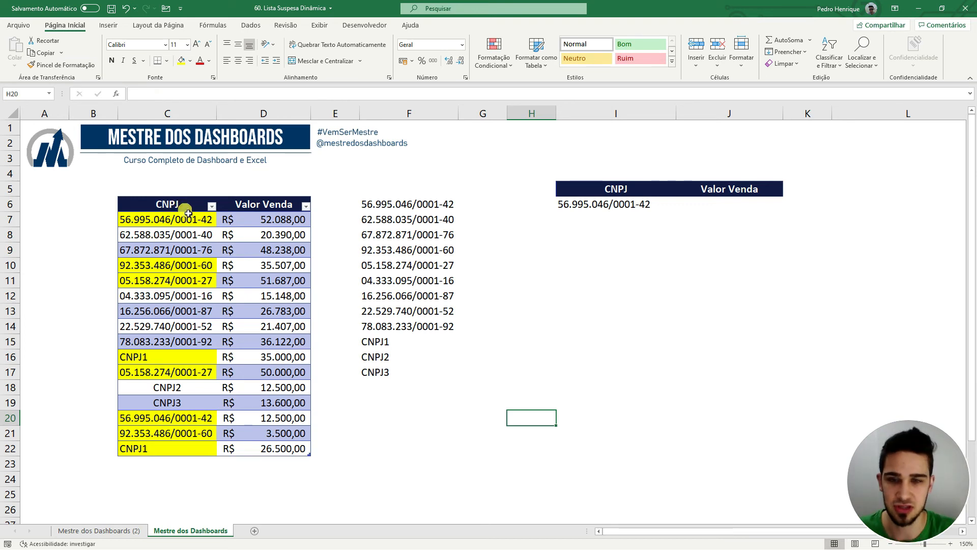
pyautogui.click(384, 203)
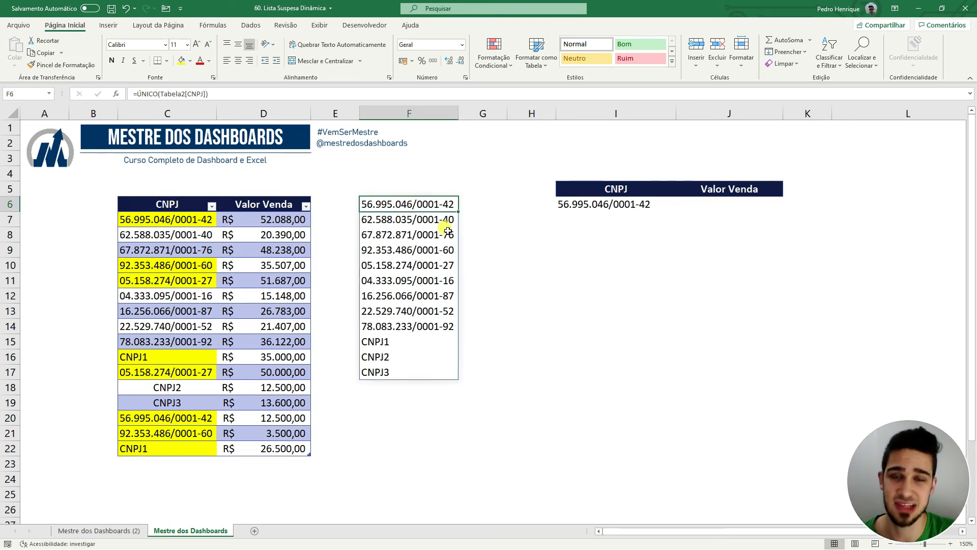
pyautogui.moveTo(161, 360); pyautogui.dragTo(356, 355)
pyautogui.click(374, 344)
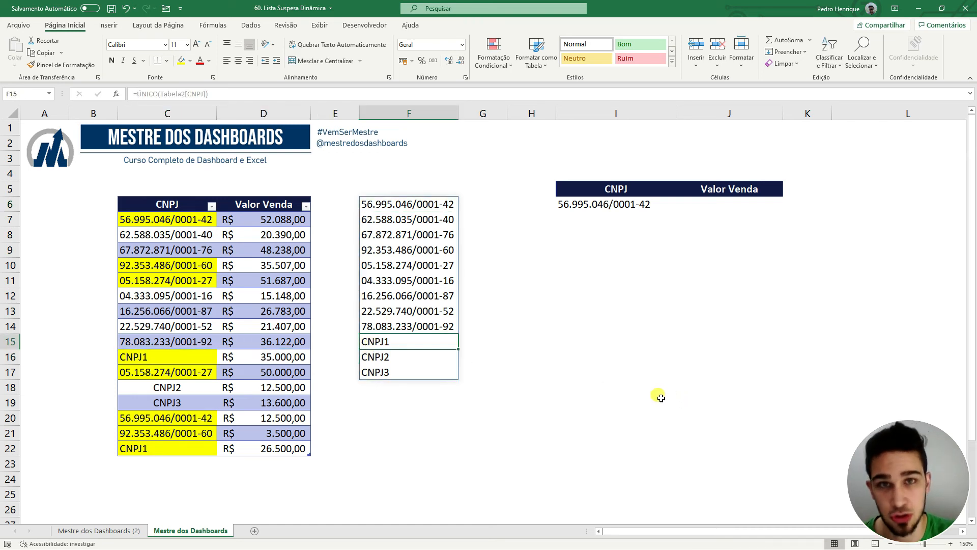
pyautogui.click(187, 420)
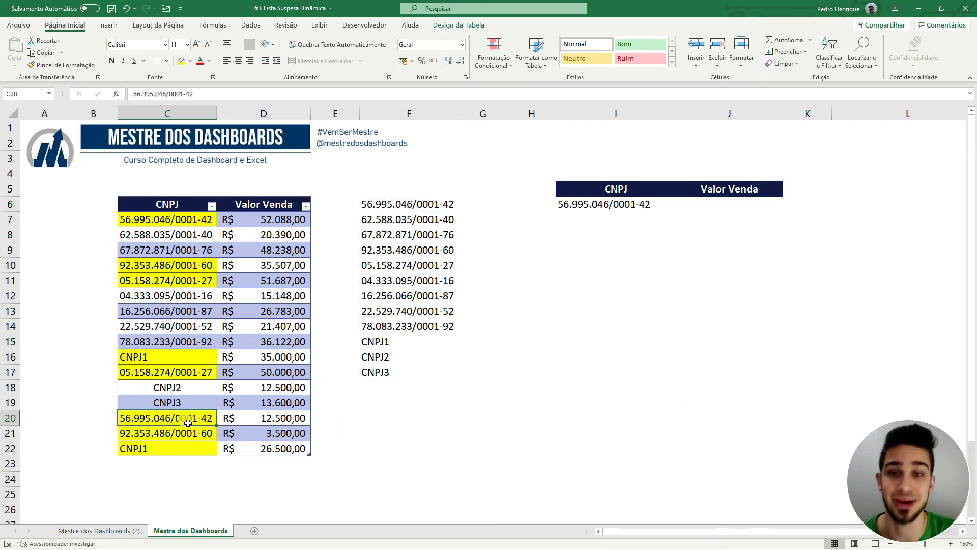
pyautogui.click(390, 206)
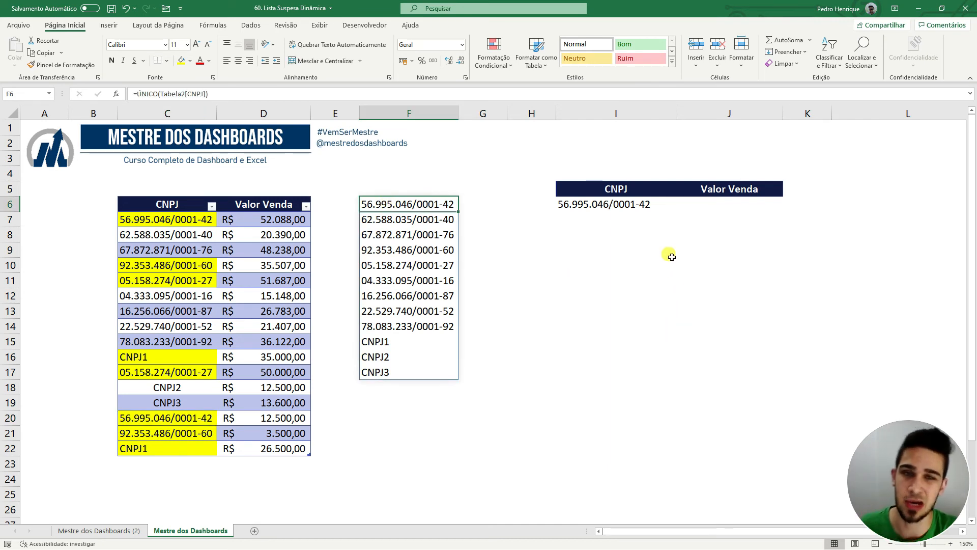
pyautogui.click(647, 206)
pyautogui.click(682, 209)
pyautogui.scroll(-2, 681, 245)
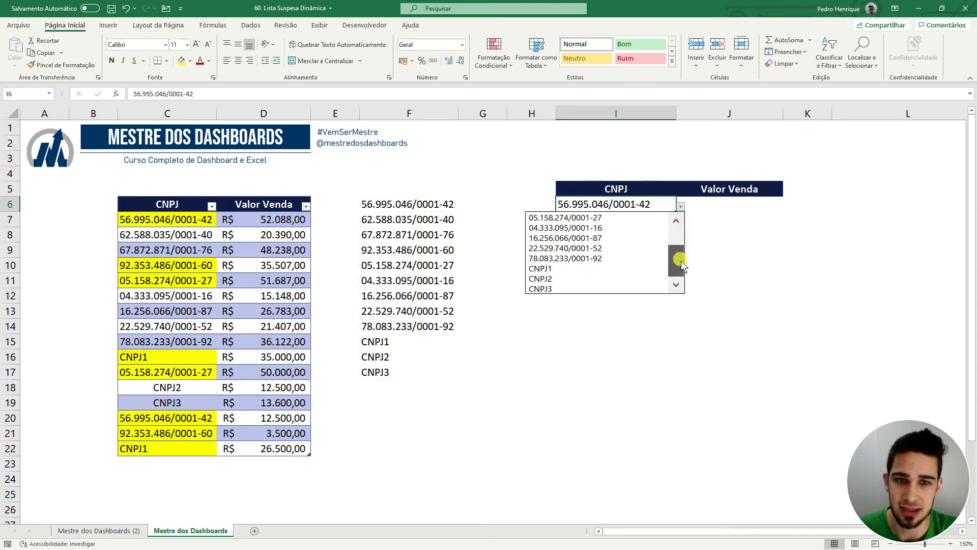
pyautogui.moveTo(688, 257); pyautogui.dragTo(671, 276)
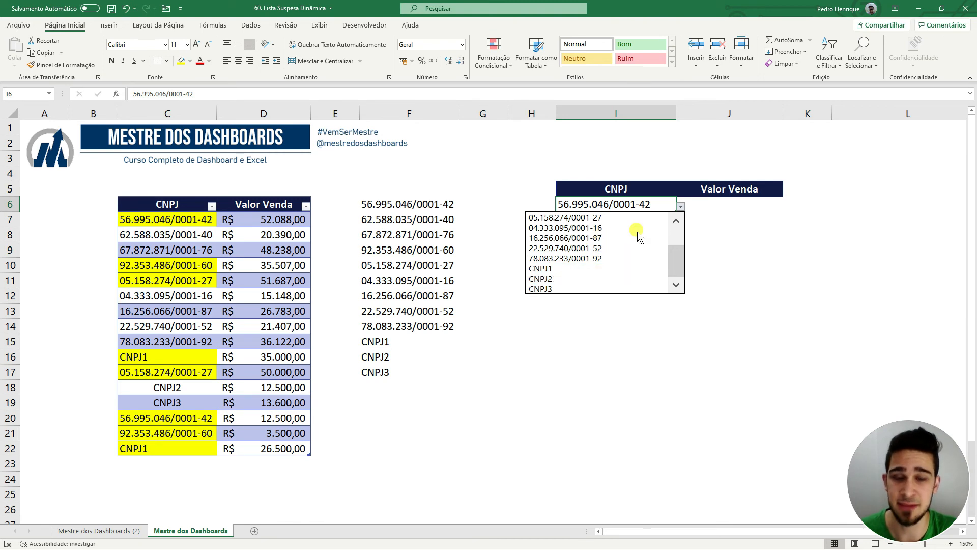
pyautogui.click(402, 205)
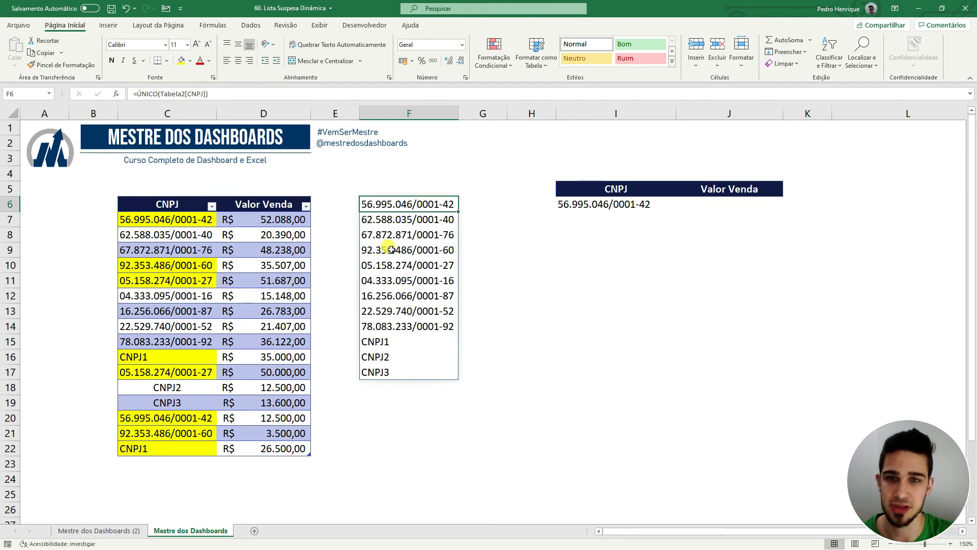
pyautogui.doubleClick(425, 204)
pyautogui.press('Escape')
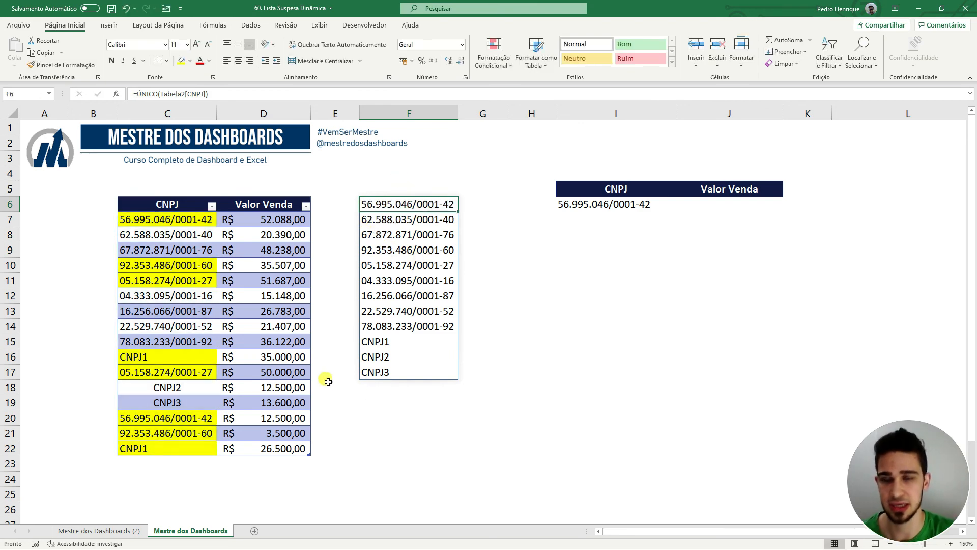
pyautogui.doubleClick(424, 206)
pyautogui.press('Escape')
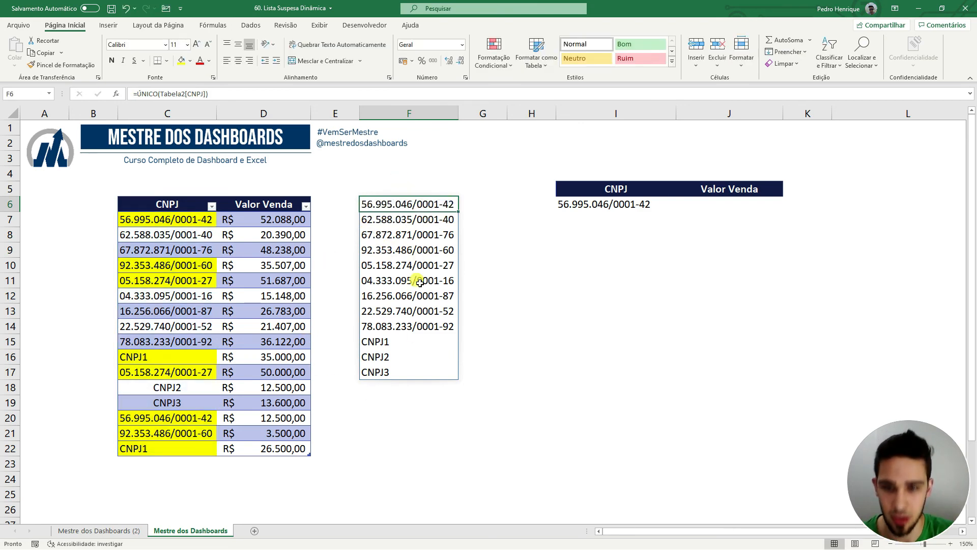
pyautogui.click(410, 296)
pyautogui.click(414, 265)
pyautogui.press('Delete')
pyautogui.click(411, 314)
pyautogui.press('Delete')
pyautogui.click(411, 267)
pyautogui.click(410, 251)
pyautogui.click(387, 342)
pyautogui.click(403, 281)
pyautogui.click(411, 251)
pyautogui.click(409, 281)
pyautogui.press('Delete')
pyautogui.click(432, 206)
pyautogui.press('Delete')
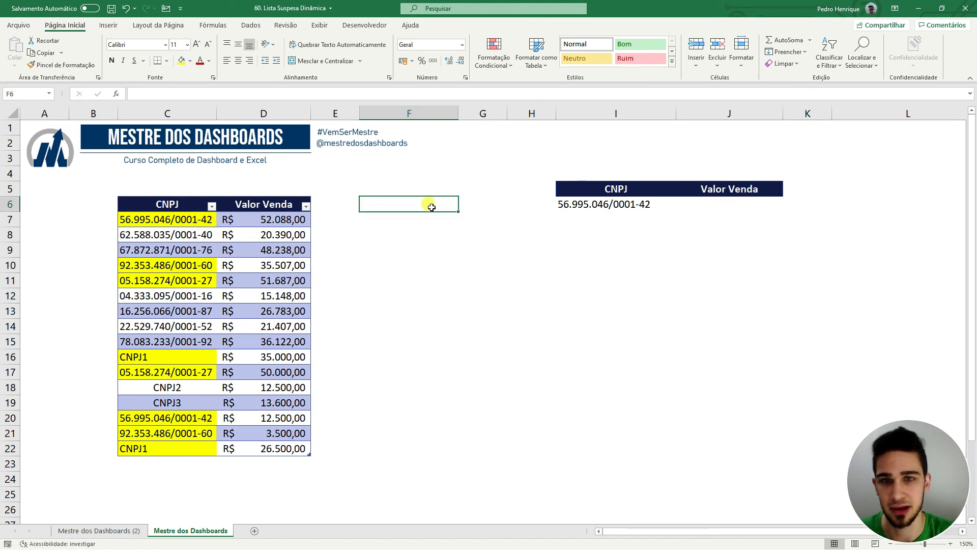
pyautogui.hotkey('ctrl', 'z')
pyautogui.click(522, 279)
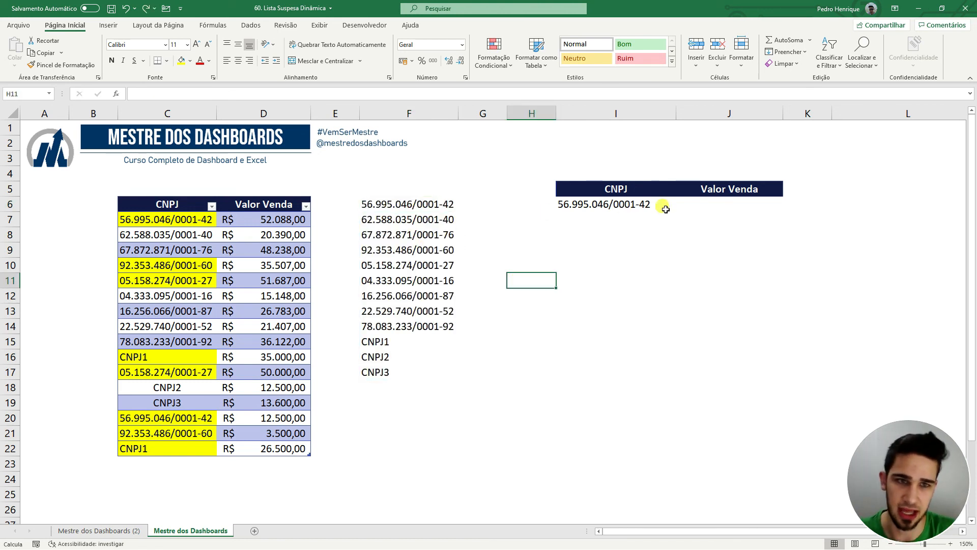
# Enter =PROCV(I6;Tabela2[#Tudo];2;0) in J6 to look up the chosen CNPJ's sale value.
pyautogui.click(704, 205)
pyautogui.write('=PROCV(')
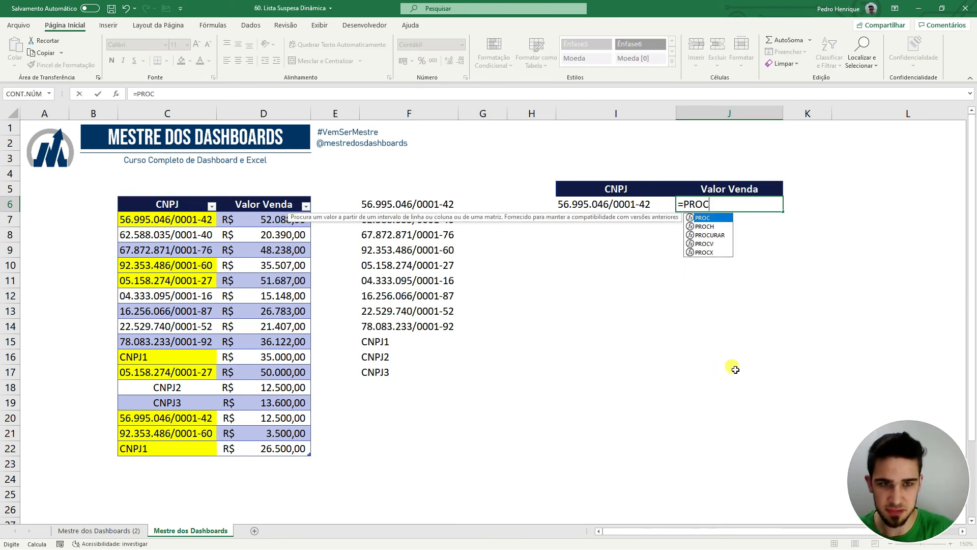
pyautogui.press('Left')
pyautogui.write(';')
pyautogui.moveTo(152, 206); pyautogui.dragTo(301, 446)
pyautogui.write(';2;0')
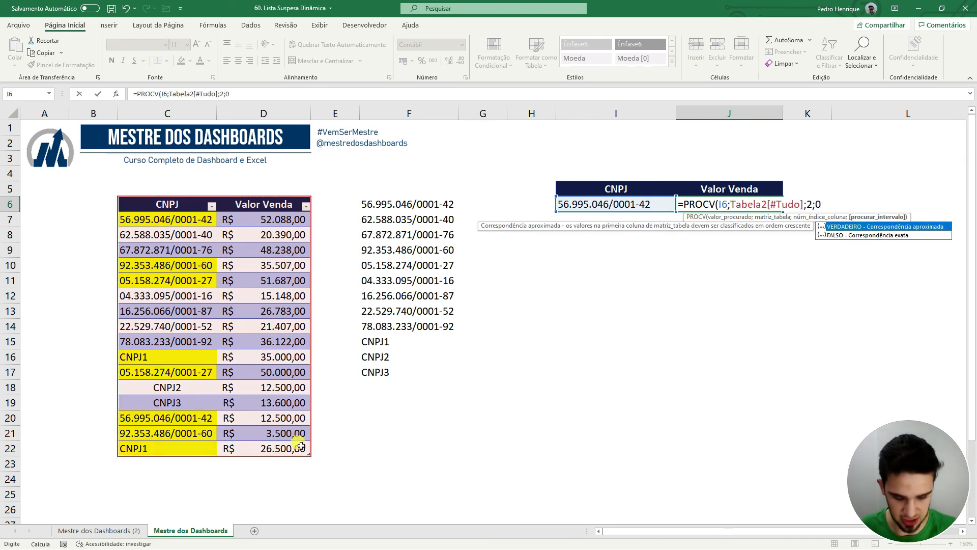
pyautogui.press('Return')
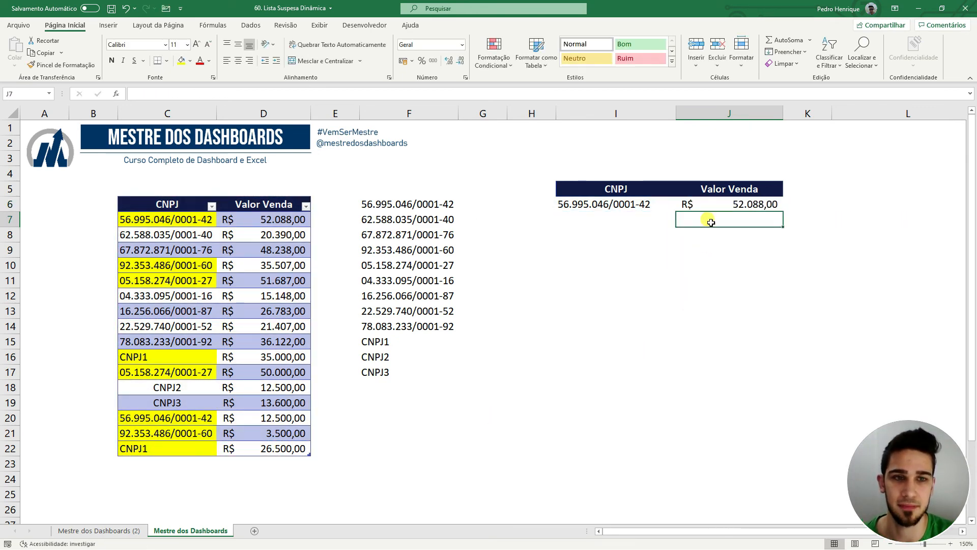
pyautogui.click(639, 204)
pyautogui.click(681, 205)
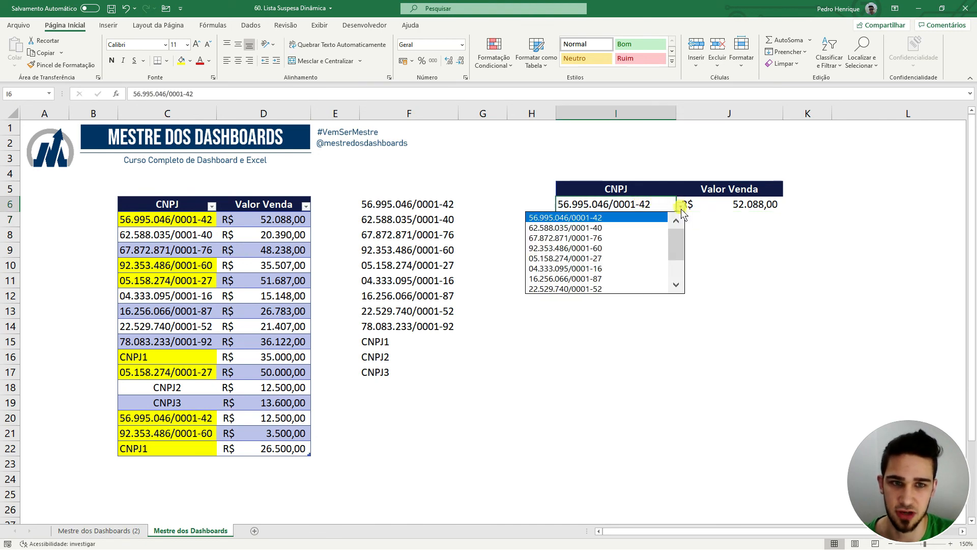
pyautogui.click(662, 228)
pyautogui.click(657, 250)
pyautogui.click(171, 462)
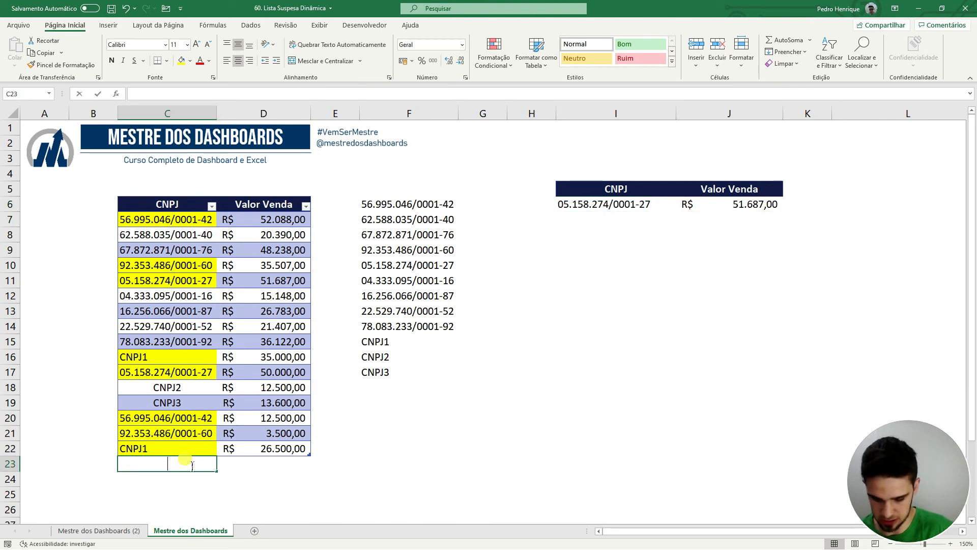
# Add a new table row with CNPJ cnoj218372 and a 50.000,00 sale value.
pyautogui.write('cnoj218372')
pyautogui.press('Tab')
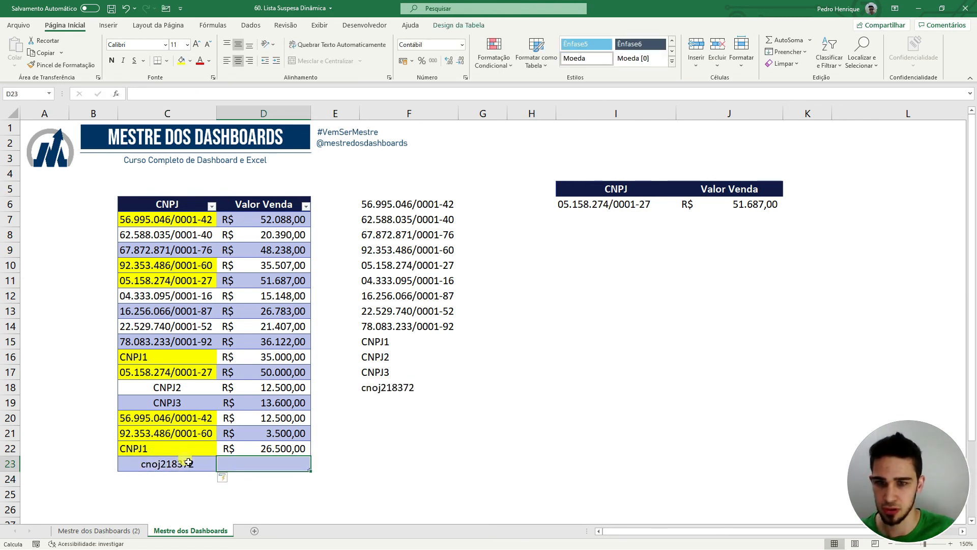
pyautogui.write('5000')
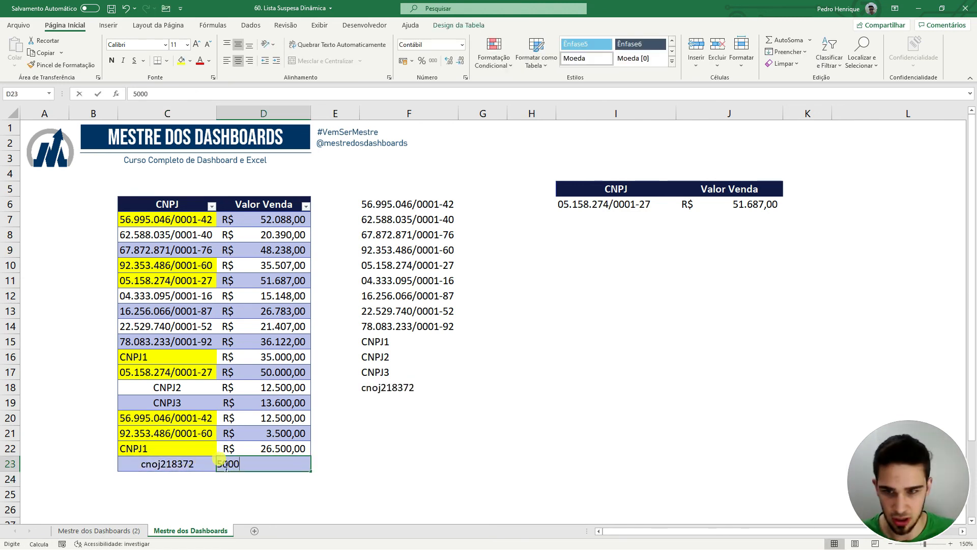
pyautogui.press('Return')
# Choose cnoj218372 in the I6 dropdown so J6 returns its 50.000,00 sale.
pyautogui.click(656, 204)
pyautogui.click(680, 205)
pyautogui.click(678, 282)
pyautogui.click(609, 289)
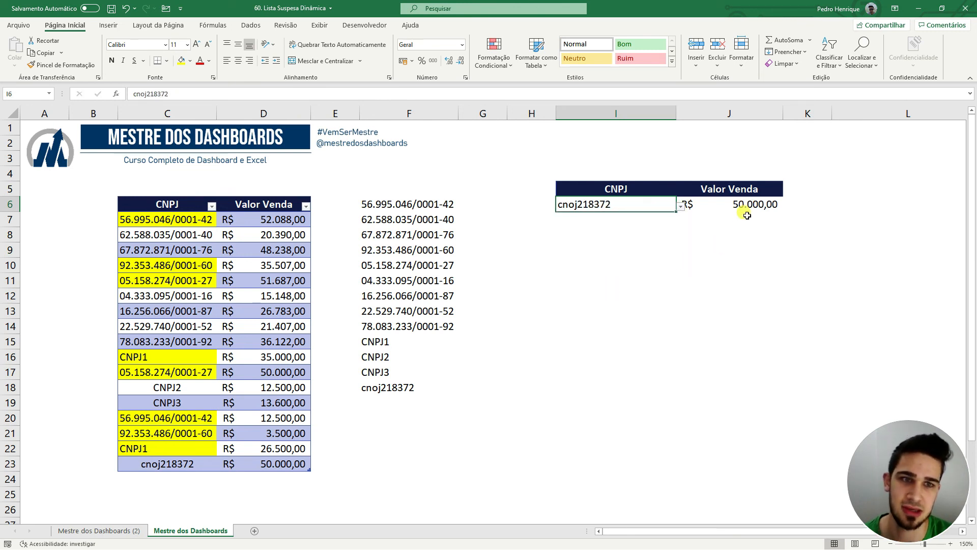
pyautogui.press('Right')
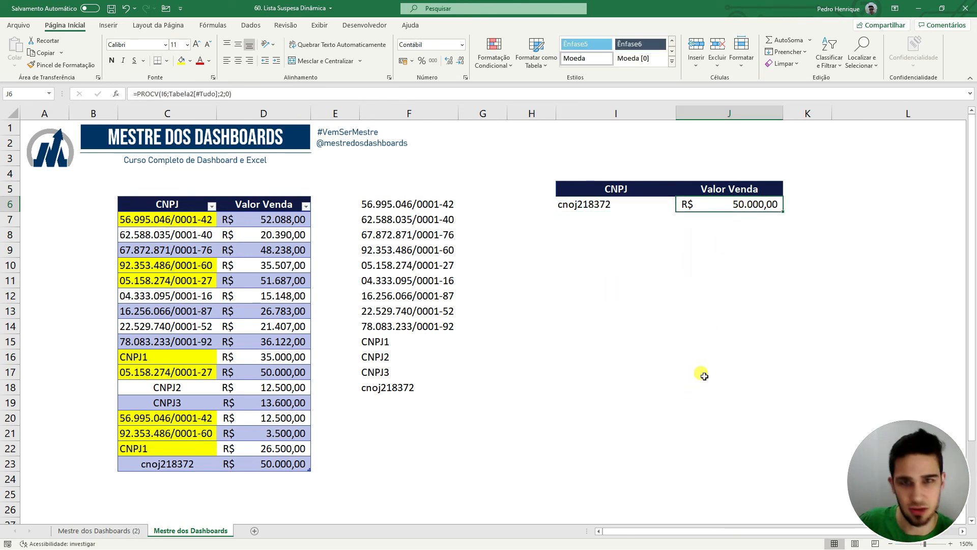